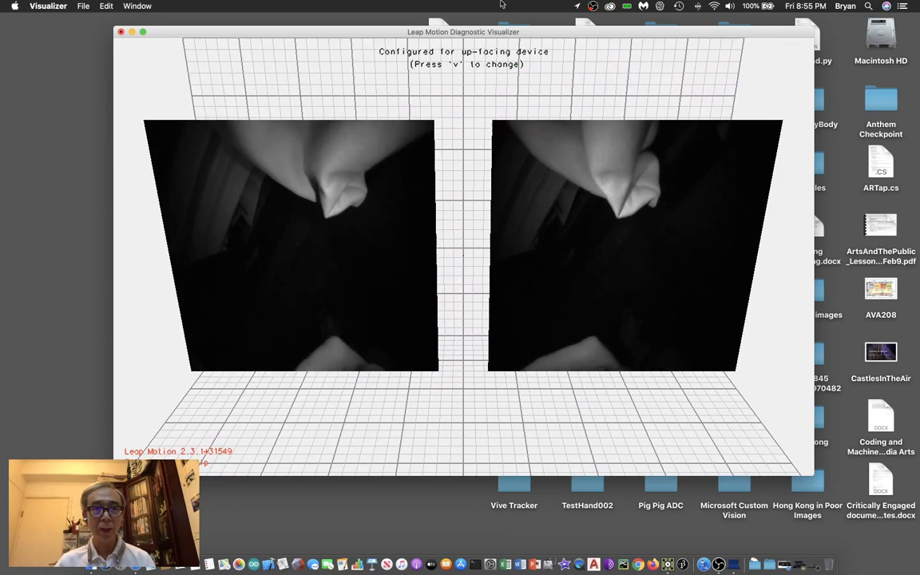
# Quit the Leap Motion Diagnostic Visualizer from its Visualizer menu
pyautogui.click(32, 5)
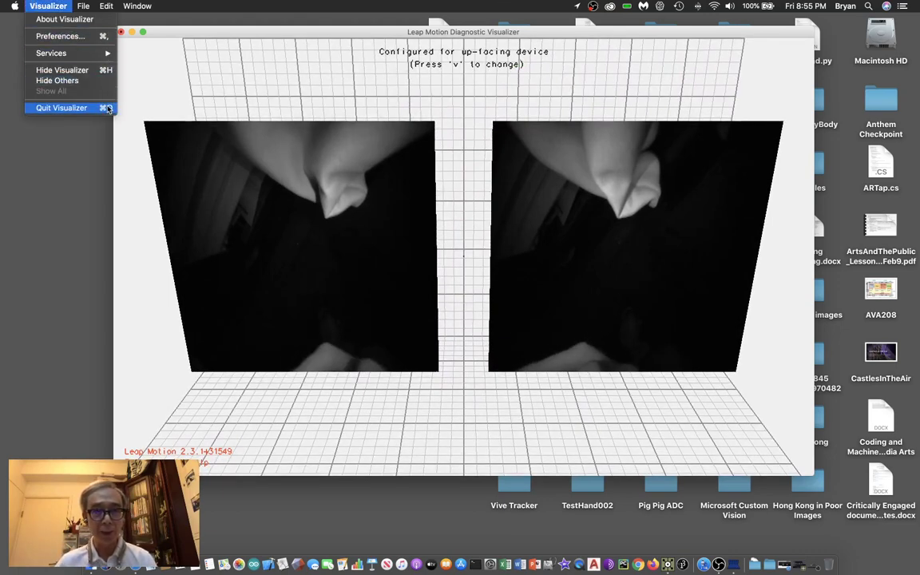
pyautogui.click(62, 107)
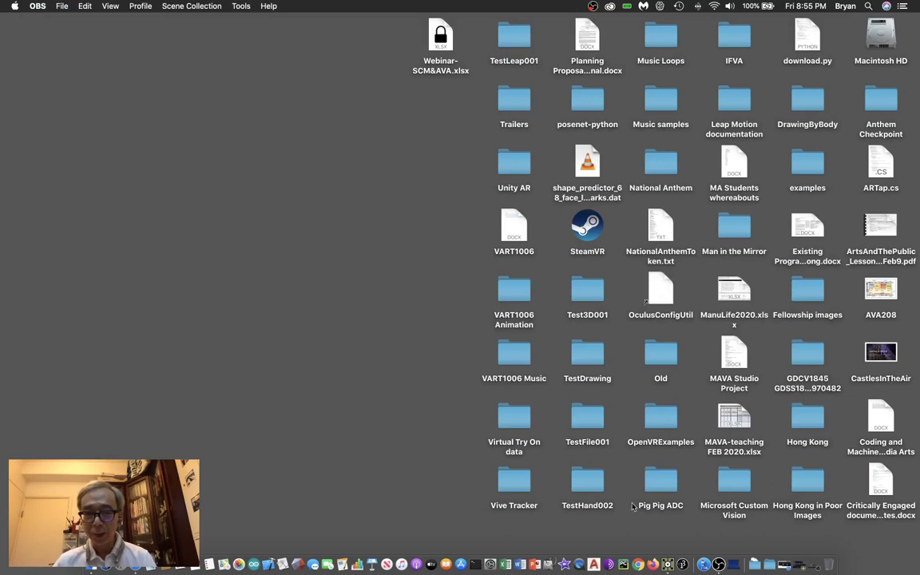
# In TouchDesigner, delete the five sample operators, leaving only out1
pyautogui.click(668, 564)
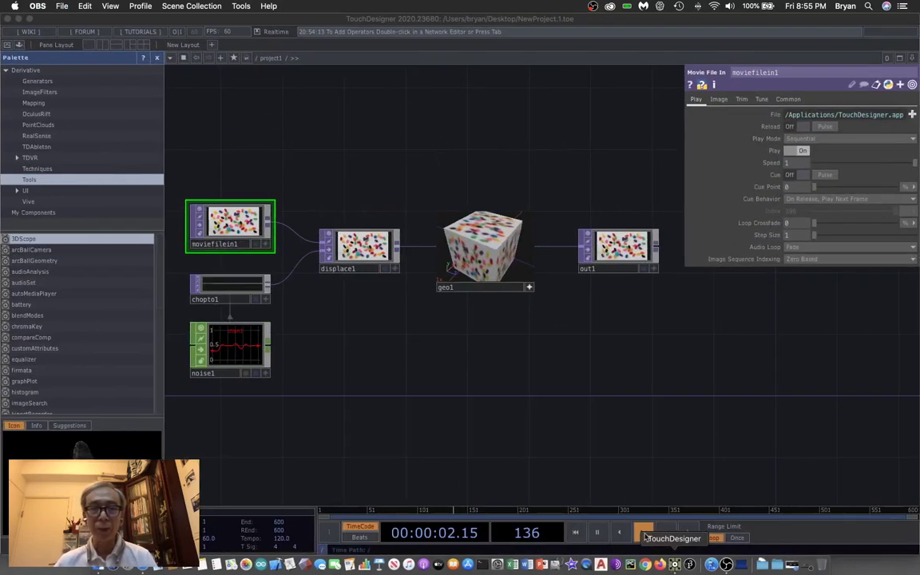
pyautogui.moveTo(440, 155); pyautogui.dragTo(516, 163)
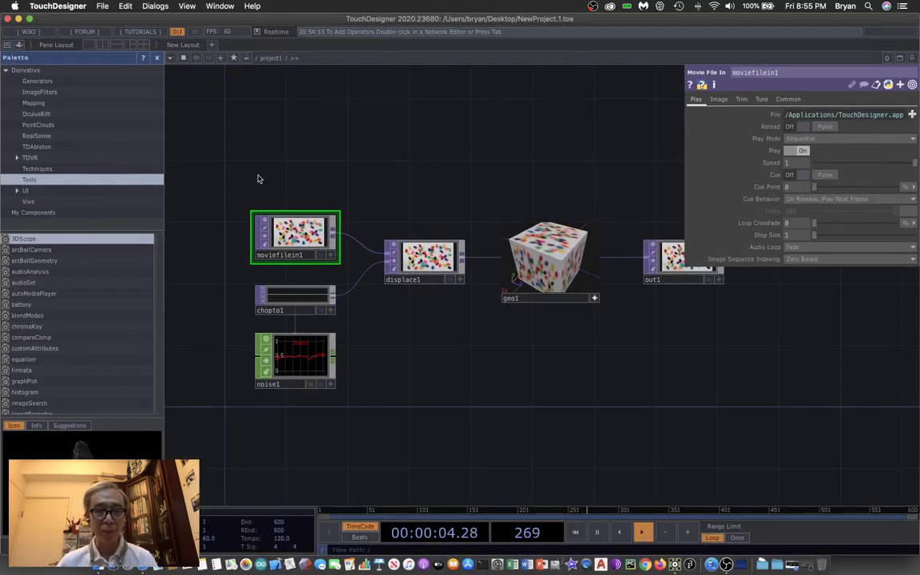
pyautogui.moveTo(256, 173); pyautogui.dragTo(581, 427, button='right')
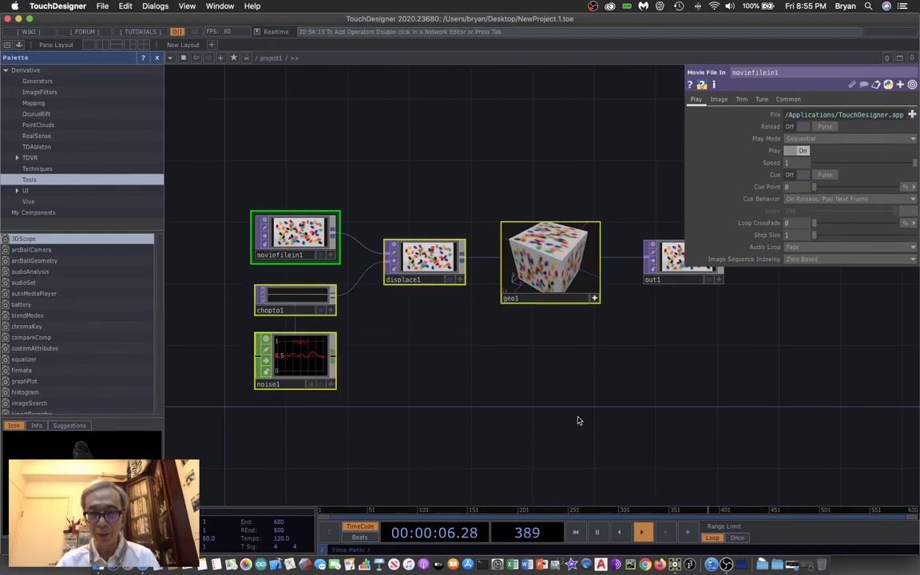
pyautogui.press('Delete')
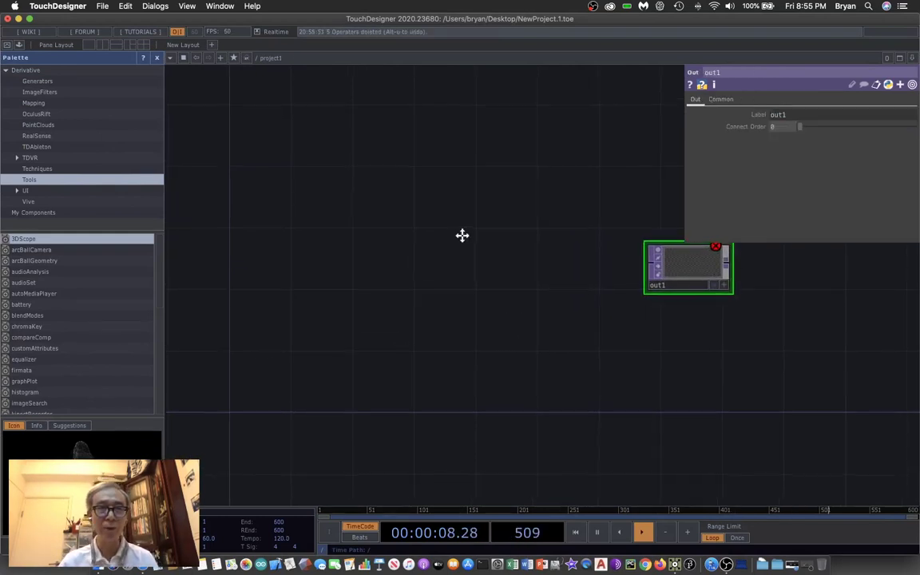
pyautogui.moveTo(456, 230); pyautogui.dragTo(462, 237)
# Create a TestHand001 project folder and save the project as TestHand001.toe inside it
pyautogui.click(103, 6)
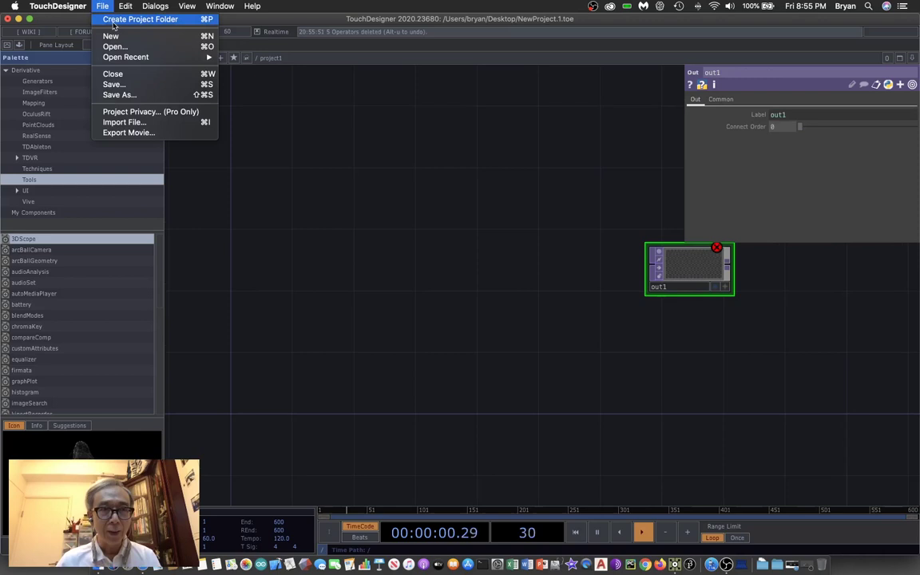
pyautogui.click(113, 21)
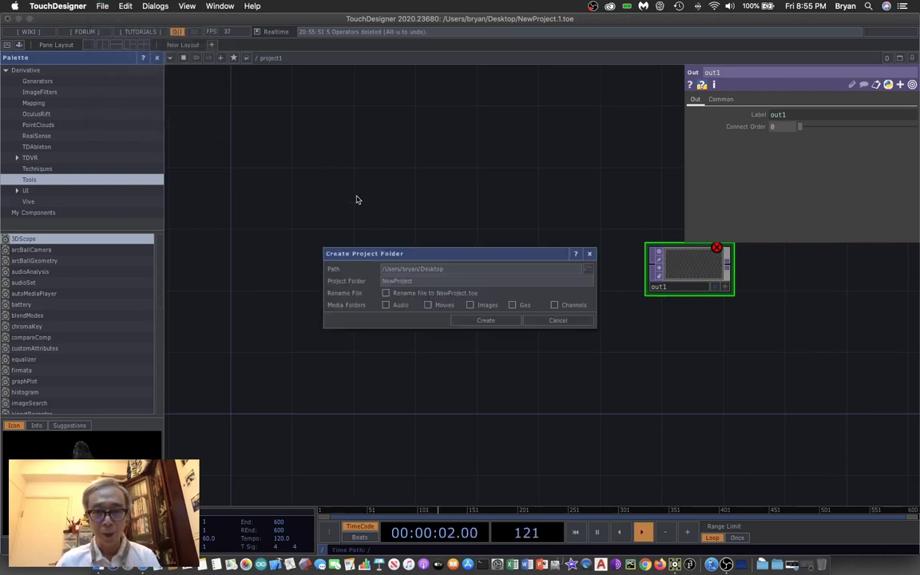
pyautogui.doubleClick(418, 284)
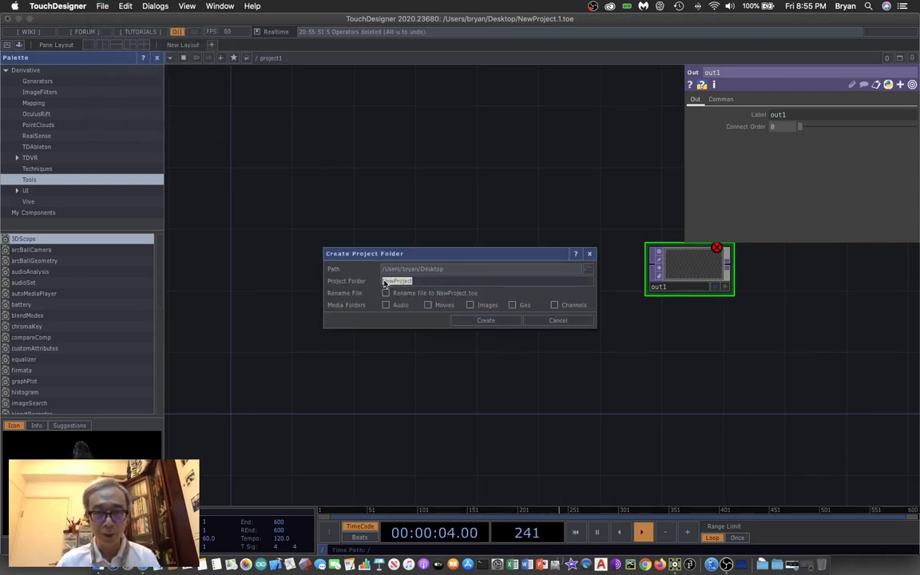
pyautogui.click(304, 437)
pyautogui.click(450, 282)
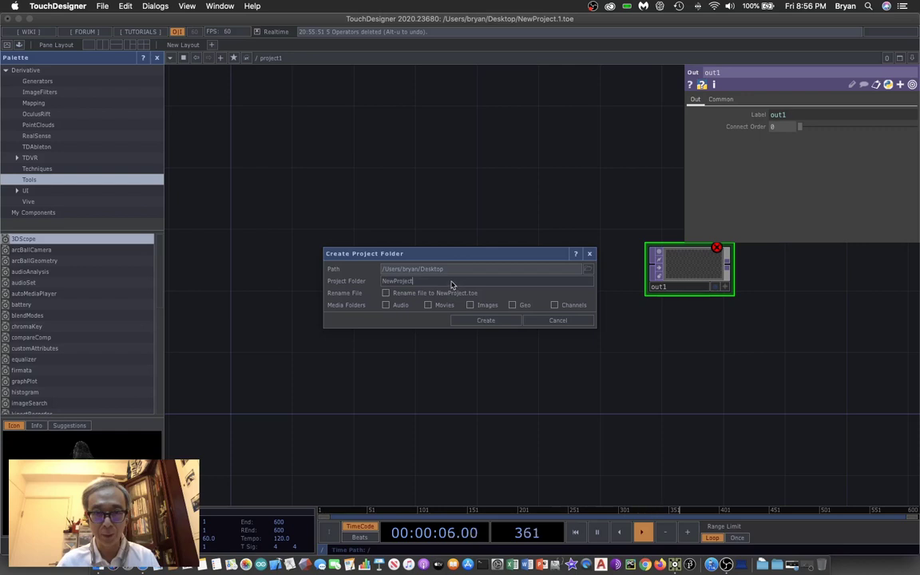
pyautogui.press('BackSpace')
pyautogui.press('BackSpace')
pyautogui.press('BackSpace')
pyautogui.press('BackSpace')
pyautogui.press('BackSpace')
pyautogui.press('BackSpace')
pyautogui.press('BackSpace')
pyautogui.press('BackSpace')
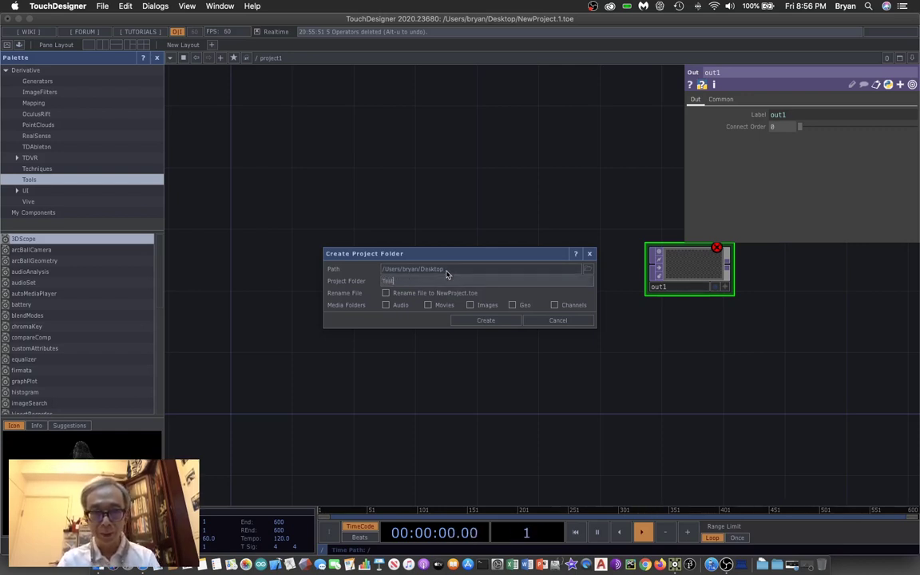
pyautogui.write('TestHand001')
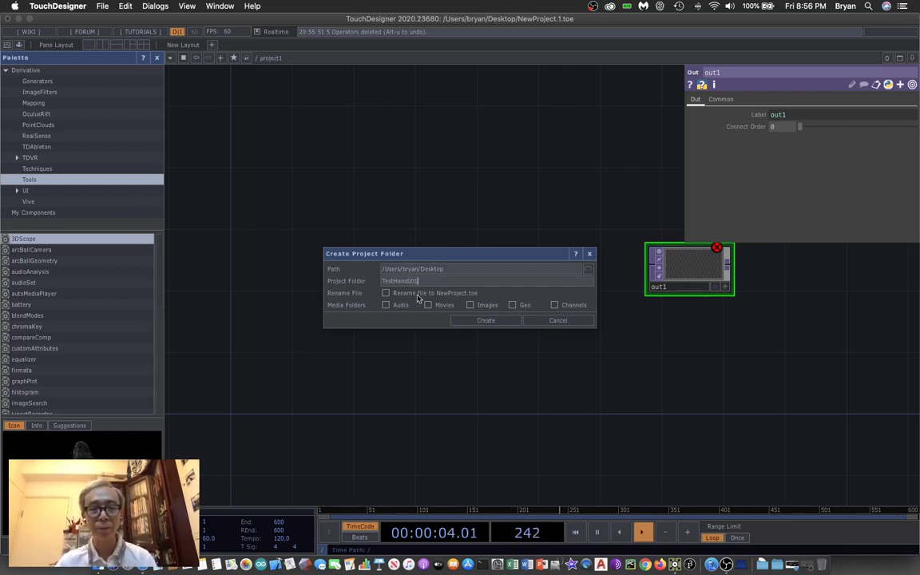
pyautogui.click(386, 293)
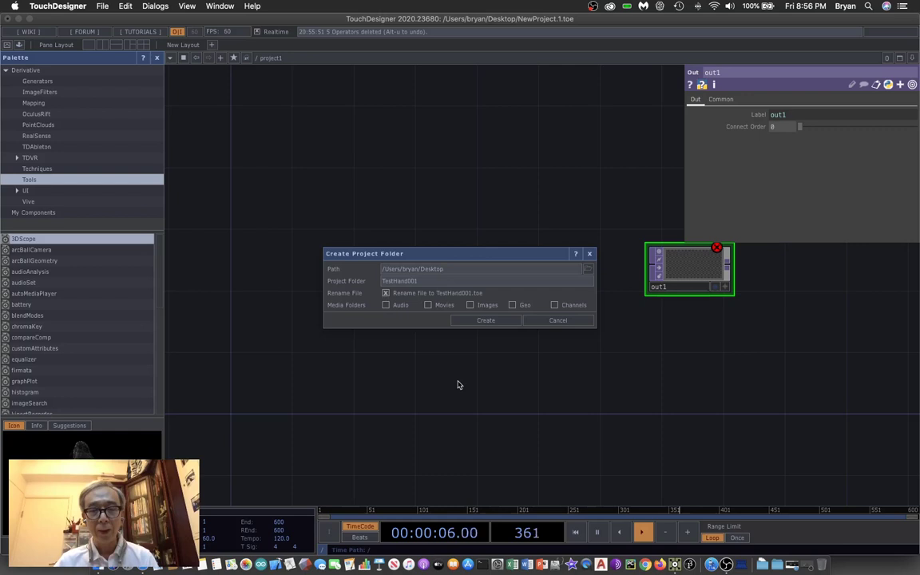
pyautogui.moveTo(515, 254); pyautogui.dragTo(468, 173)
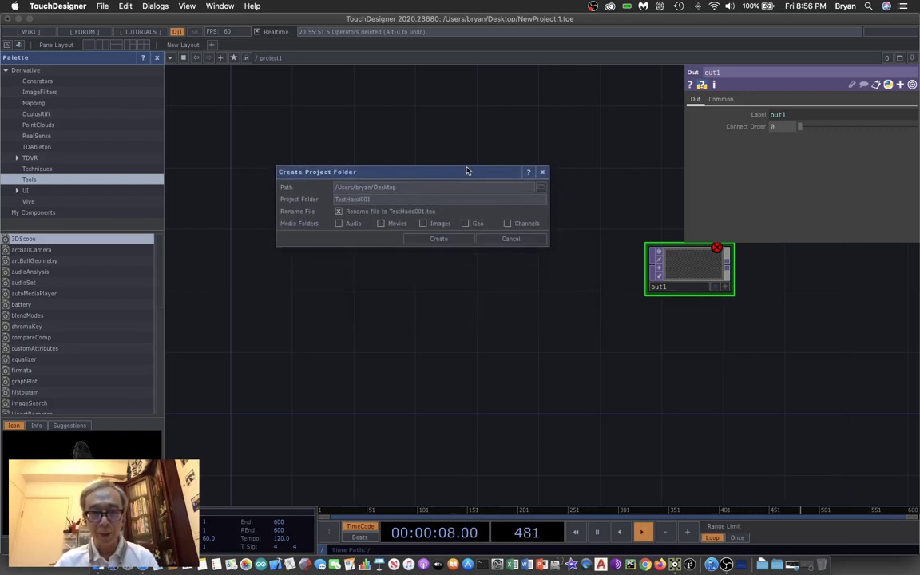
pyautogui.click(437, 240)
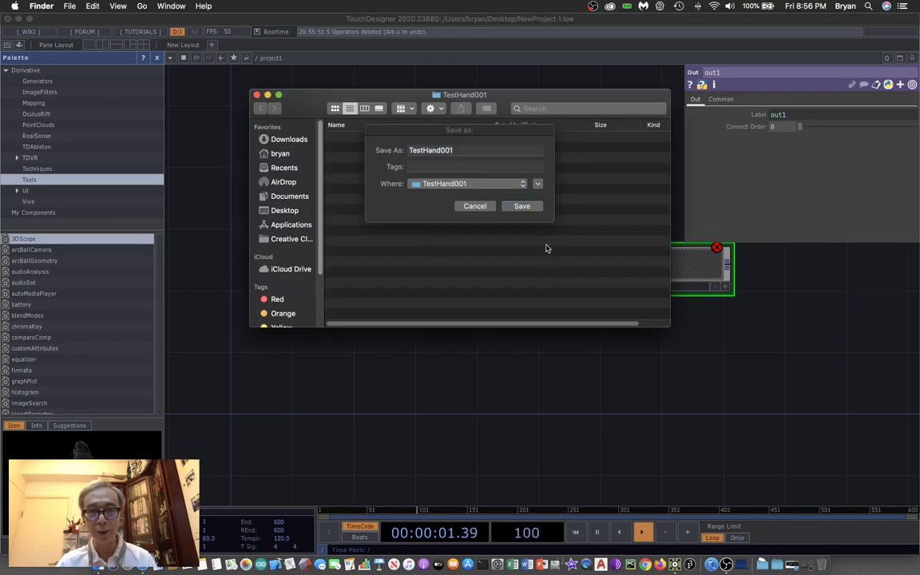
pyautogui.click(521, 206)
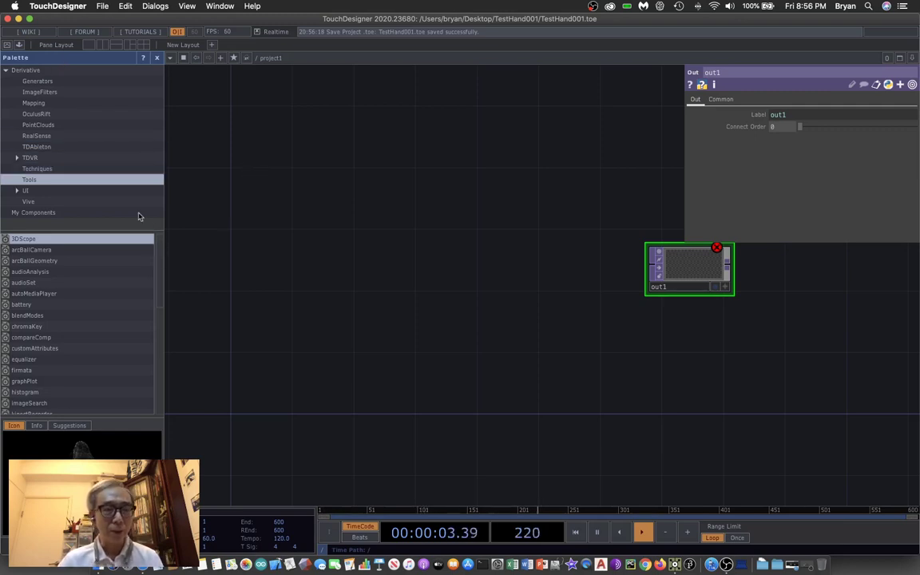
# Place the gestureCapture component from the Palette's Techniques section into the network
pyautogui.click(59, 169)
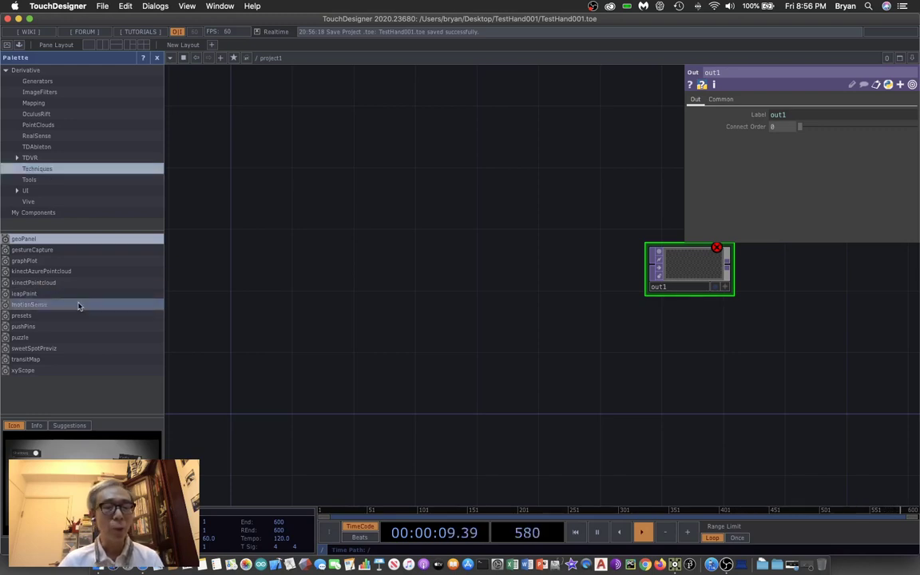
pyautogui.click(49, 252)
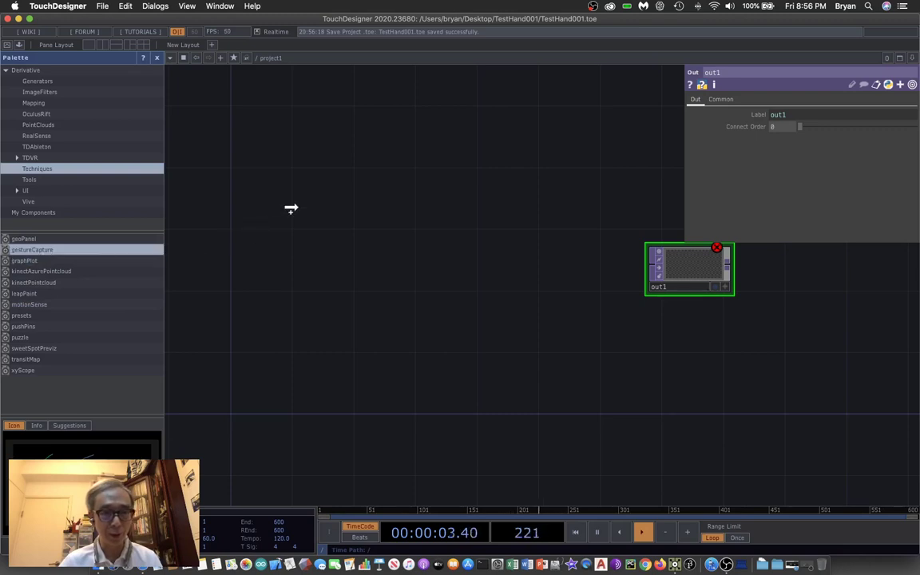
pyautogui.click(293, 134)
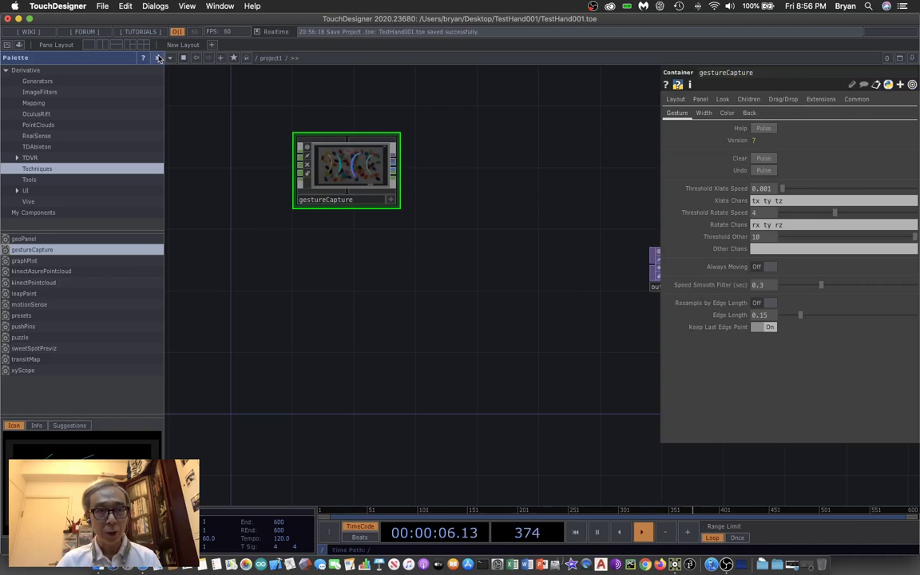
# Hide the Palette and parameter panes, and zoom in on gestureCapture
pyautogui.hotkey('alt', 'l')
pyautogui.scroll(1, 295, 271)
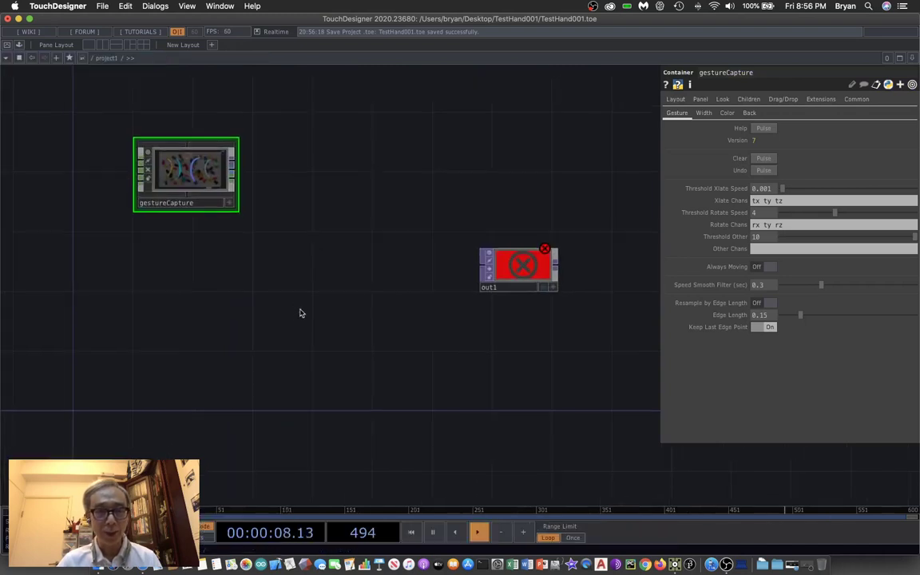
pyautogui.scroll(1, 300, 294)
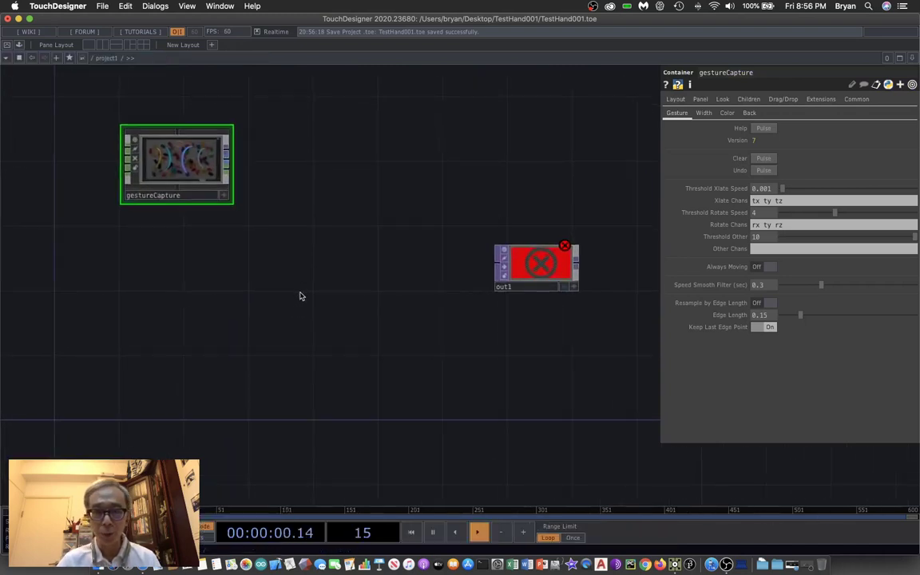
pyautogui.press('p')
pyautogui.moveTo(281, 273); pyautogui.dragTo(409, 345)
pyautogui.scroll(2, 413, 346)
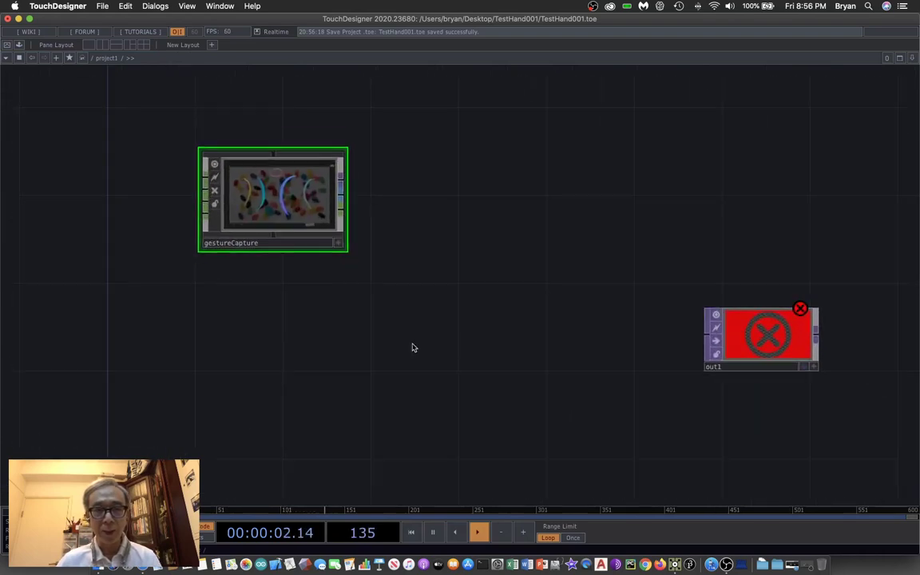
pyautogui.scroll(2, 412, 346)
# Pan and zoom the network, then drag out1 up next to gestureCapture
pyautogui.hscroll(-5, 319, 376)
pyautogui.scroll(2, 320, 376)
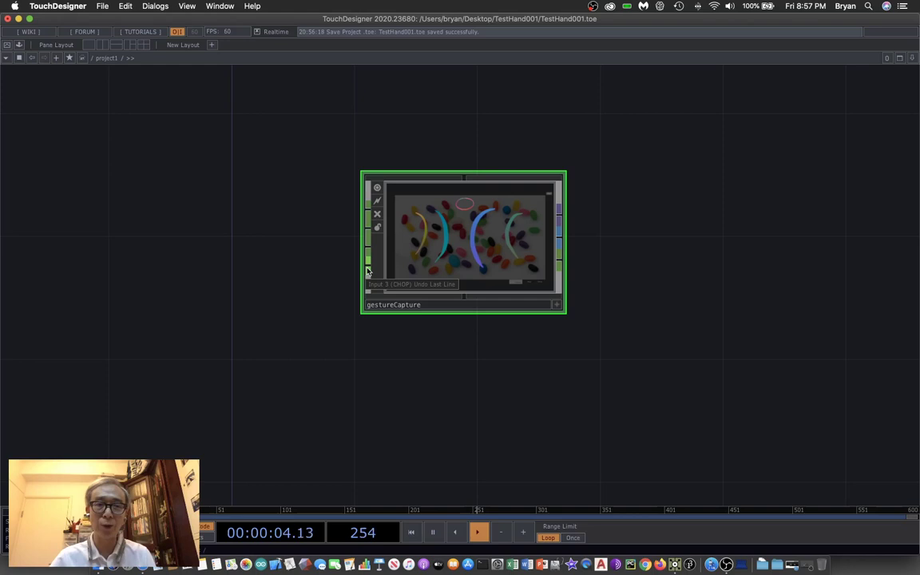
pyautogui.moveTo(702, 297); pyautogui.dragTo(565, 321, button='middle')
pyautogui.scroll(3, 491, 298)
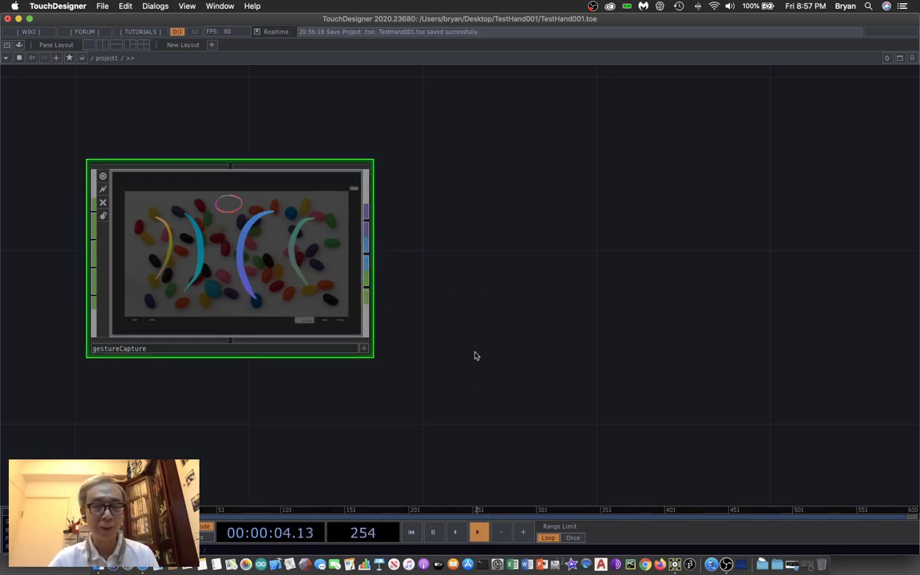
pyautogui.moveTo(443, 350); pyautogui.dragTo(395, 305)
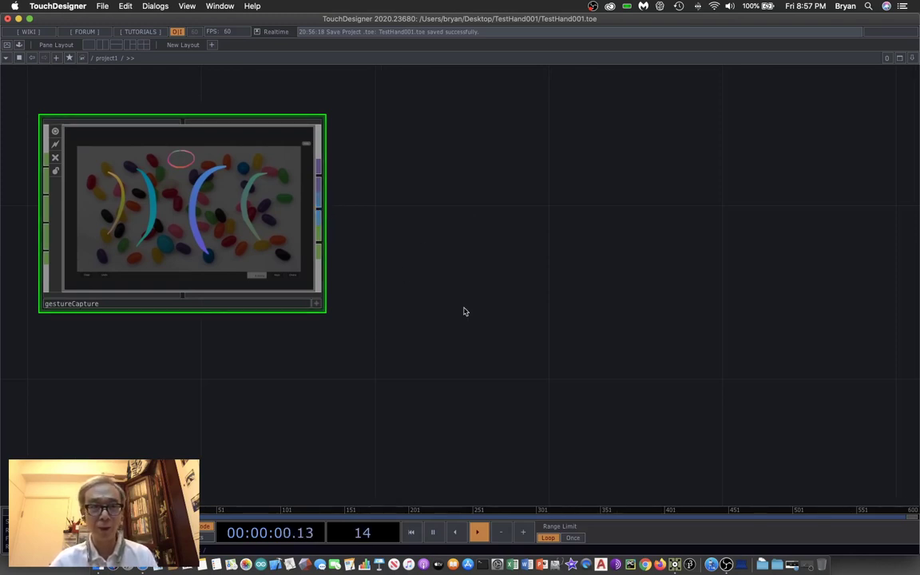
pyautogui.scroll(-4, 464, 309)
pyautogui.moveTo(575, 224); pyautogui.dragTo(519, 349)
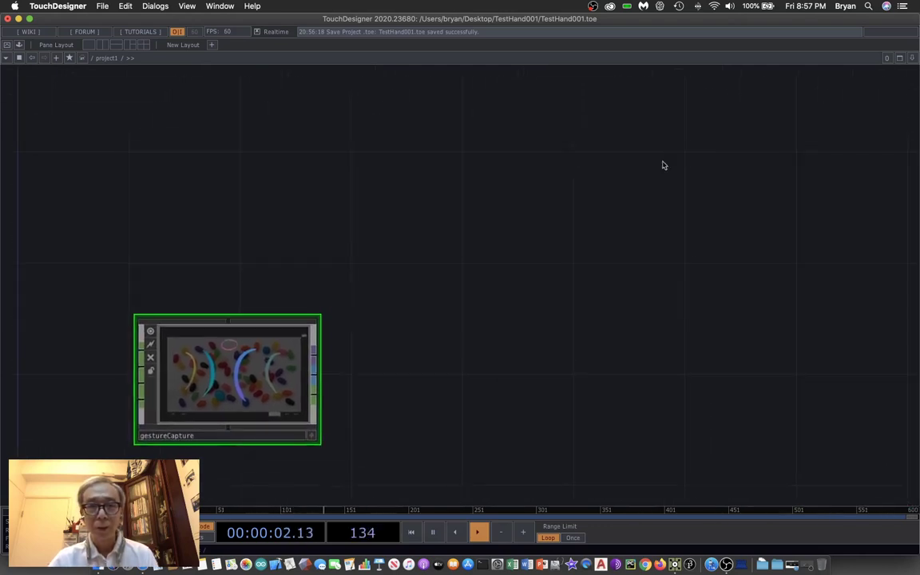
pyautogui.moveTo(603, 241); pyautogui.dragTo(535, 161)
pyautogui.moveTo(759, 448); pyautogui.dragTo(782, 369)
pyautogui.moveTo(464, 195); pyautogui.dragTo(485, 276)
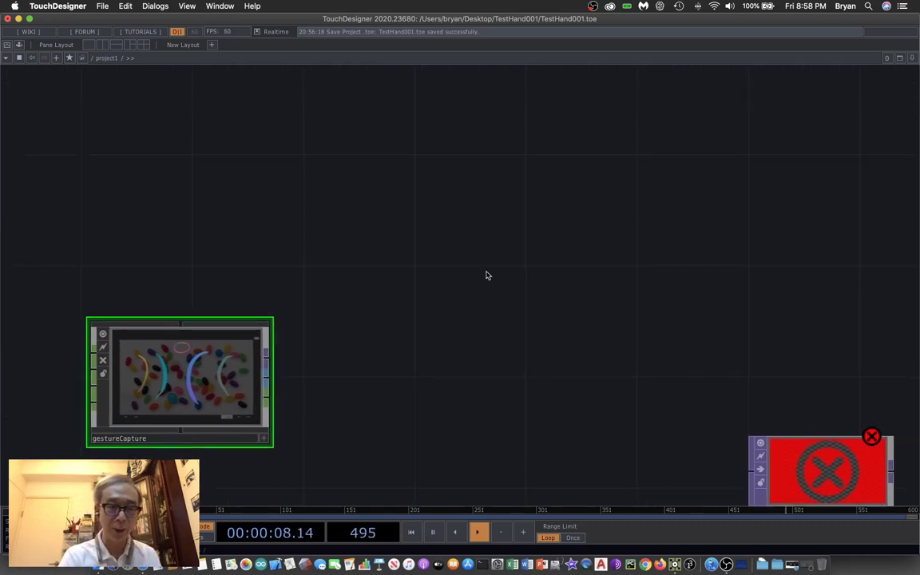
# Add a Leap Motion CHOP named leapmotion1 to the network and show its parameters
pyautogui.press('Tab')
pyautogui.click(375, 146)
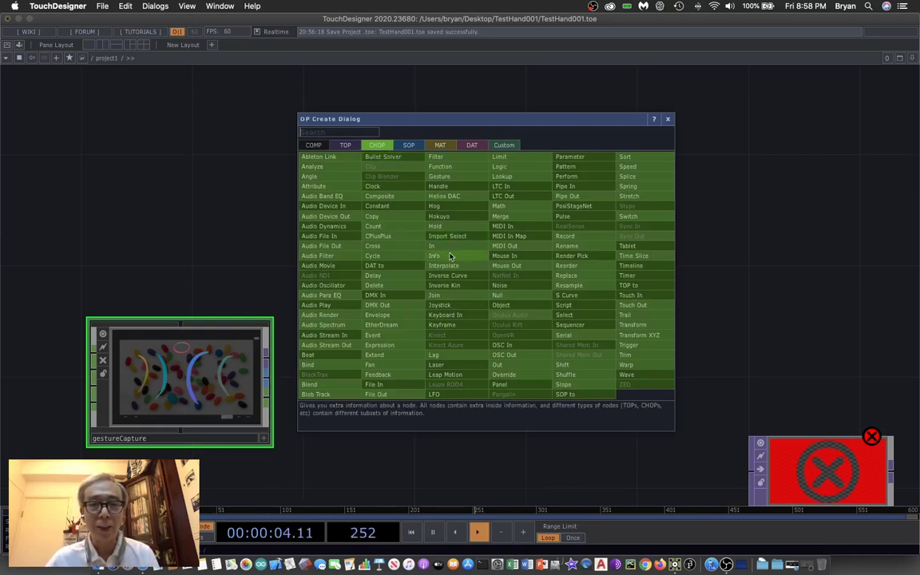
pyautogui.click(447, 375)
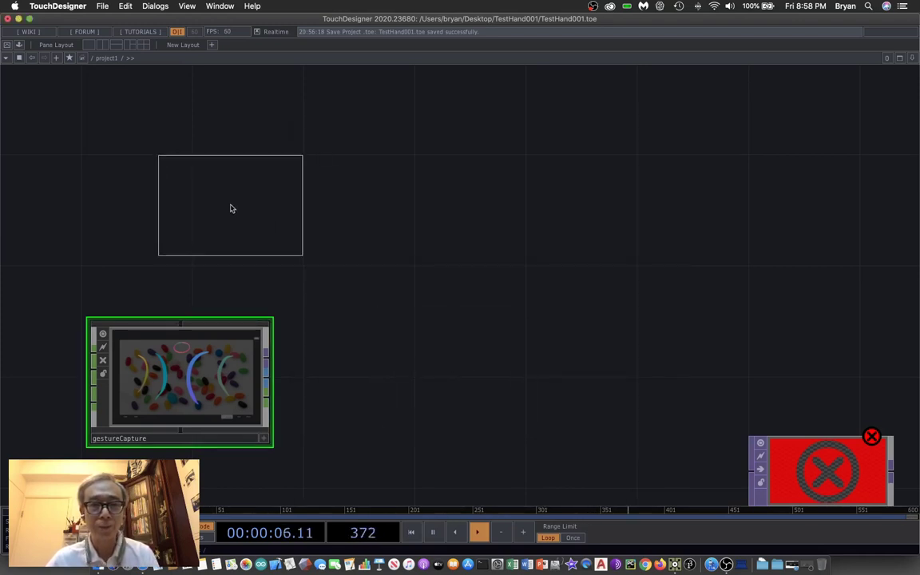
pyautogui.click(204, 188)
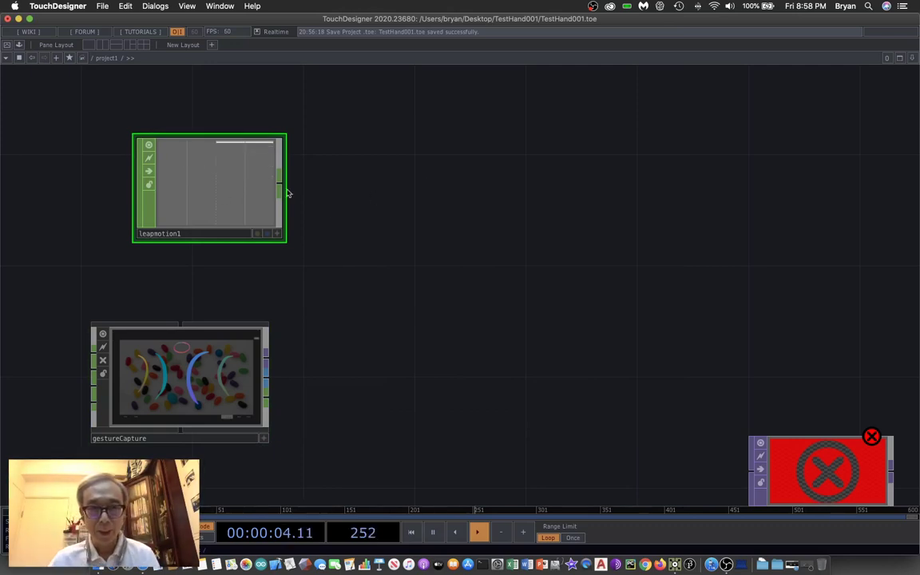
pyautogui.press('p')
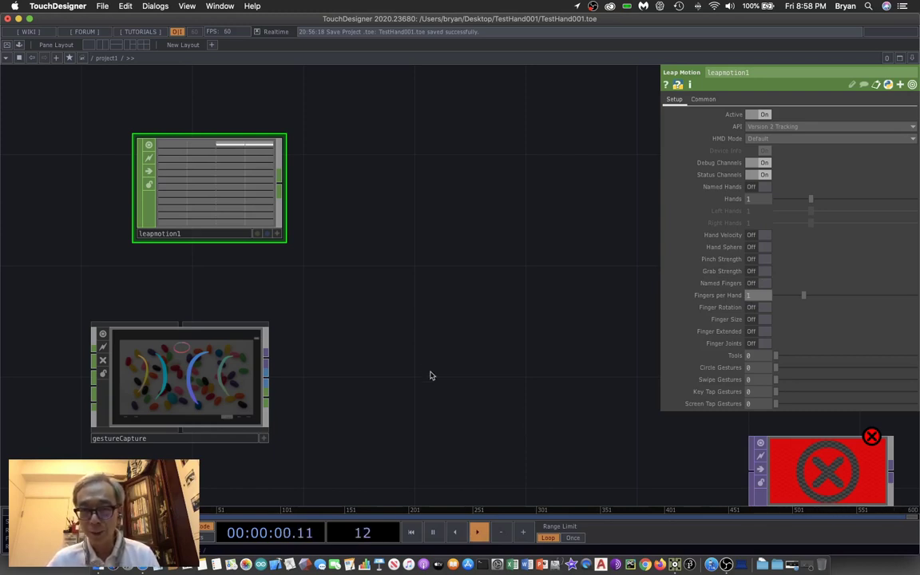
# Zoom and pan to show leapmotion1's channels, from connected down through the hand0 palm, wrist and finger channels
pyautogui.scroll(5, 442, 325)
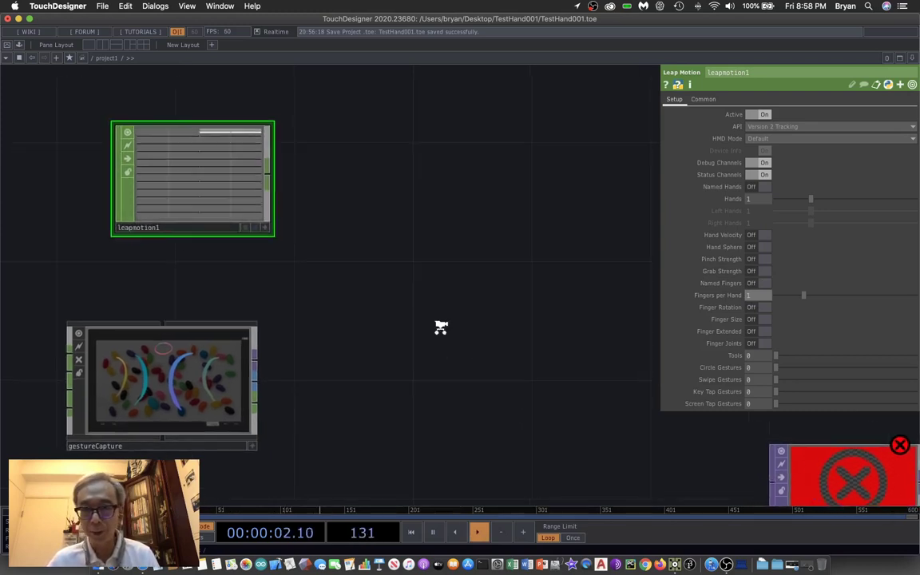
pyautogui.moveTo(351, 122); pyautogui.dragTo(528, 248)
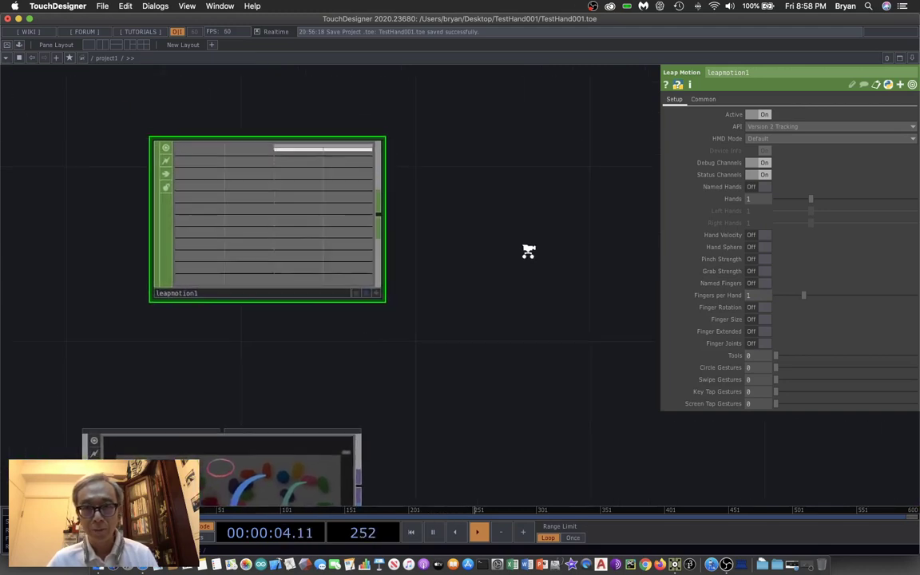
pyautogui.scroll(3, 503, 240)
pyautogui.moveTo(478, 232); pyautogui.dragTo(685, 373)
pyautogui.scroll(2, 516, 125)
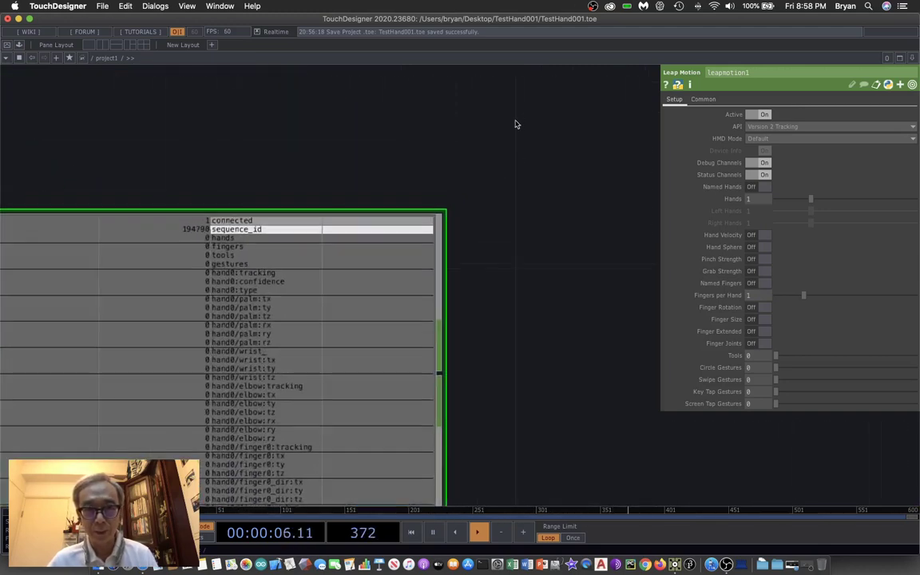
pyautogui.moveTo(565, 295); pyautogui.dragTo(638, 220)
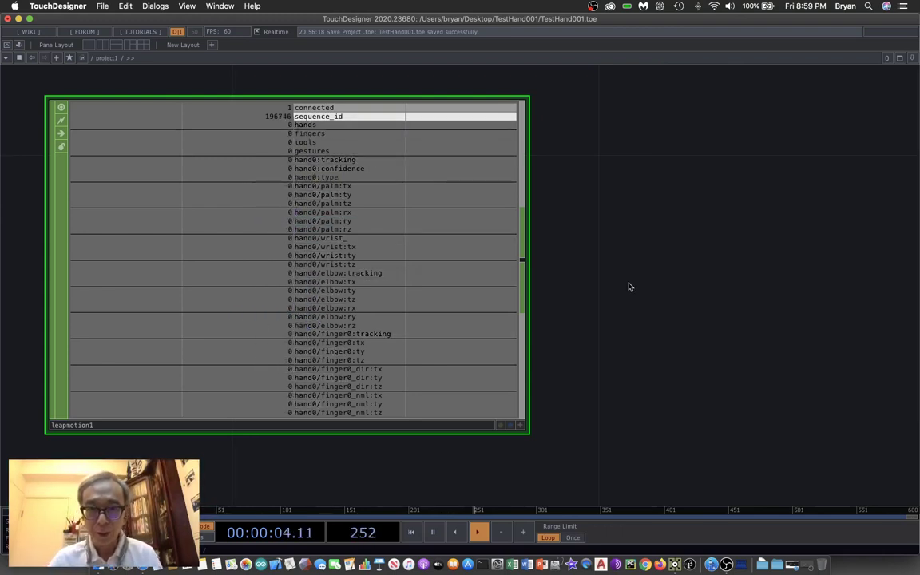
pyautogui.scroll(-3, 628, 284)
pyautogui.hscroll(5, 607, 327)
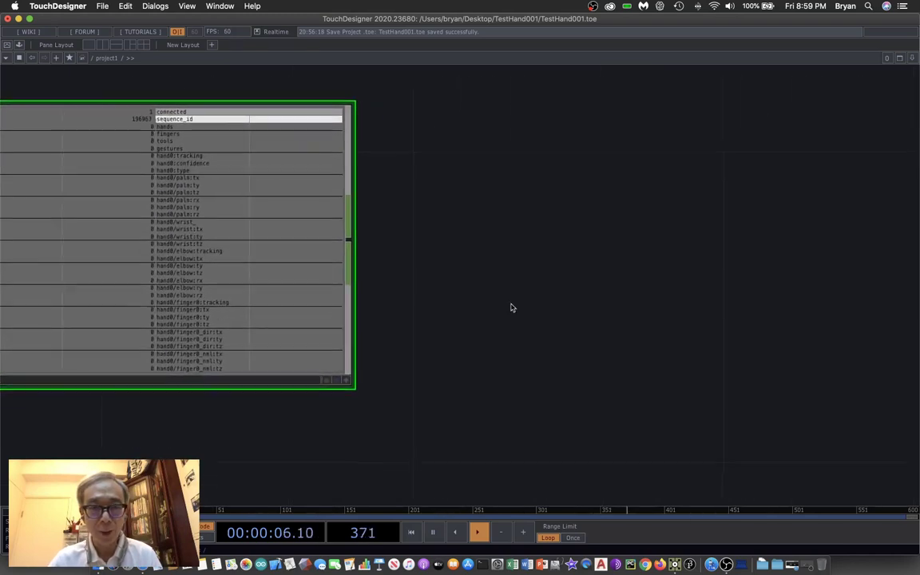
pyautogui.hscroll(1, 280, 253)
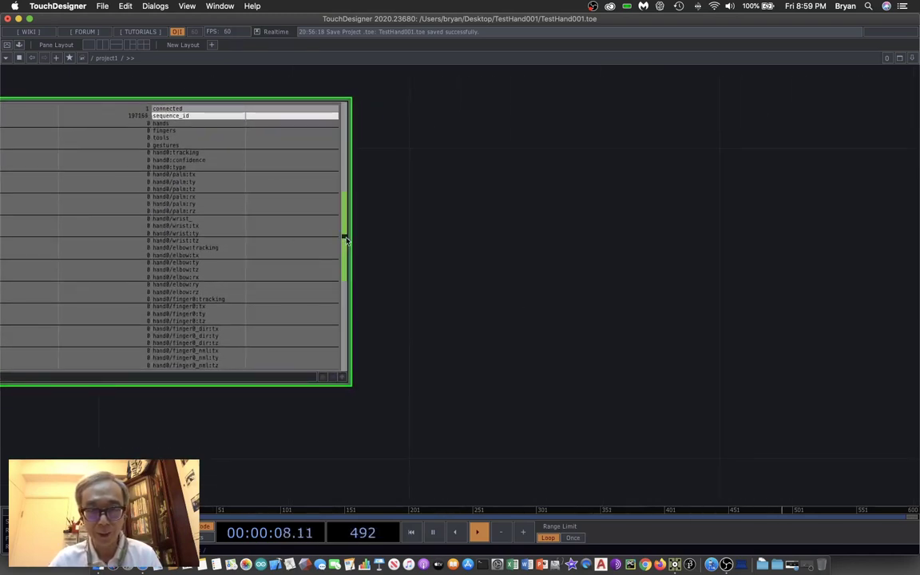
# Add a Select CHOP, select1, wired after leapmotion1
pyautogui.press('Tab')
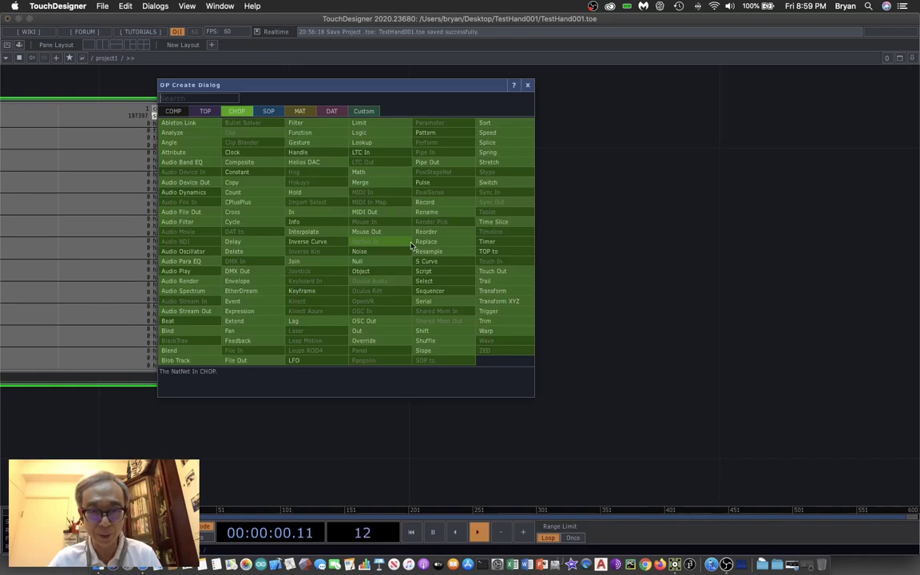
pyautogui.click(460, 282)
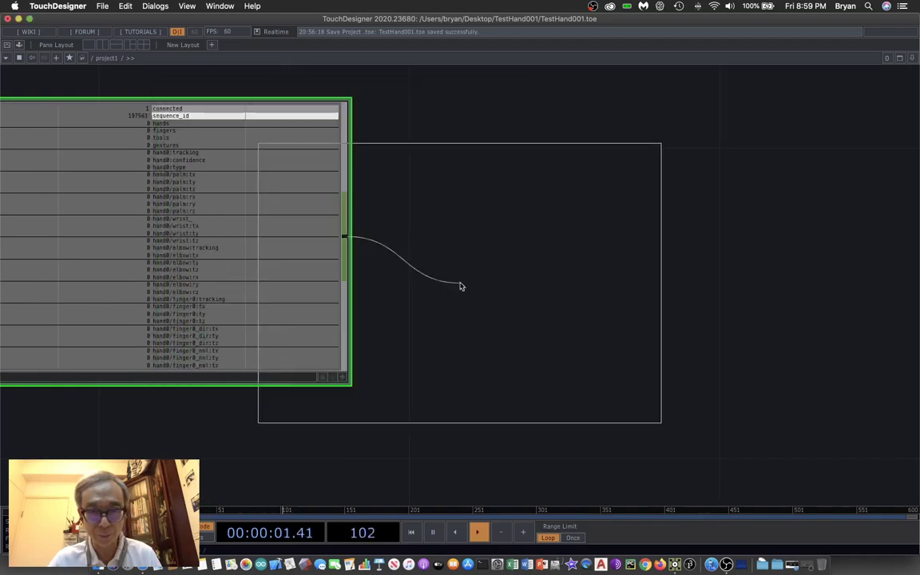
pyautogui.click(609, 250)
pyautogui.hscroll(10, 773, 453)
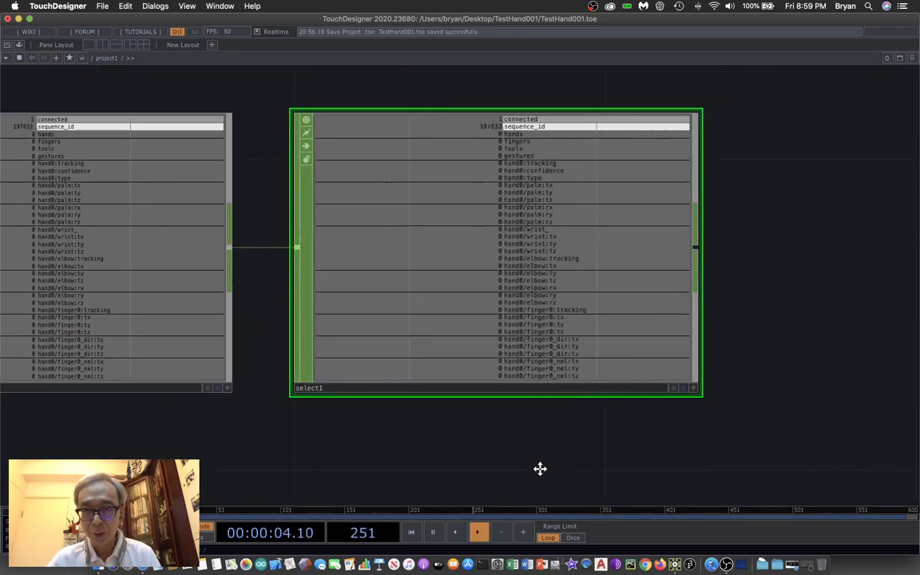
# Set select1's Channel Names to hand0/palm:t* and rename them to tx ty tz
pyautogui.press('p')
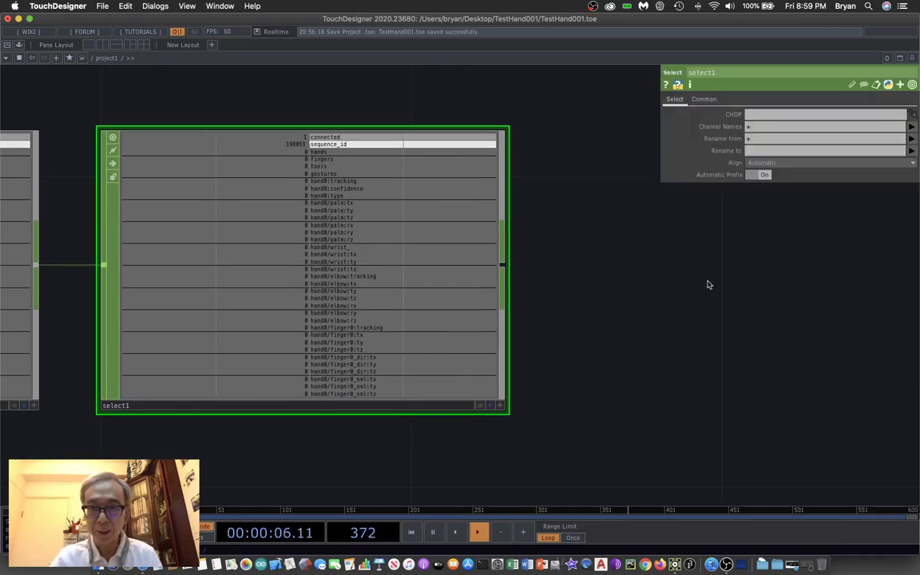
pyautogui.click(773, 127)
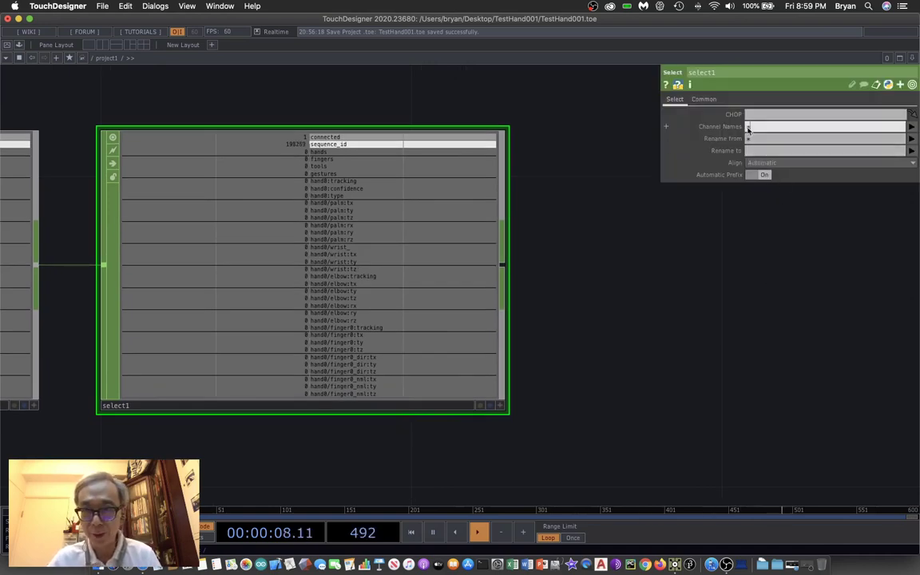
pyautogui.write('hand0/palm')
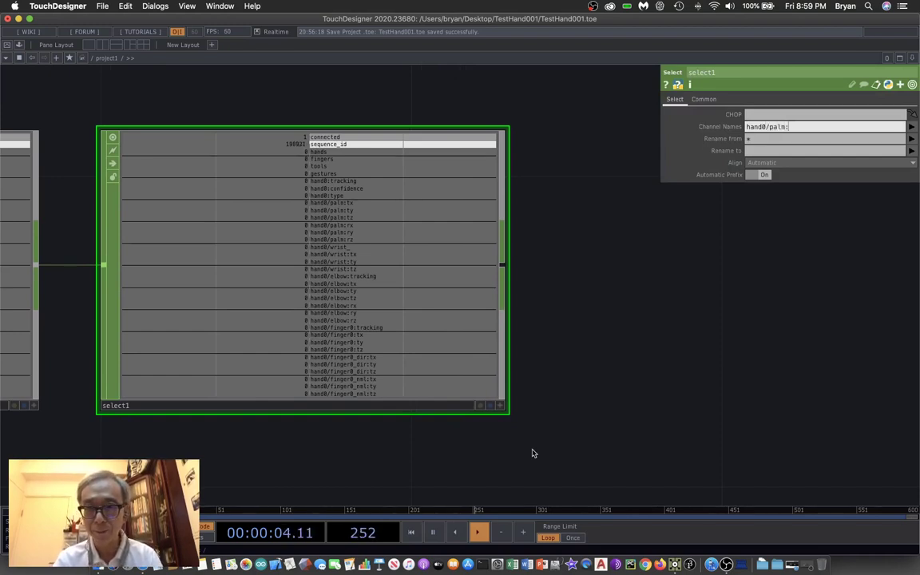
pyautogui.write(':t*')
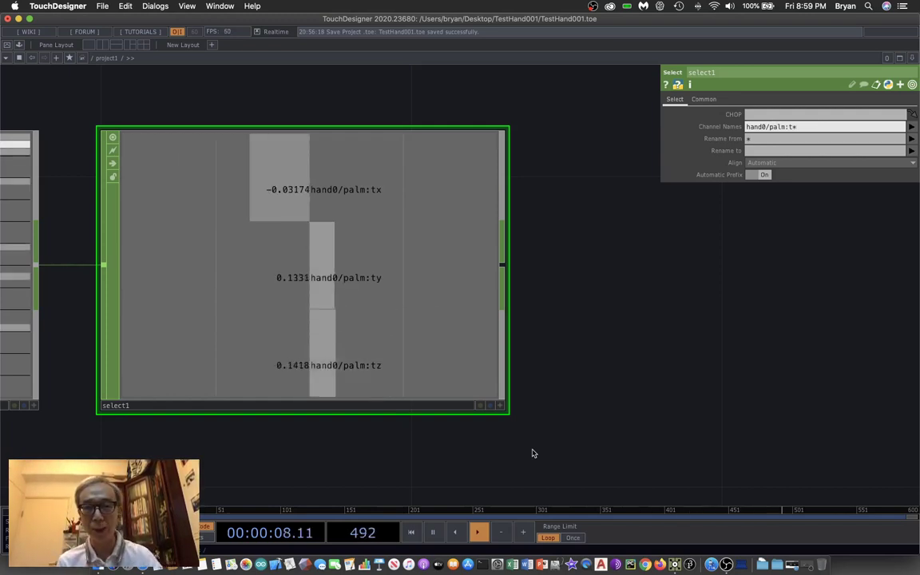
pyautogui.click(770, 151)
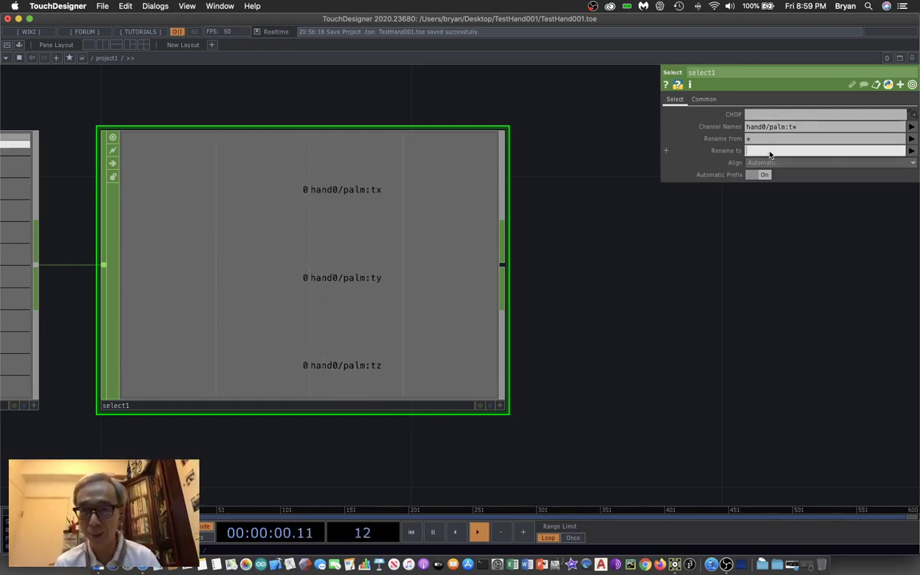
pyautogui.write('tx ty')
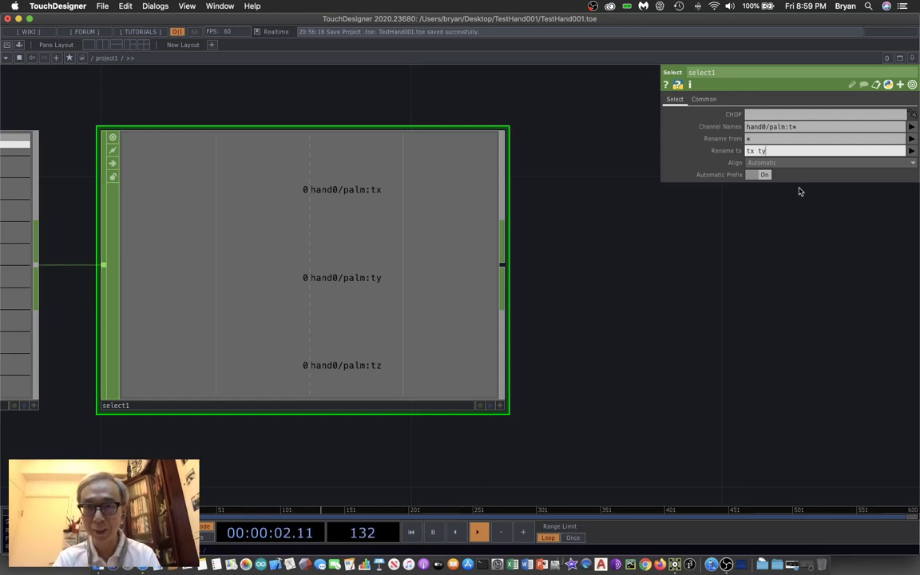
pyautogui.write(' tz')
pyautogui.press('Return')
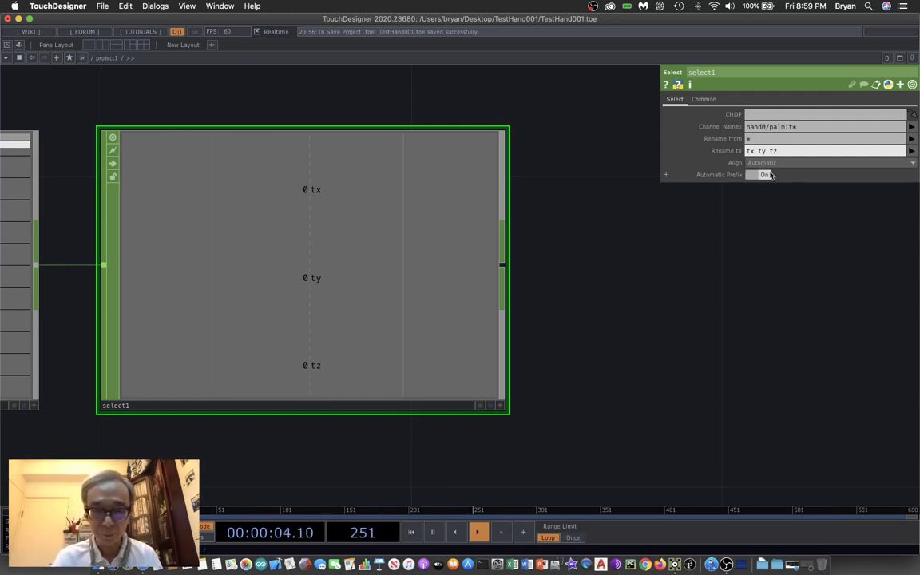
# Home the network view and wire select1's output into gestureCapture's CHOP input
pyautogui.press('h')
pyautogui.moveTo(333, 430); pyautogui.dragTo(483, 313)
pyautogui.moveTo(494, 272); pyautogui.dragTo(572, 328)
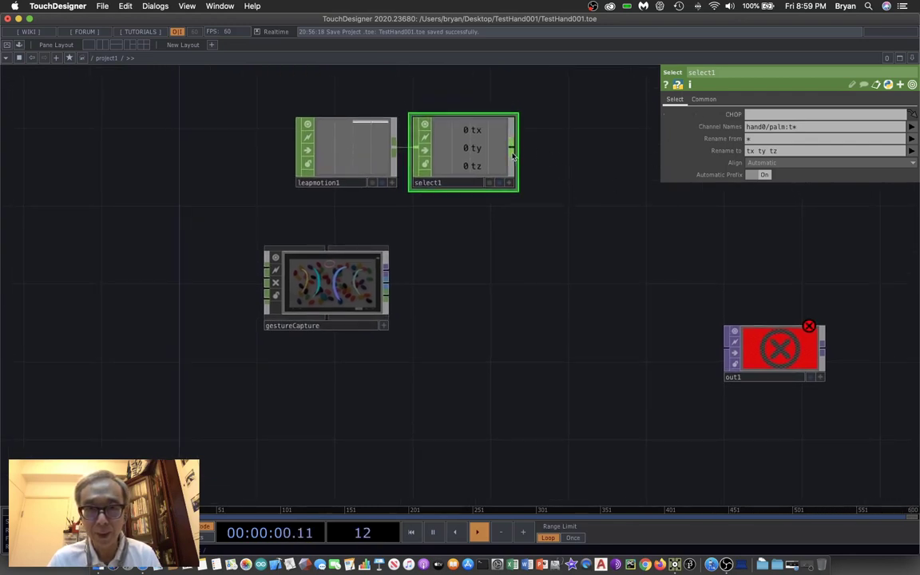
pyautogui.moveTo(511, 147); pyautogui.dragTo(244, 263)
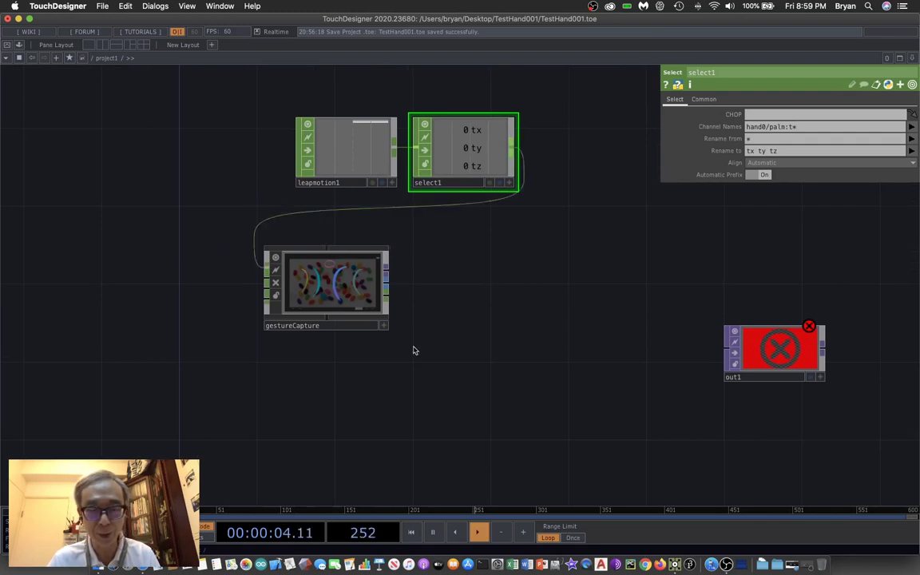
pyautogui.hscroll(-5, 527, 338)
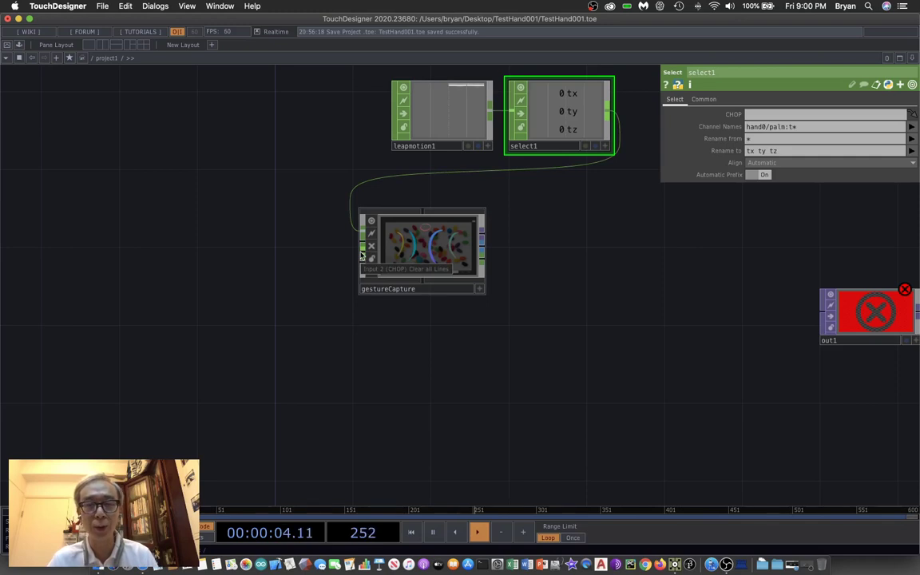
pyautogui.scroll(5, 381, 356)
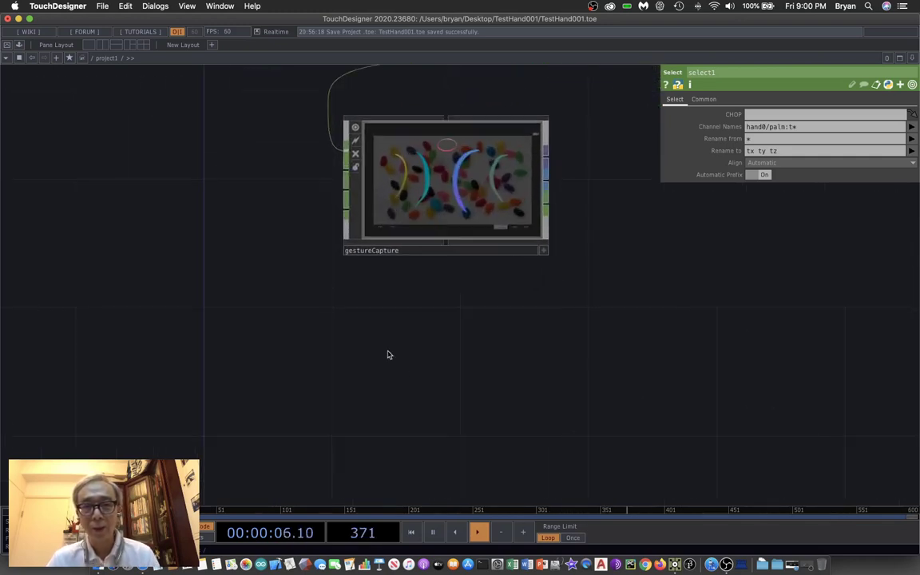
pyautogui.hscroll(-3, 620, 353)
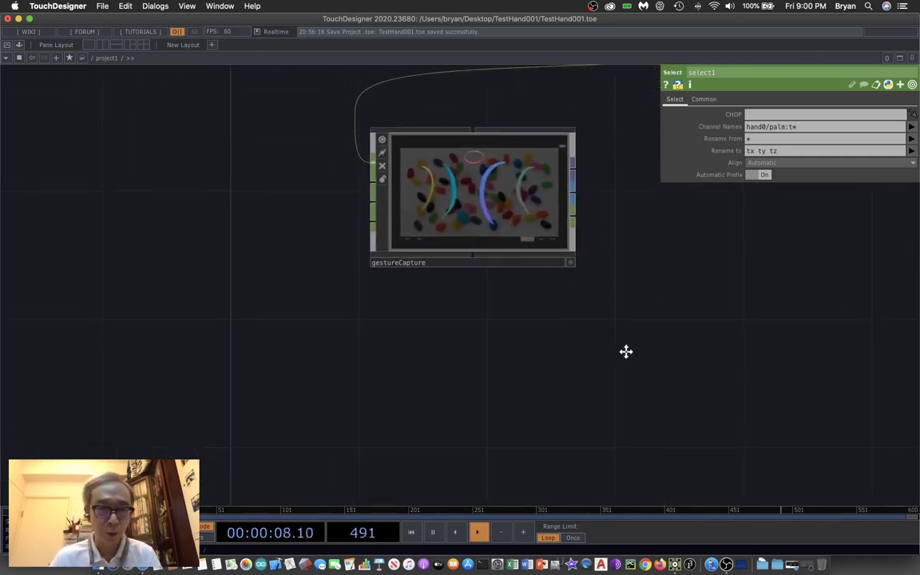
# Add keyboardin1 listening to key 1, test its k1 channel, and place it left of gestureCapture
pyautogui.press('Tab')
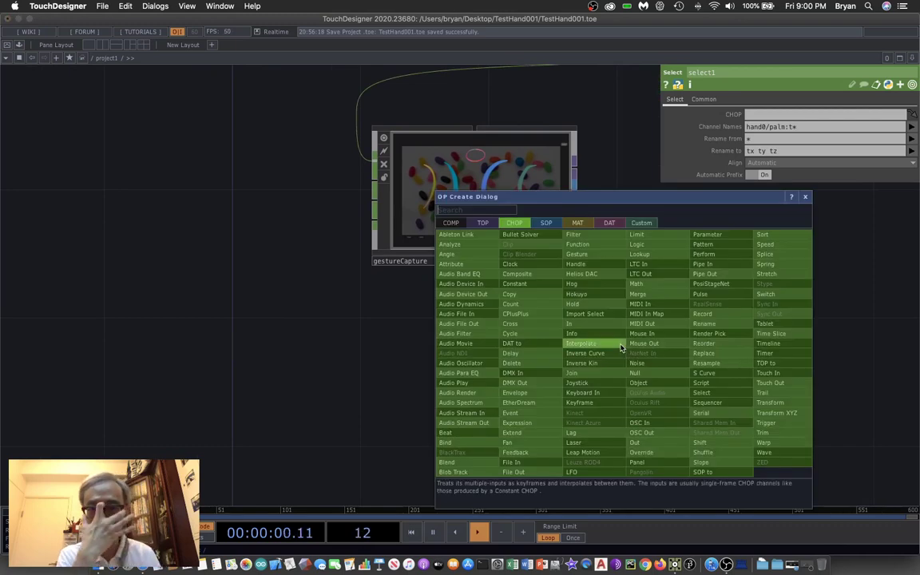
pyautogui.moveTo(669, 198); pyautogui.dragTo(661, 118)
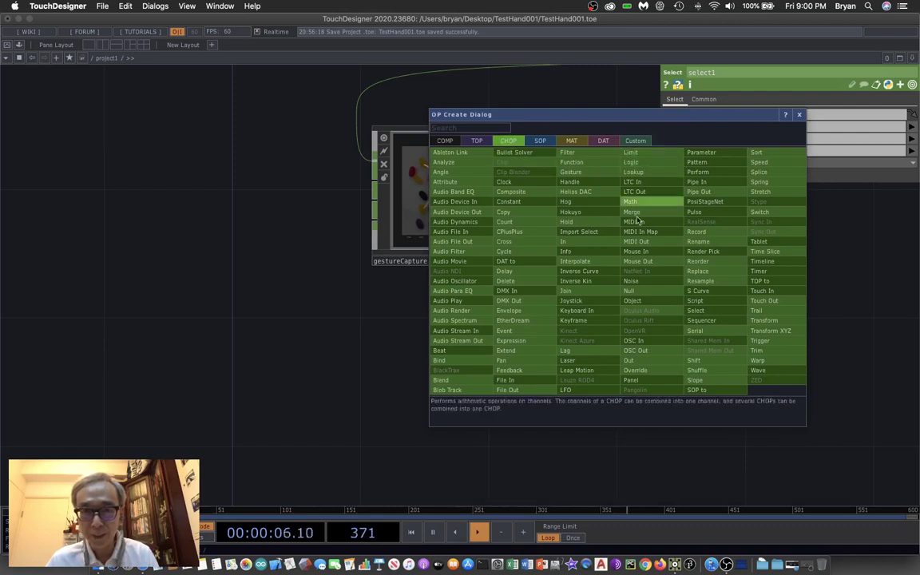
pyautogui.click(591, 313)
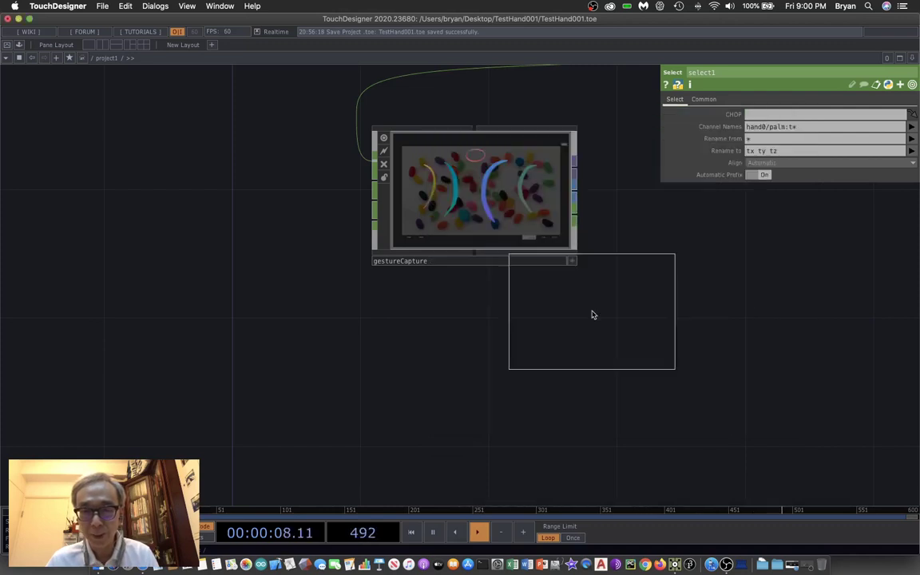
pyautogui.click(136, 230)
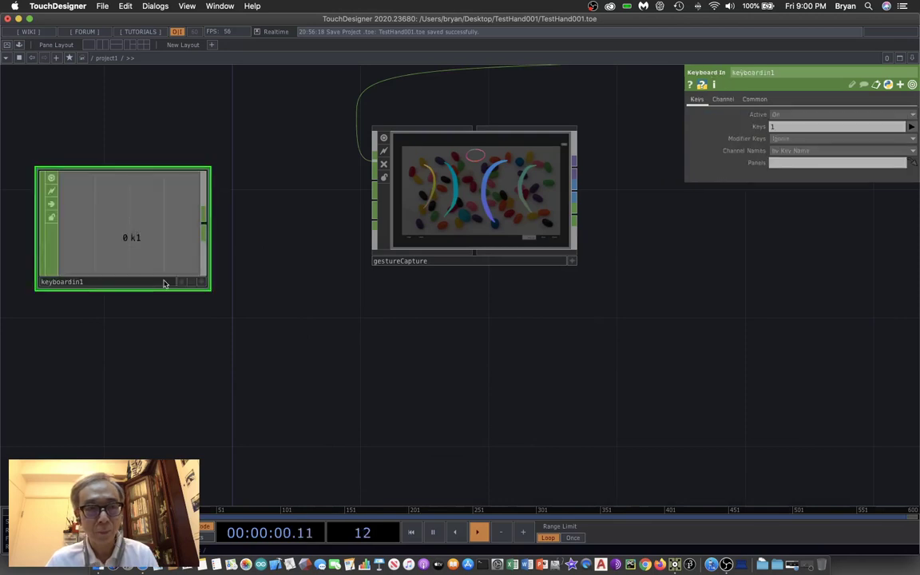
pyautogui.moveTo(205, 351); pyautogui.dragTo(269, 345)
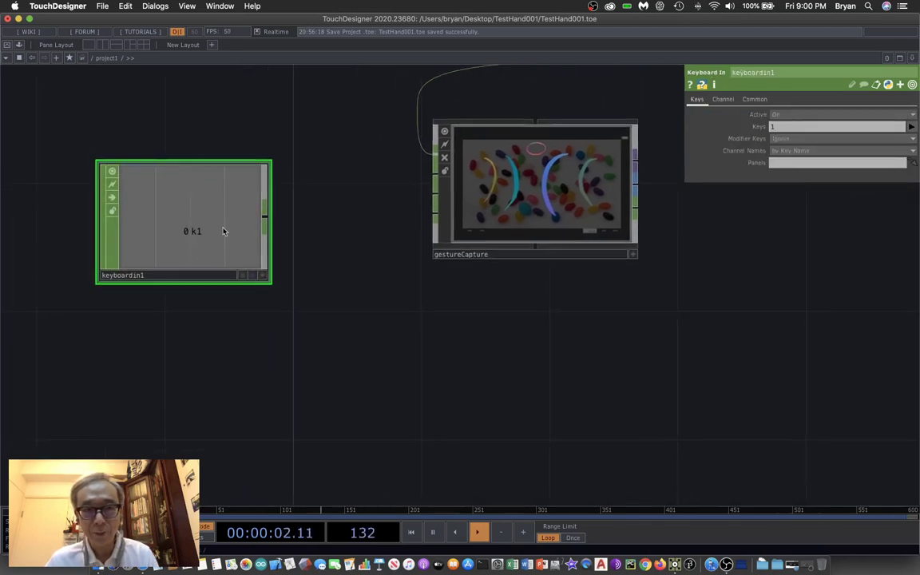
pyautogui.press('1')
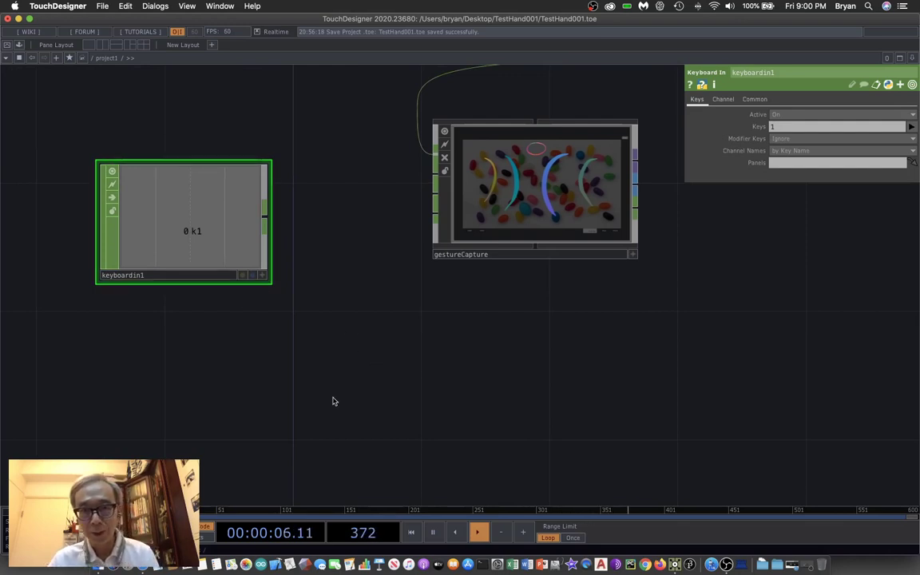
pyautogui.hscroll(-5, 482, 359)
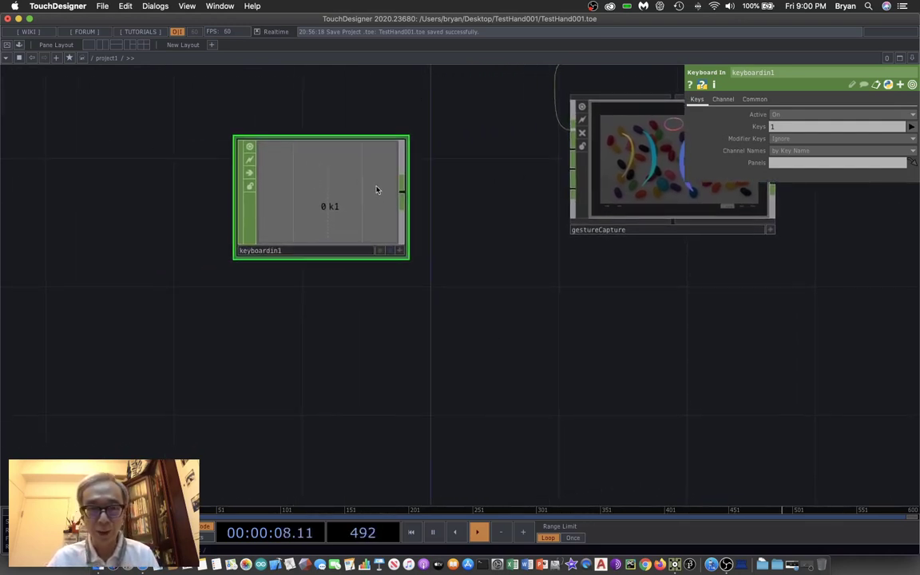
pyautogui.moveTo(377, 189); pyautogui.dragTo(248, 221)
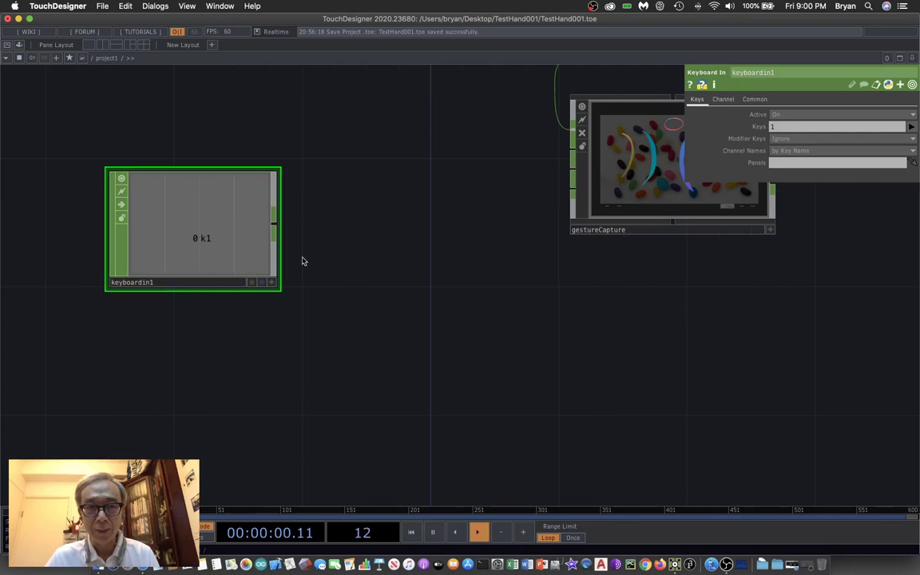
# Append a logic1 CHOP after keyboardin1 and wire its output into gestureCapture
pyautogui.rightClick(276, 228)
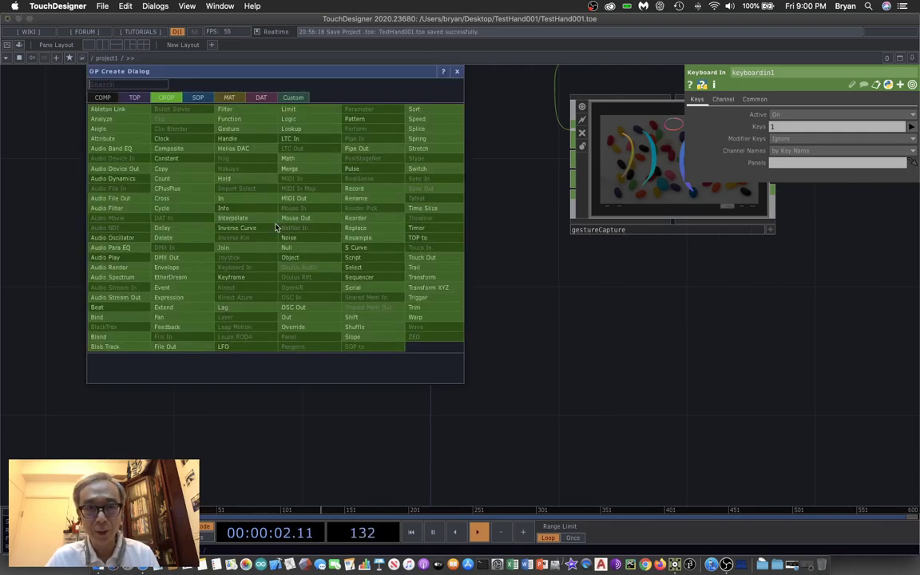
pyautogui.click(302, 120)
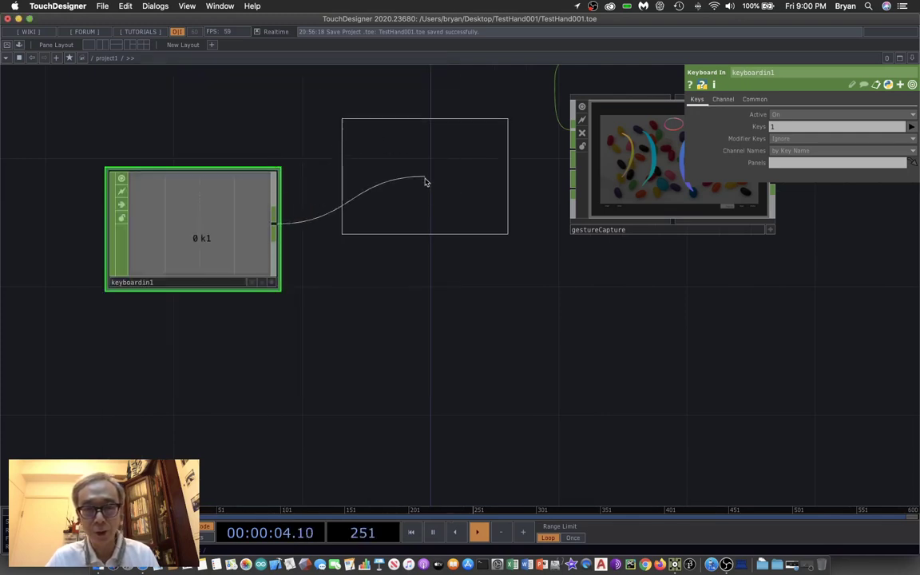
pyautogui.click(421, 200)
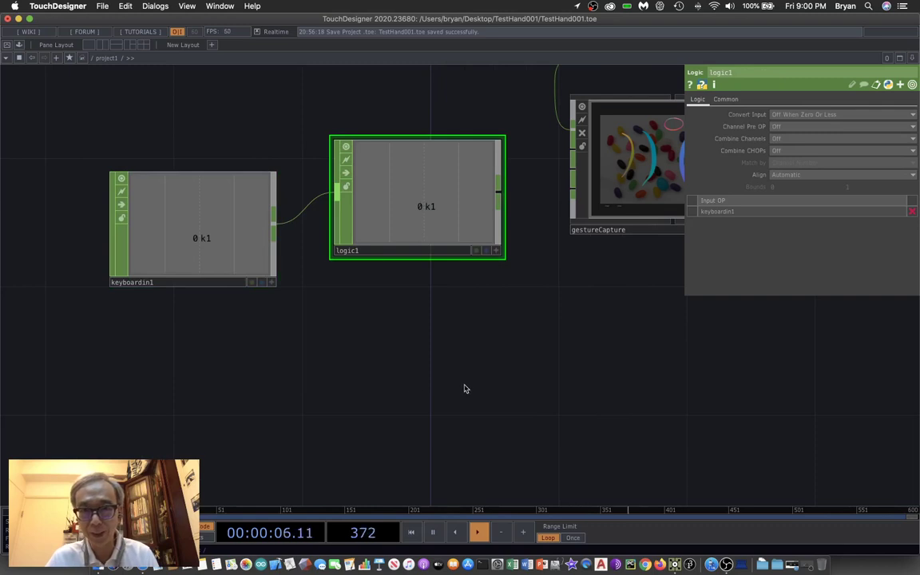
pyautogui.hscroll(3, 466, 389)
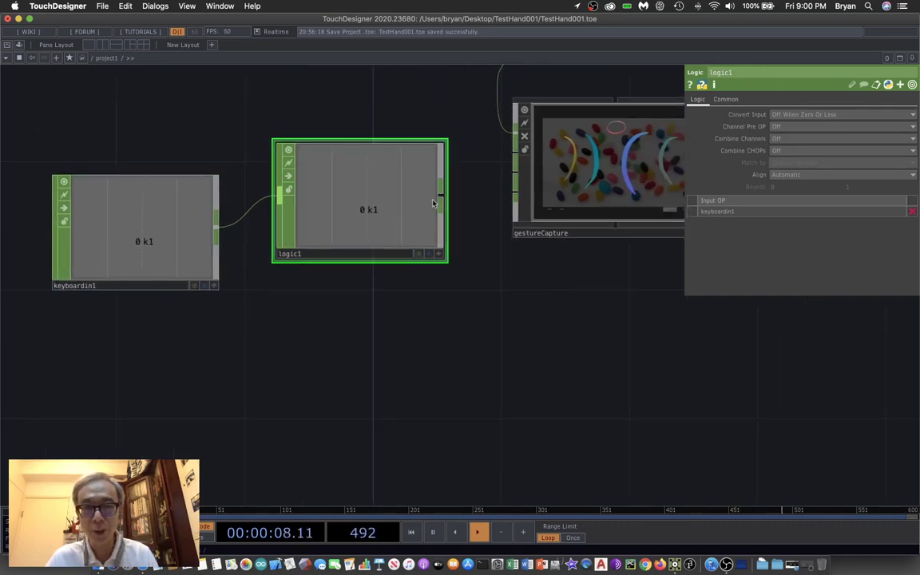
pyautogui.moveTo(440, 199); pyautogui.dragTo(515, 156)
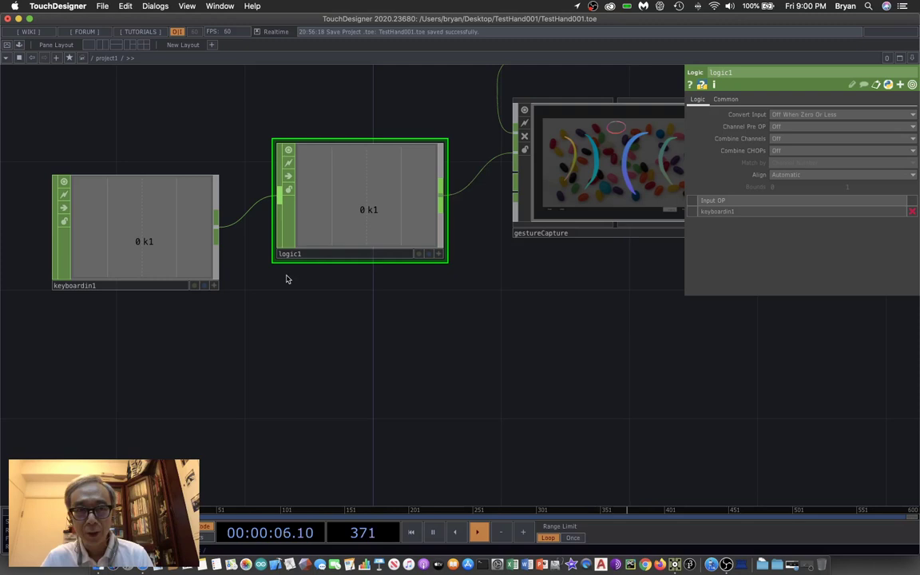
# Set logic1's Channel Pre OP to Toggle, test it with key 1, and line up both nodes
pyautogui.click(785, 127)
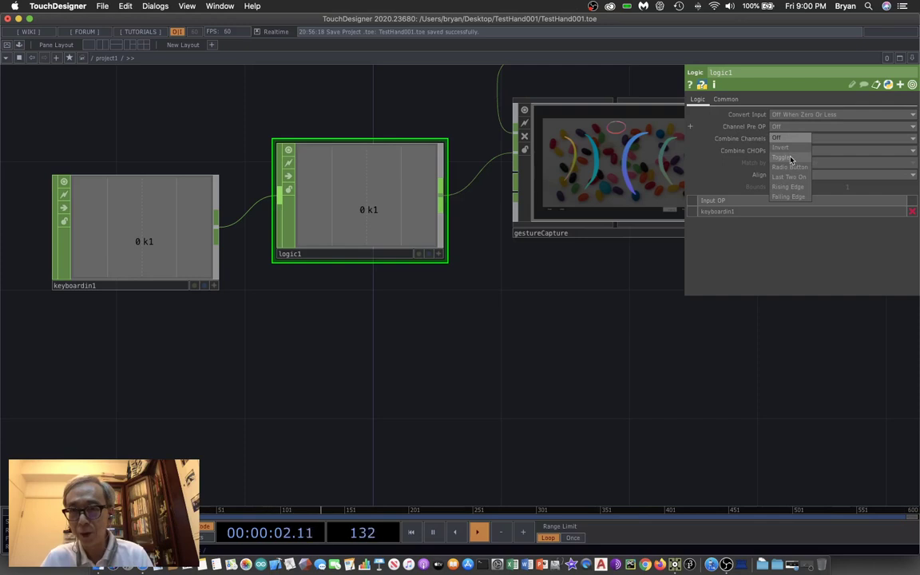
pyautogui.click(781, 157)
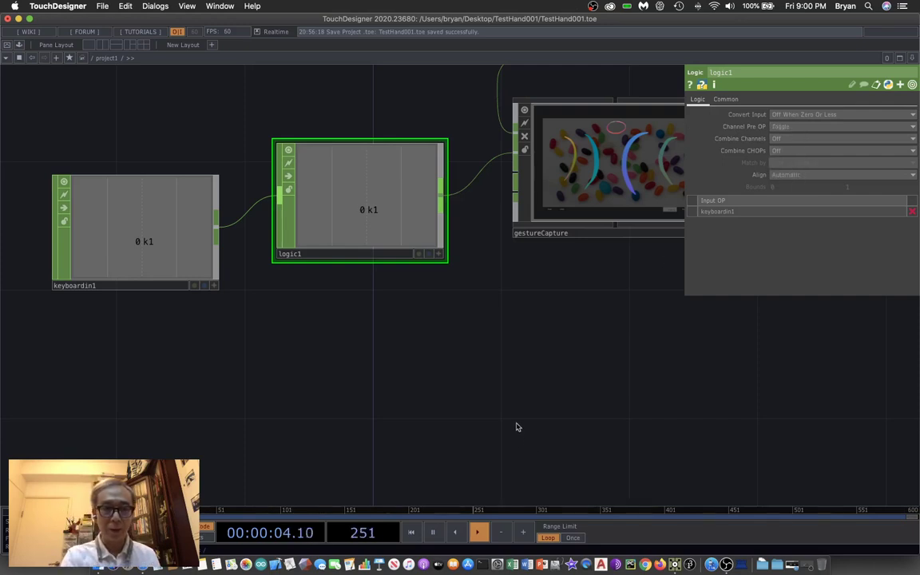
pyautogui.press('1')
pyautogui.press('1')
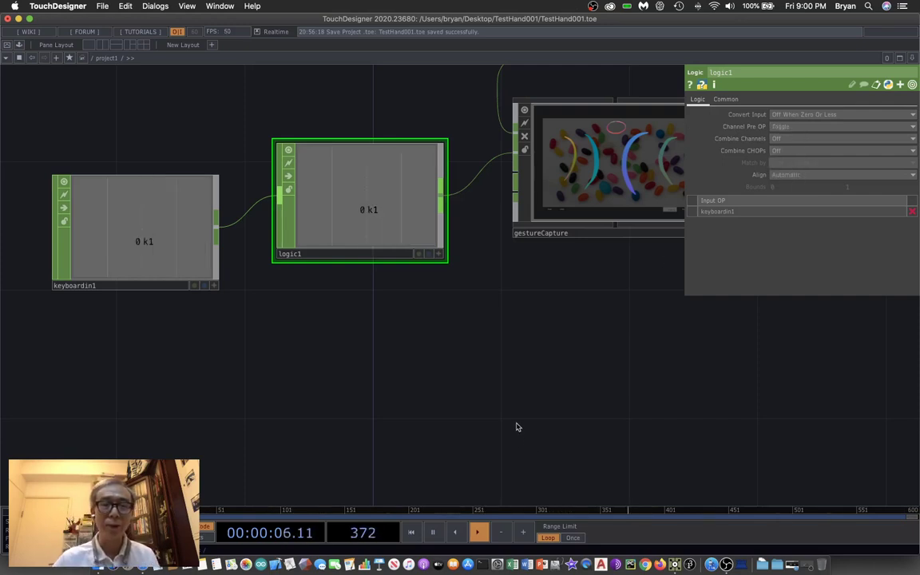
pyautogui.hscroll(2, 630, 370)
pyautogui.scroll(5, 690, 427)
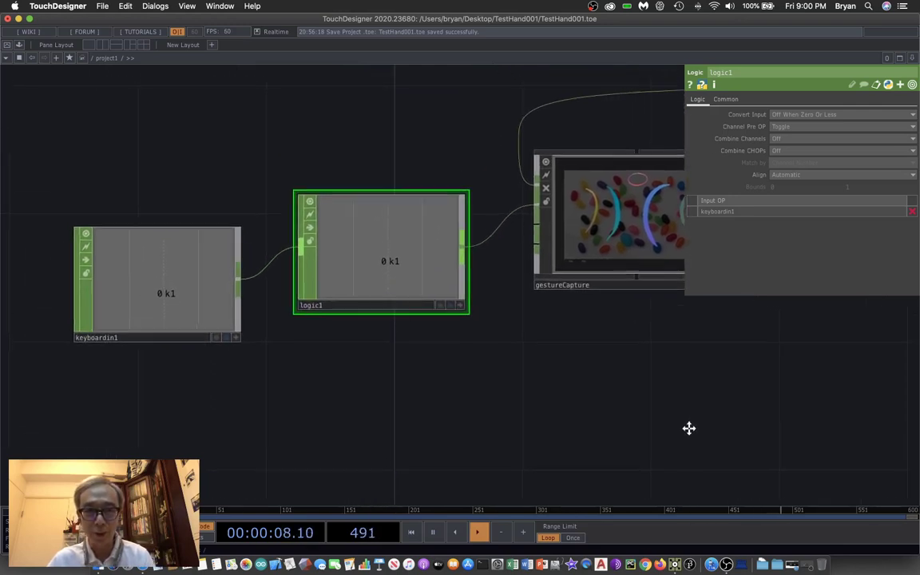
pyautogui.moveTo(194, 294); pyautogui.dragTo(152, 200)
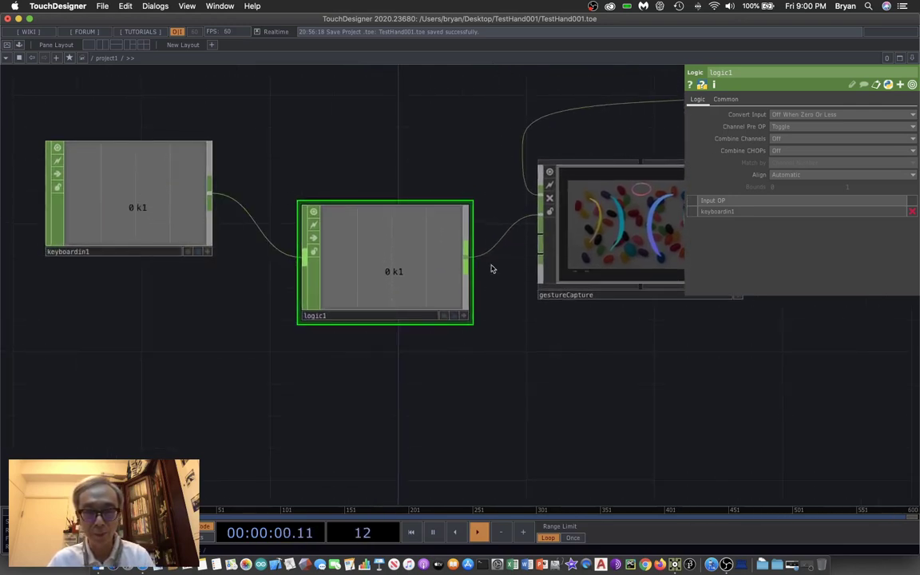
pyautogui.moveTo(432, 272); pyautogui.dragTo(400, 207)
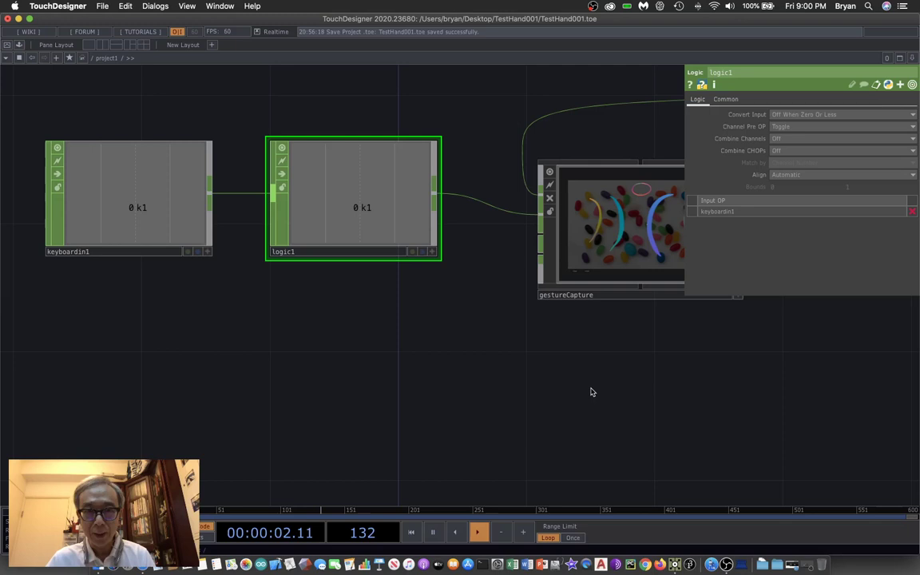
pyautogui.press('Tab')
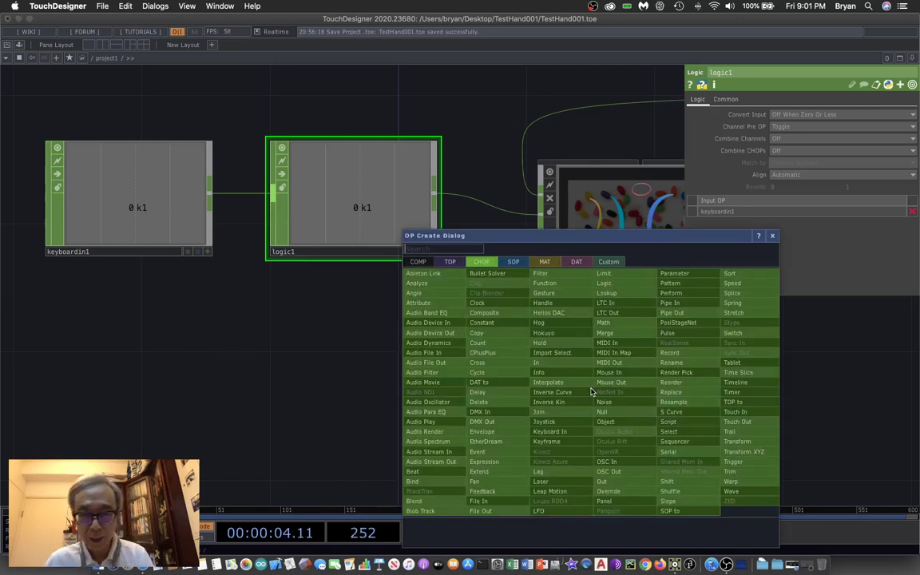
# Add a Keyboard In node, keyboardin2, below keyboardin1 that listens to key 0
pyautogui.click(571, 441)
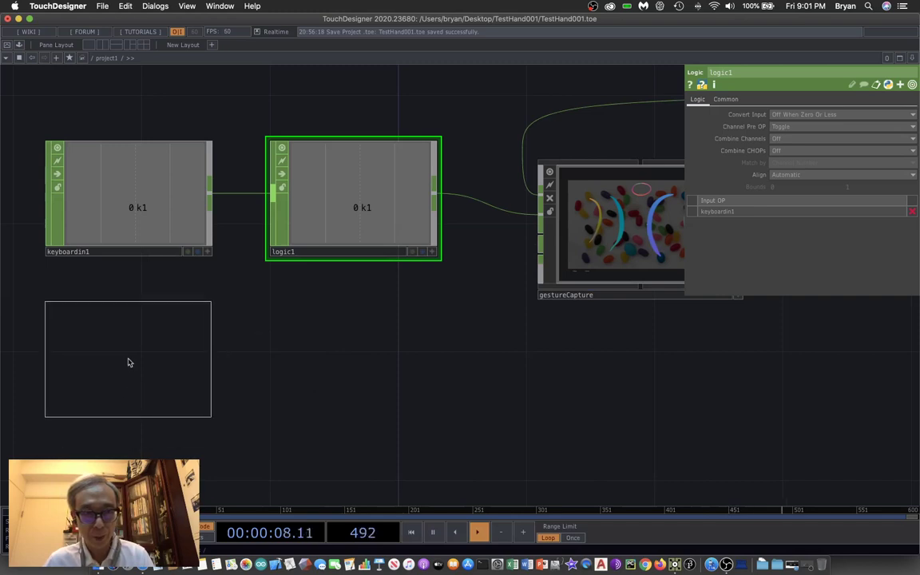
pyautogui.click(131, 354)
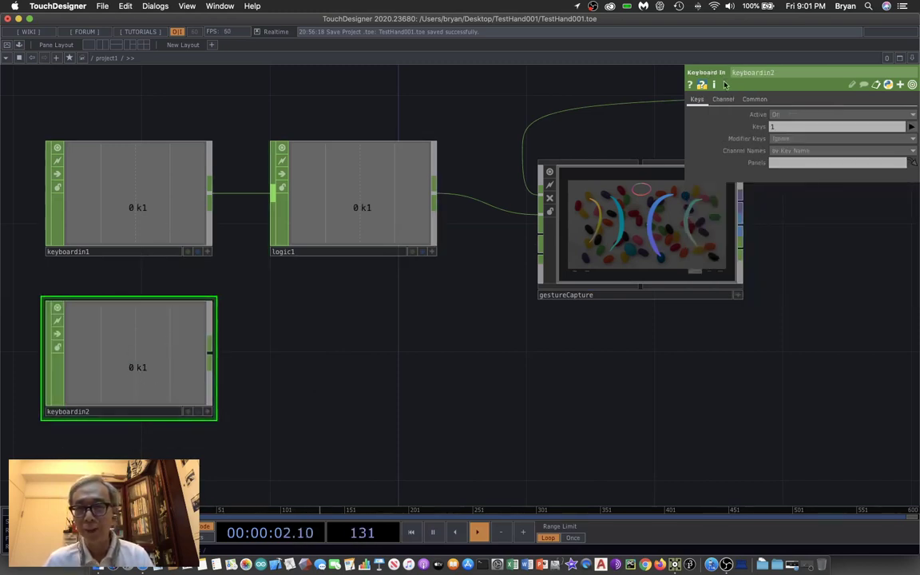
pyautogui.click(774, 126)
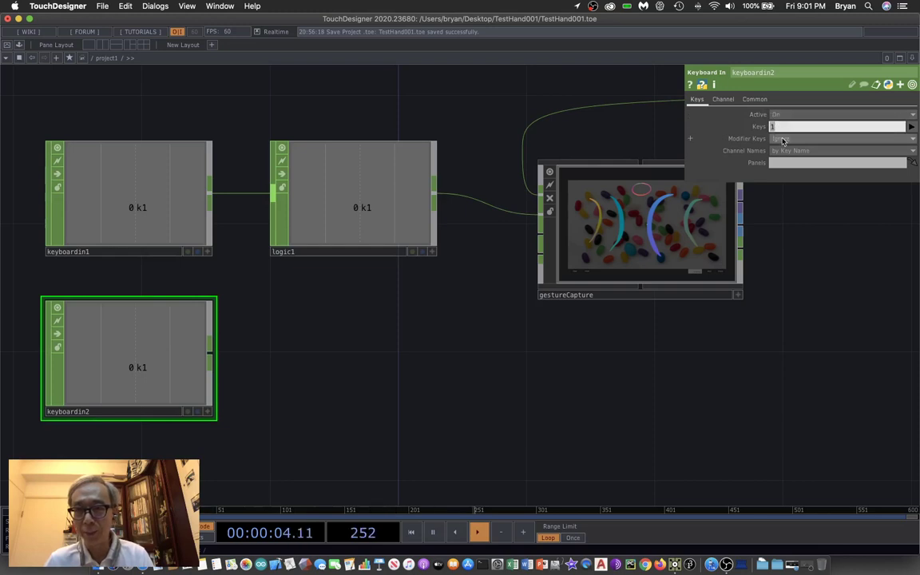
pyautogui.click(911, 127)
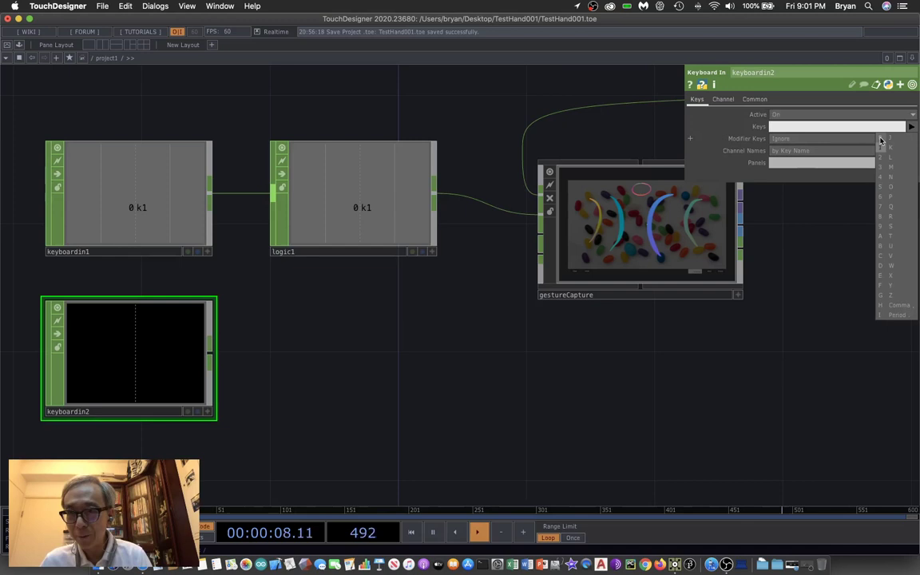
pyautogui.click(881, 138)
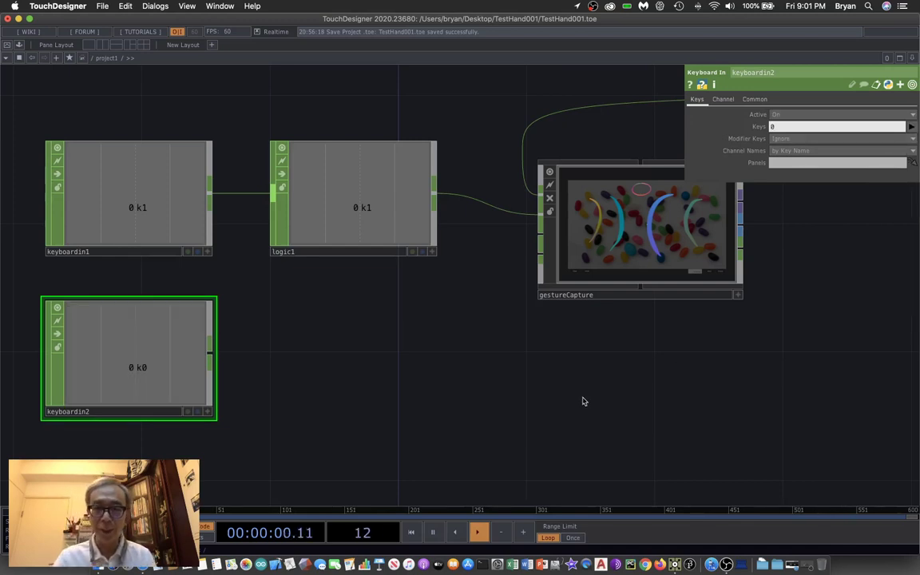
pyautogui.press('0')
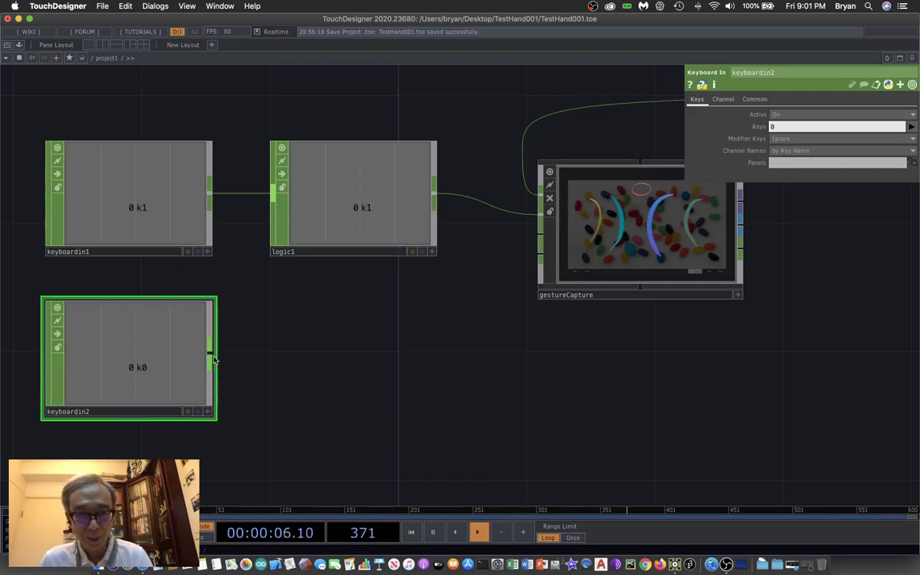
# Wire keyboardin2's output into gestureCapture's lower input
pyautogui.moveTo(209, 352); pyautogui.dragTo(520, 242)
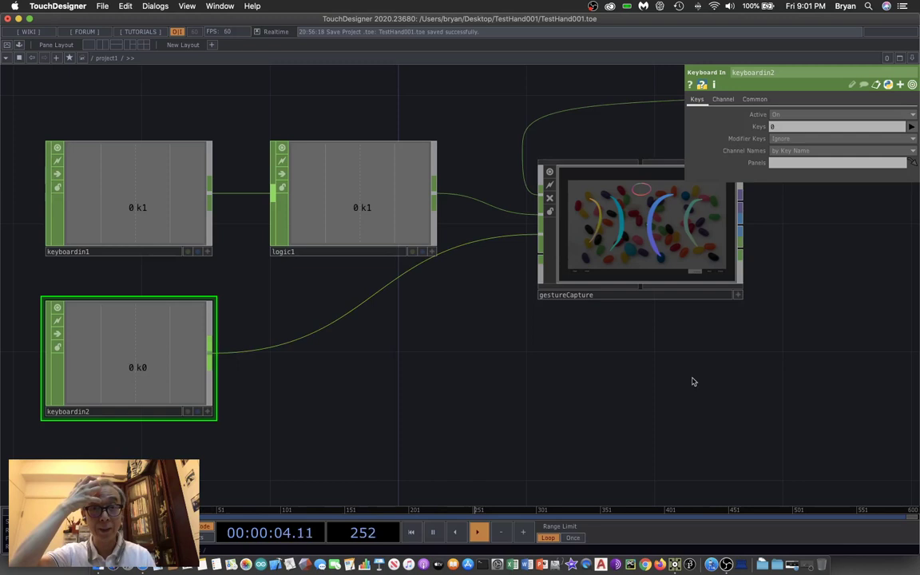
pyautogui.hscroll(8, 788, 371)
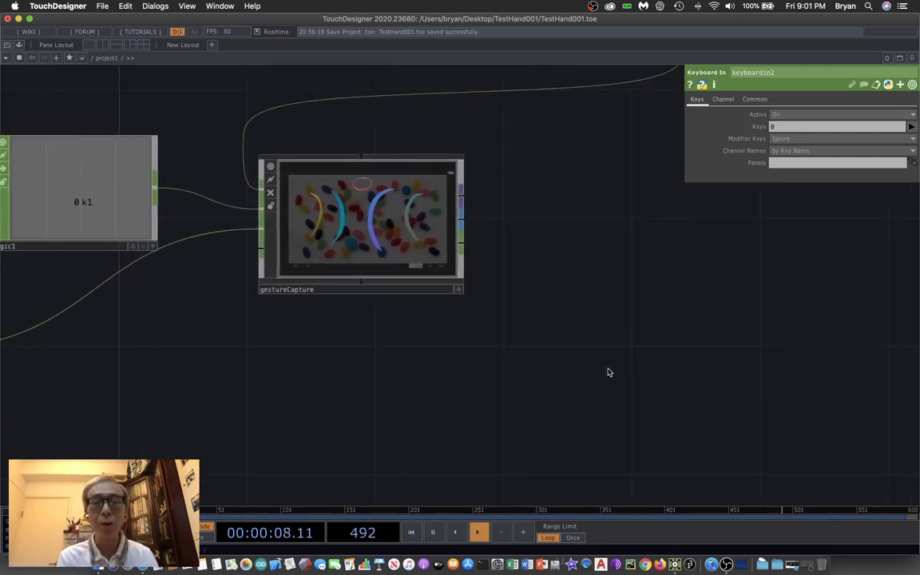
pyautogui.moveTo(617, 332); pyautogui.dragTo(501, 360)
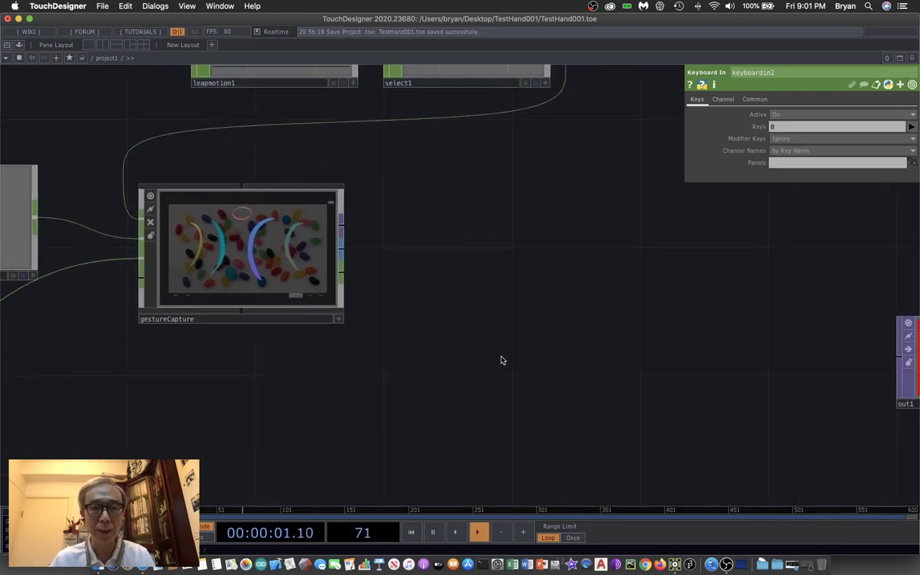
# Append a Null, null1, to the right of gestureCapture
pyautogui.rightClick(344, 254)
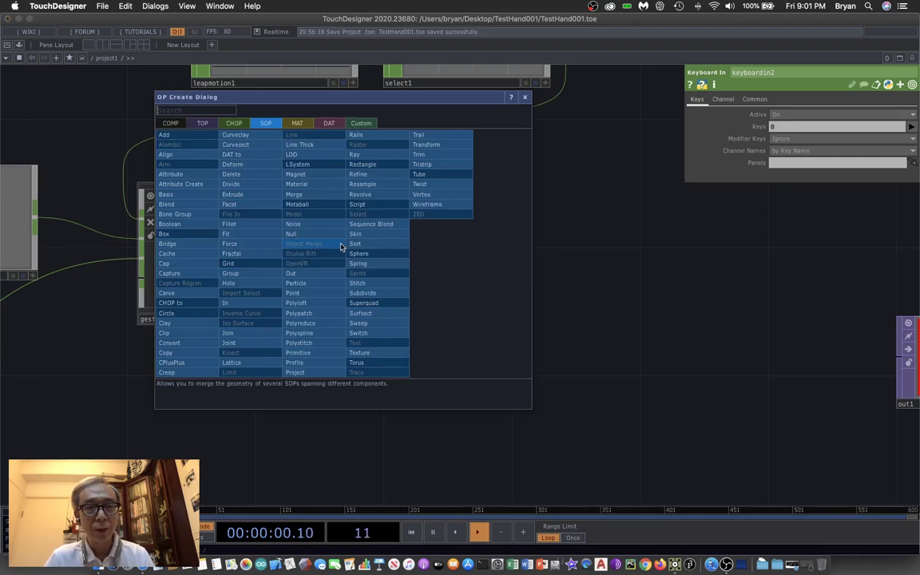
pyautogui.click(336, 237)
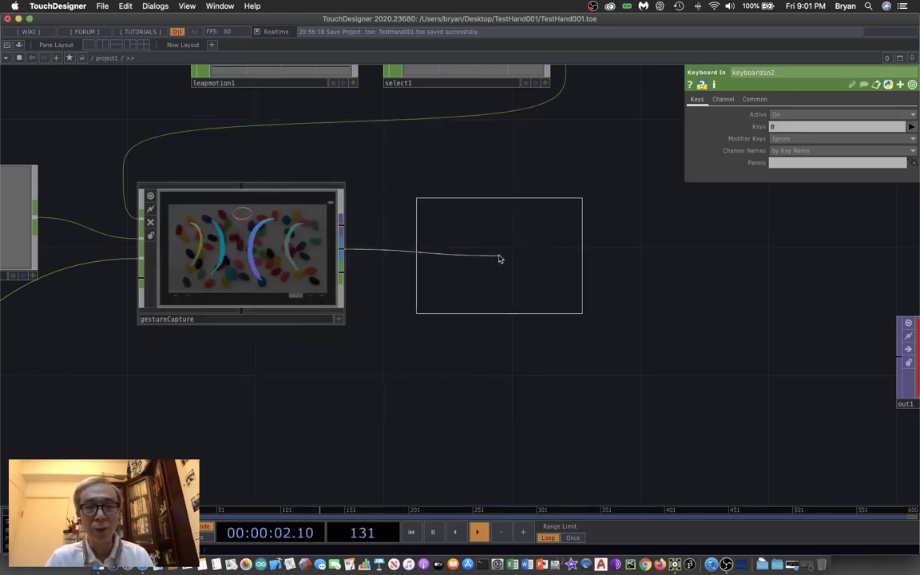
pyautogui.click(496, 250)
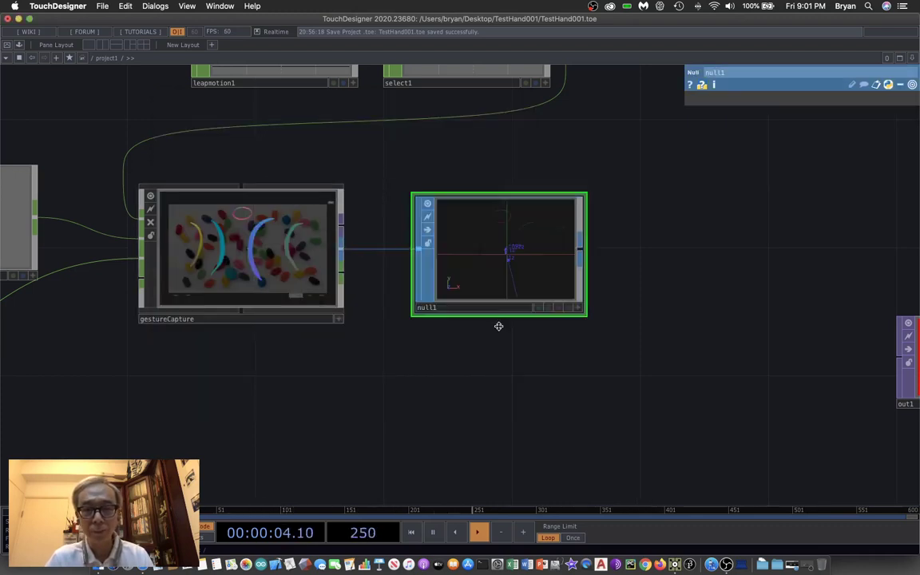
pyautogui.moveTo(517, 399); pyautogui.dragTo(542, 413)
pyautogui.hscroll(-5, 543, 412)
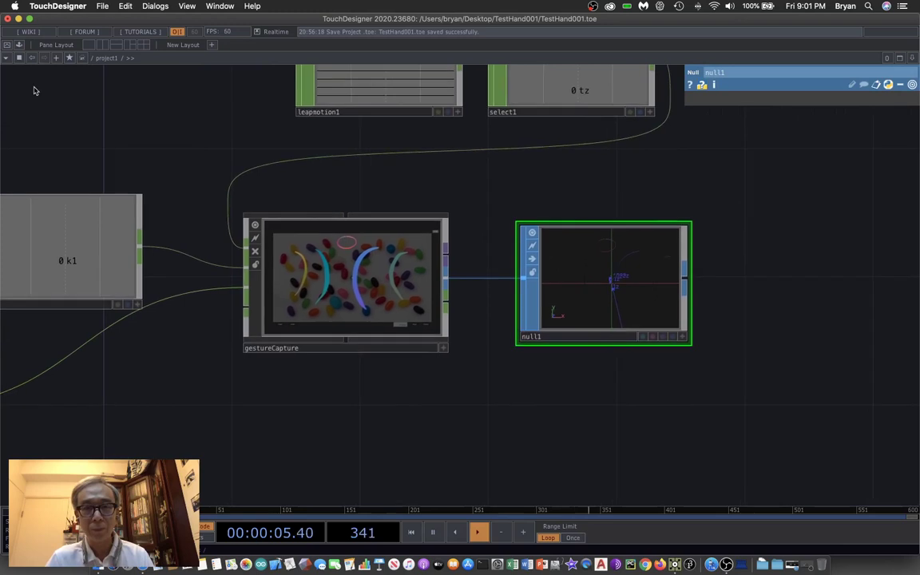
# Save the project as TestHand001.1.toe and widen the network view
pyautogui.click(103, 6)
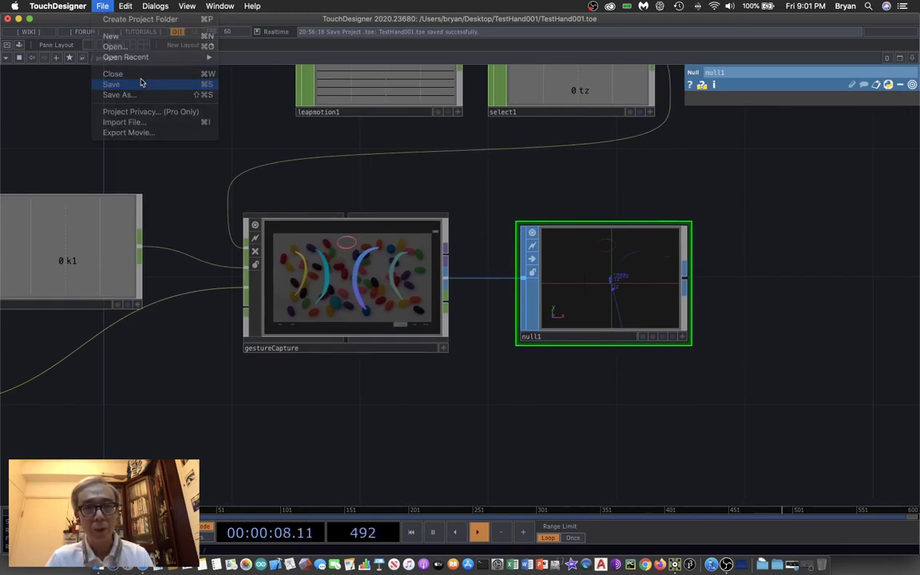
pyautogui.click(140, 83)
pyautogui.moveTo(826, 170); pyautogui.dragTo(859, 228)
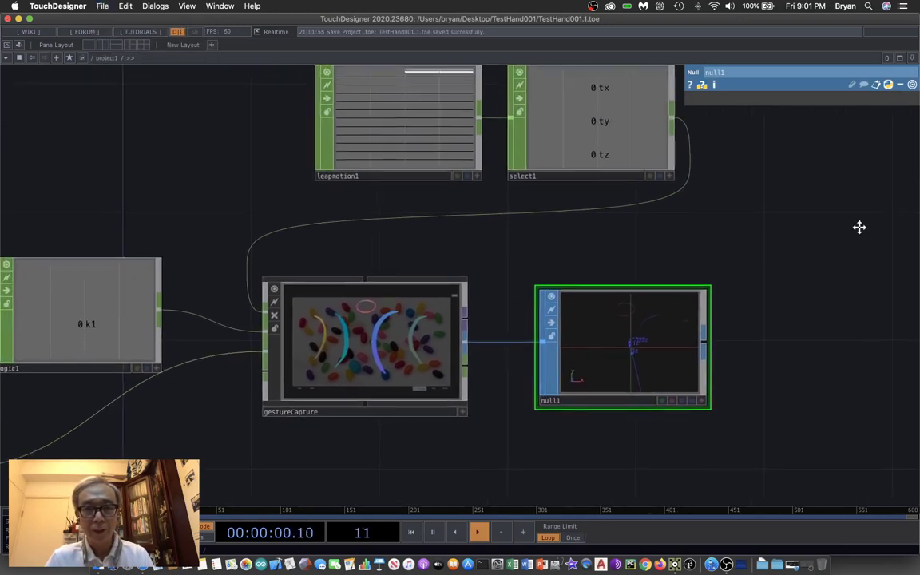
pyautogui.scroll(-2, 858, 227)
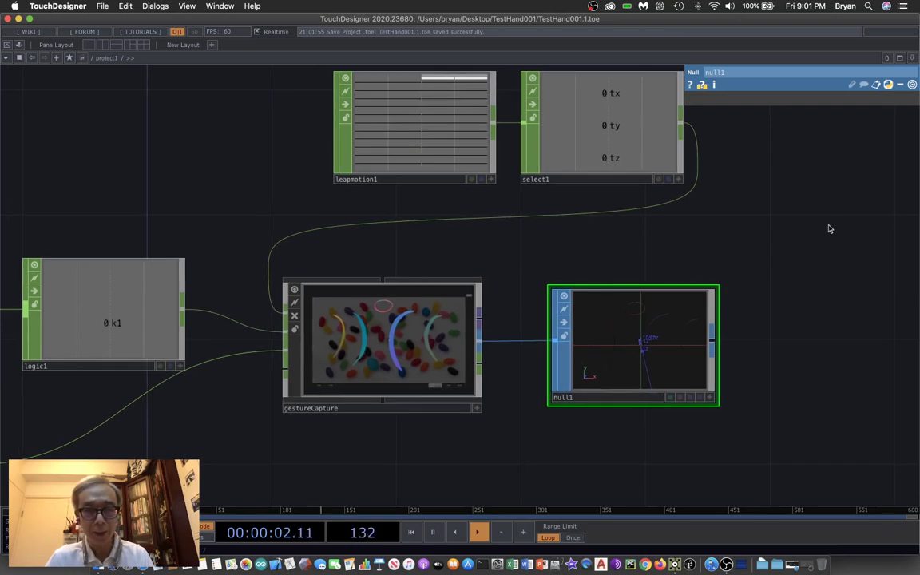
pyautogui.moveTo(828, 235); pyautogui.dragTo(849, 215)
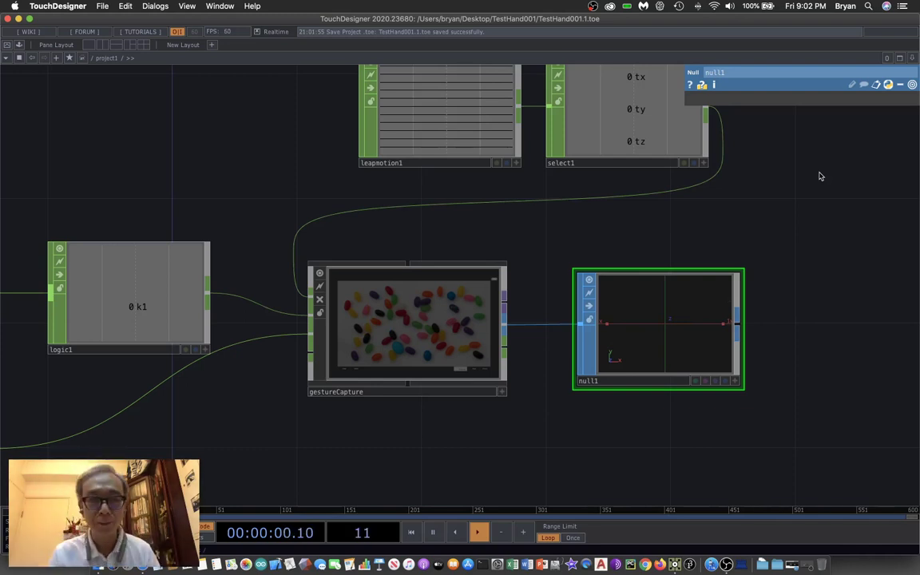
# Move out1 further right and add a Geometry component, geo1, below the network
pyautogui.press('h')
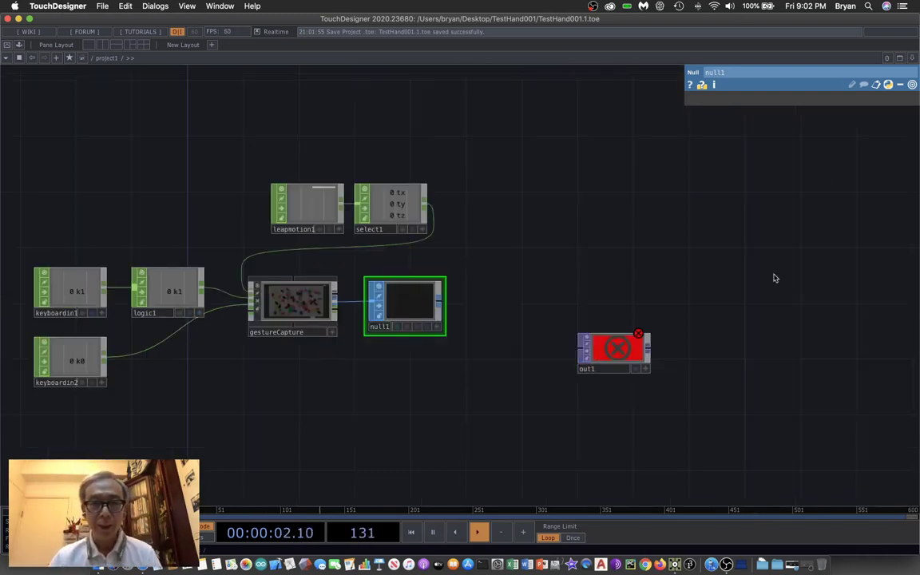
pyautogui.scroll(-5, 639, 435)
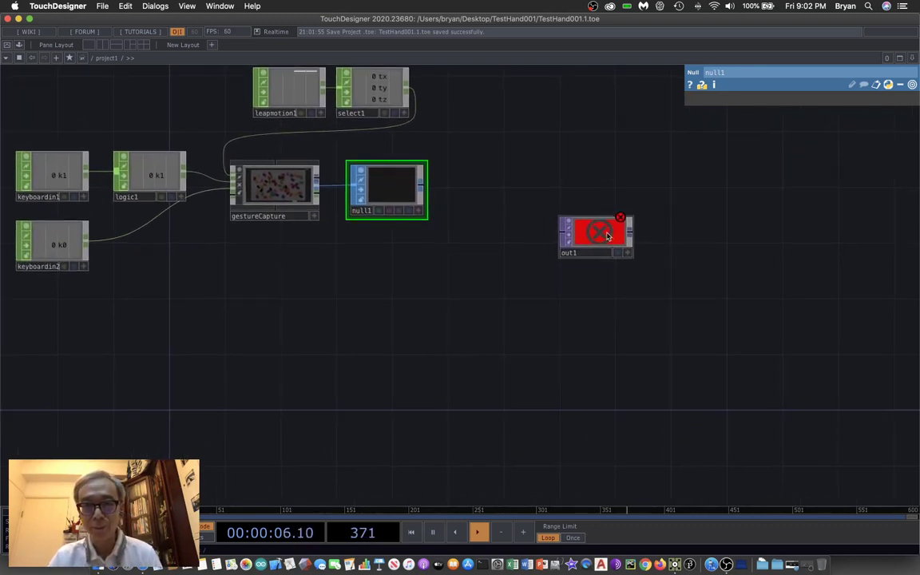
pyautogui.moveTo(599, 233); pyautogui.dragTo(794, 303)
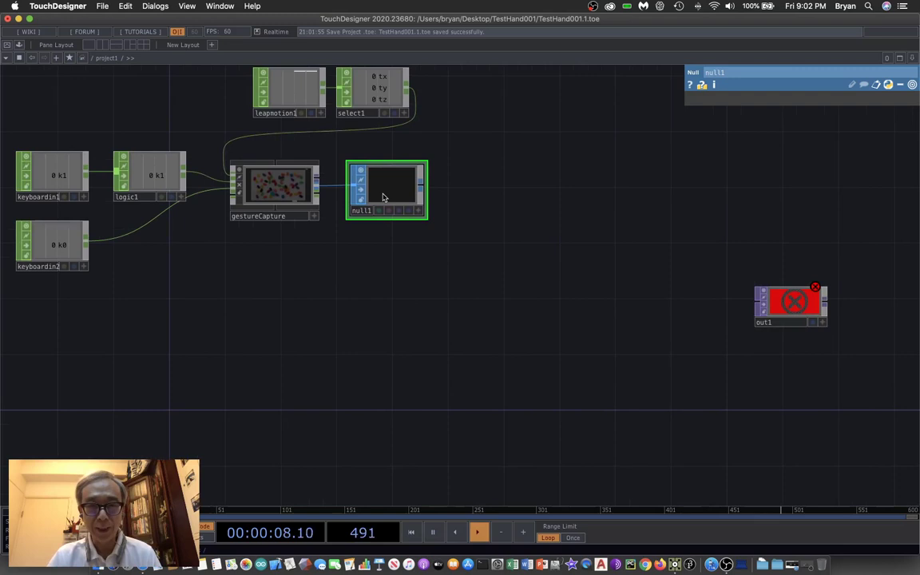
pyautogui.press('Tab')
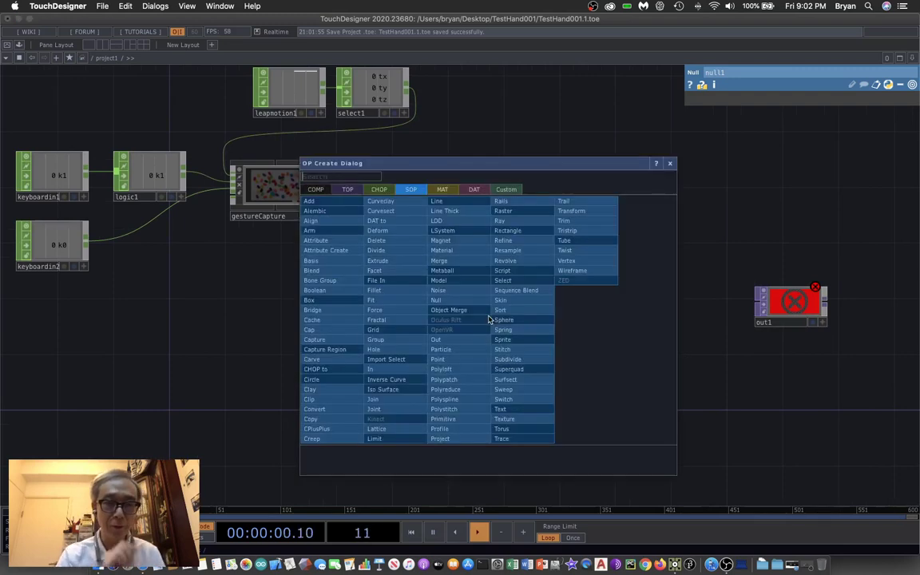
pyautogui.moveTo(483, 168); pyautogui.dragTo(682, 111)
pyautogui.click(515, 133)
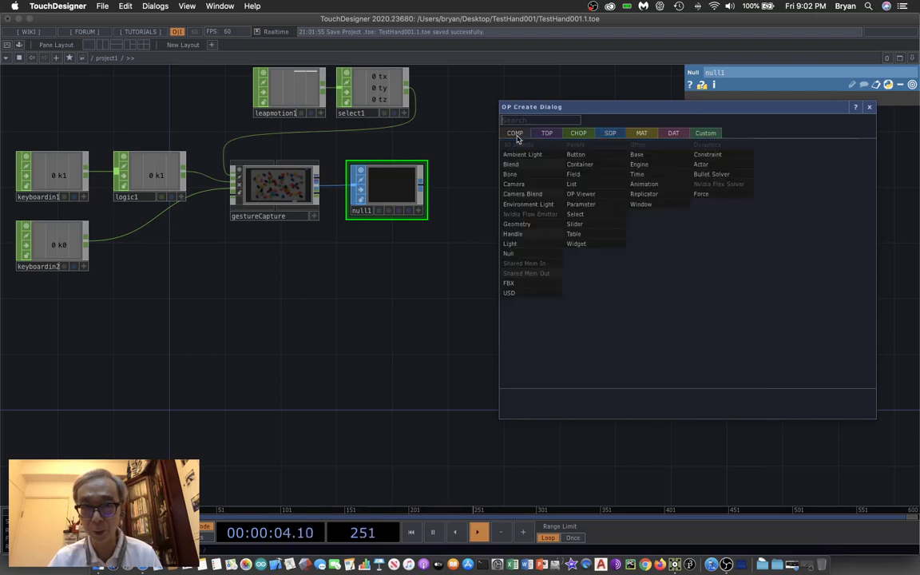
pyautogui.click(533, 224)
pyautogui.click(271, 329)
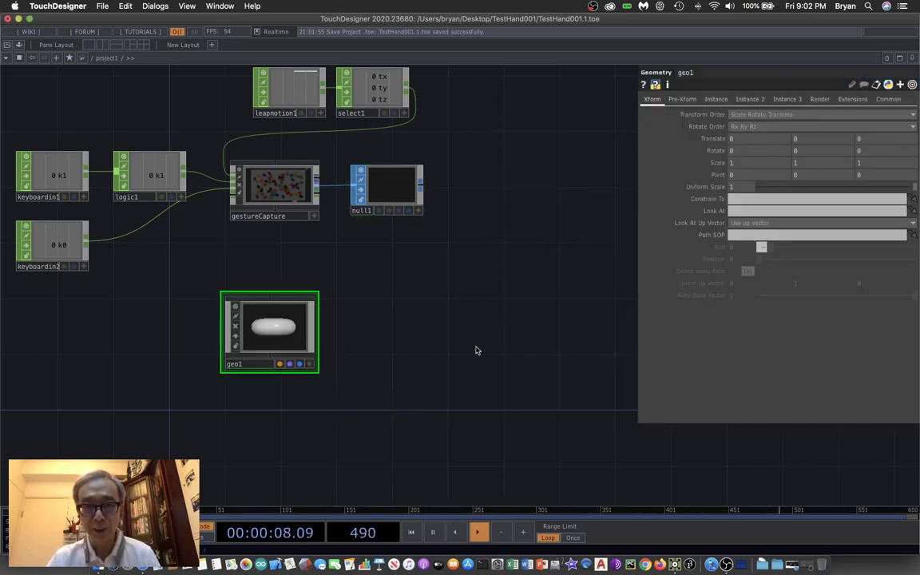
# Add light1 and cam1 in a row to the right of geo1
pyautogui.press('Tab')
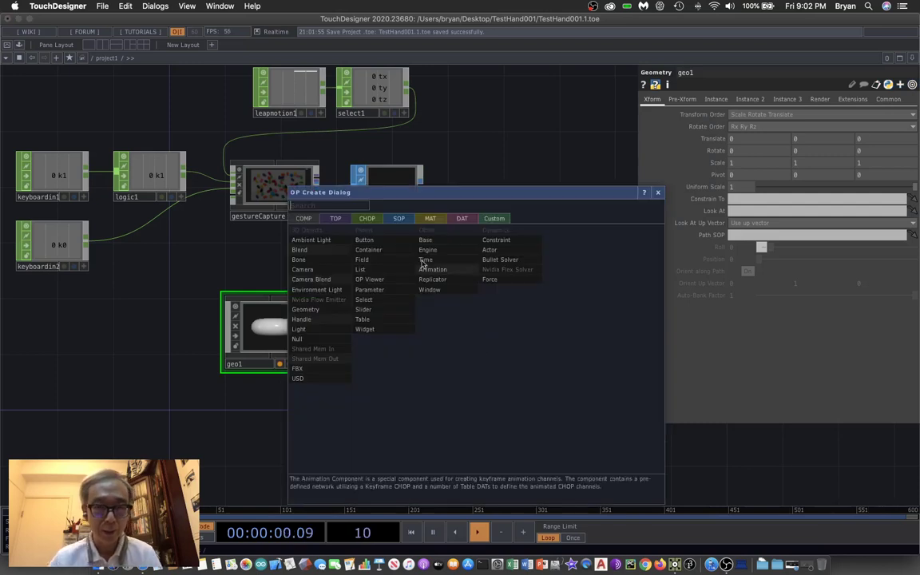
pyautogui.click(328, 332)
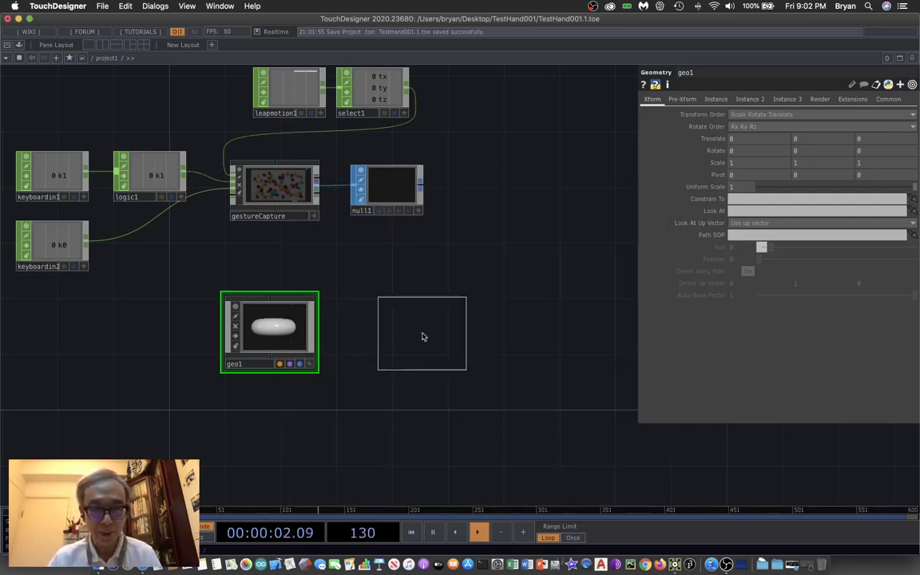
pyautogui.click(392, 336)
pyautogui.press('Tab')
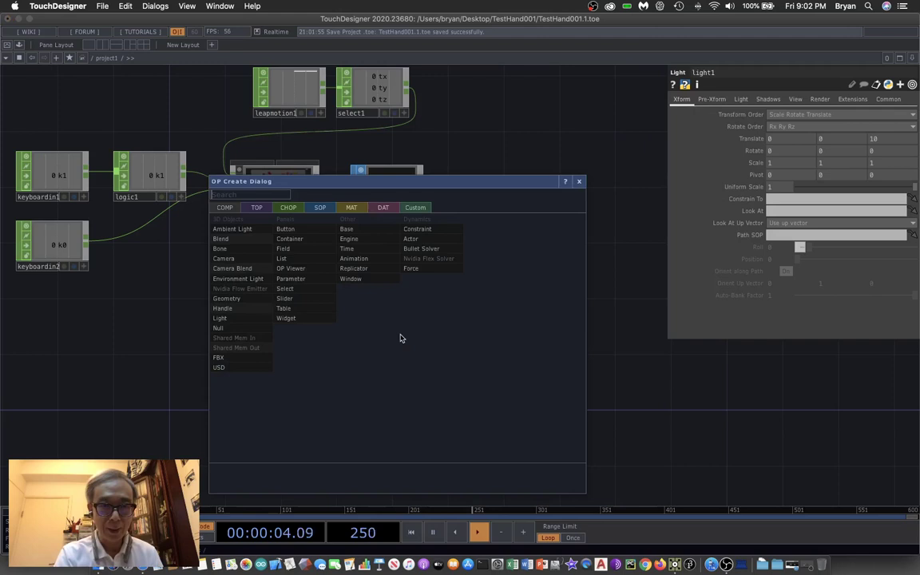
pyautogui.click(220, 238)
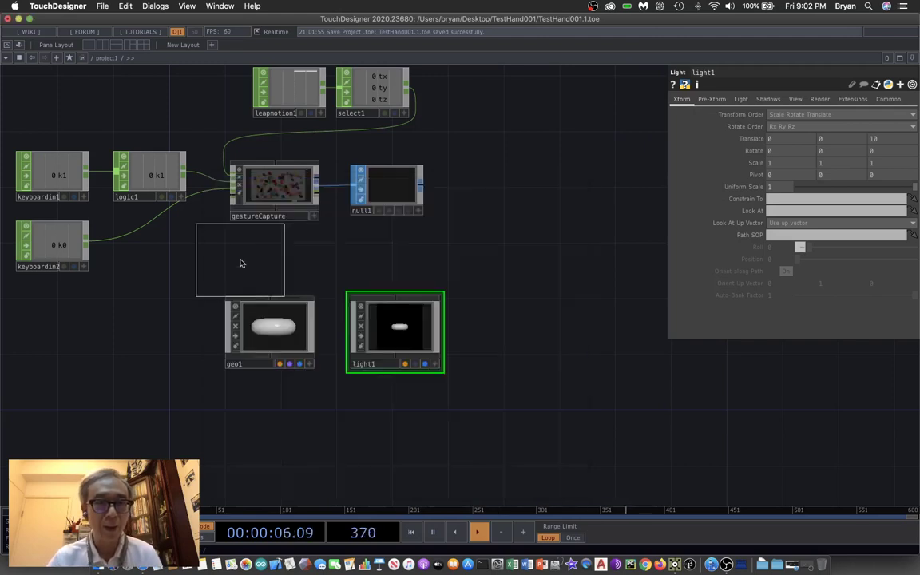
pyautogui.click(523, 342)
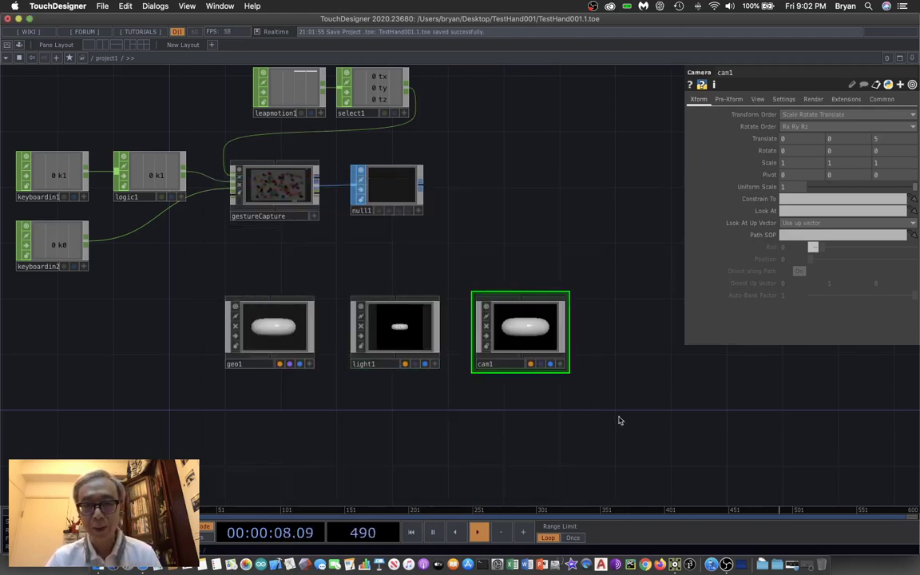
pyautogui.moveTo(608, 397); pyautogui.dragTo(483, 348)
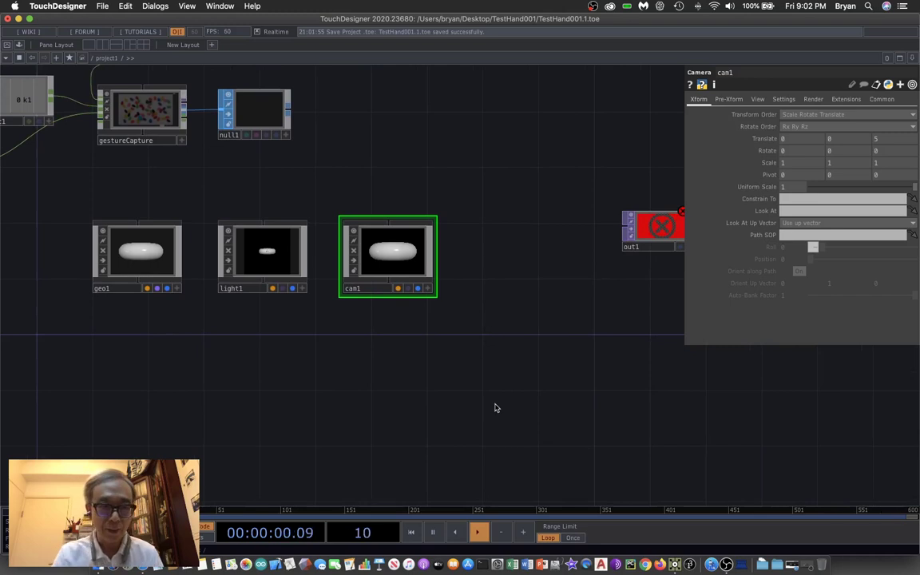
pyautogui.press('Tab')
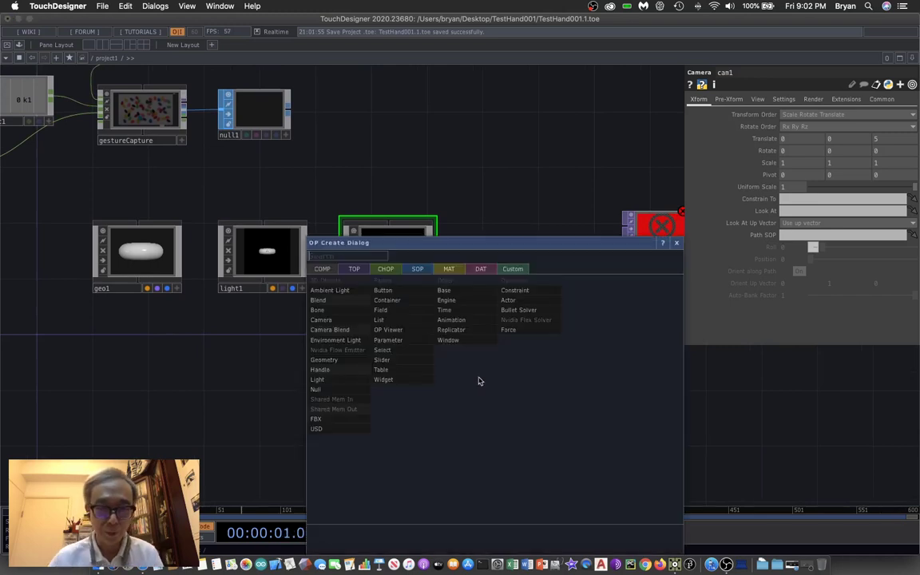
# Place a Render TOP, render1, under geo1, light1 and cam1, and wire it into out1
pyautogui.click(354, 268)
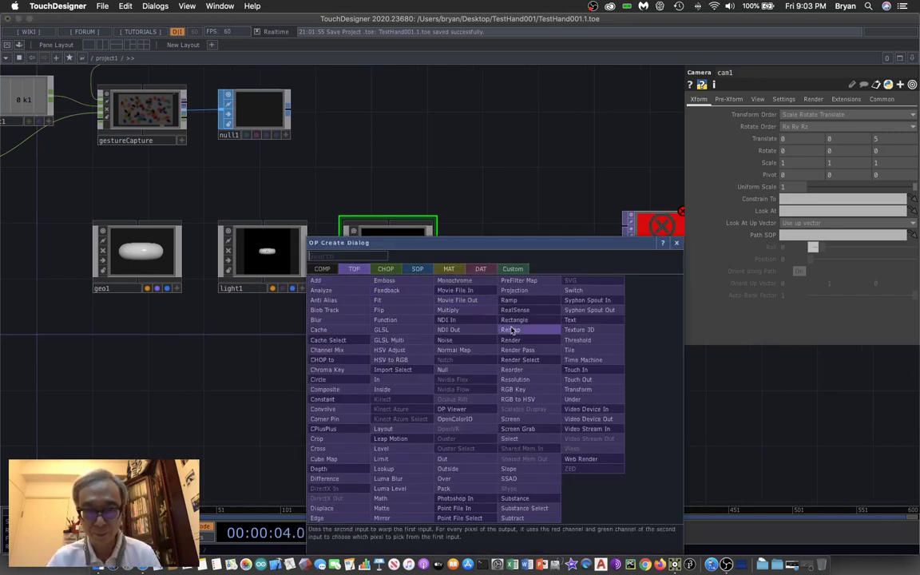
pyautogui.click(510, 349)
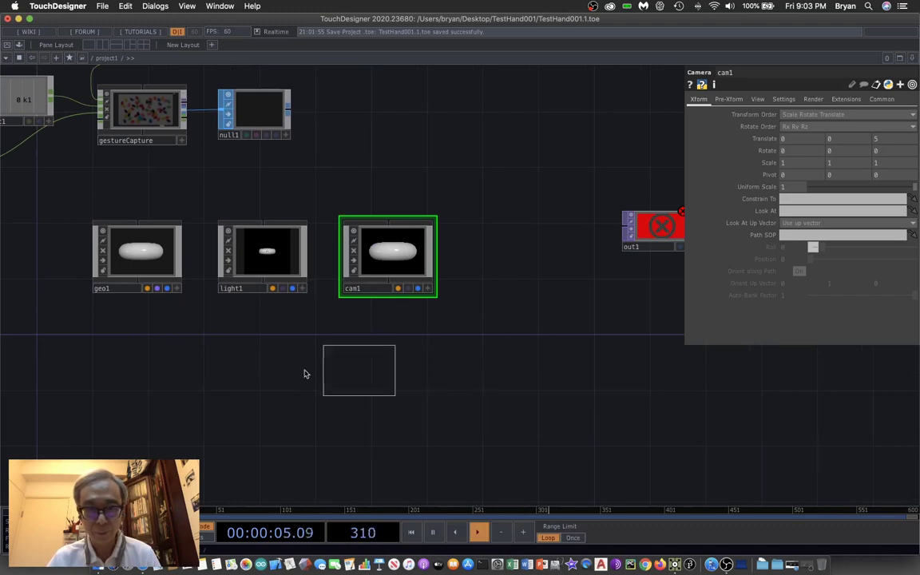
pyautogui.click(263, 371)
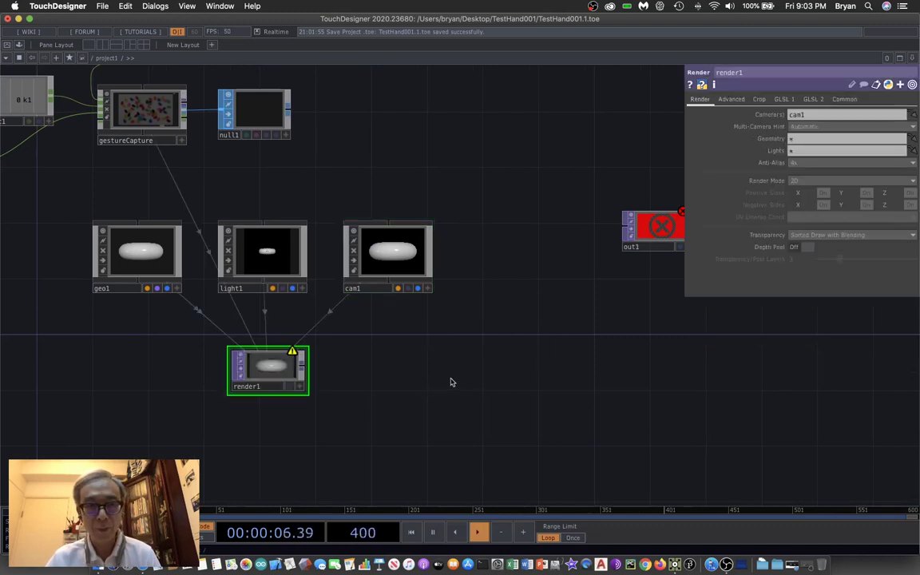
pyautogui.click(302, 366)
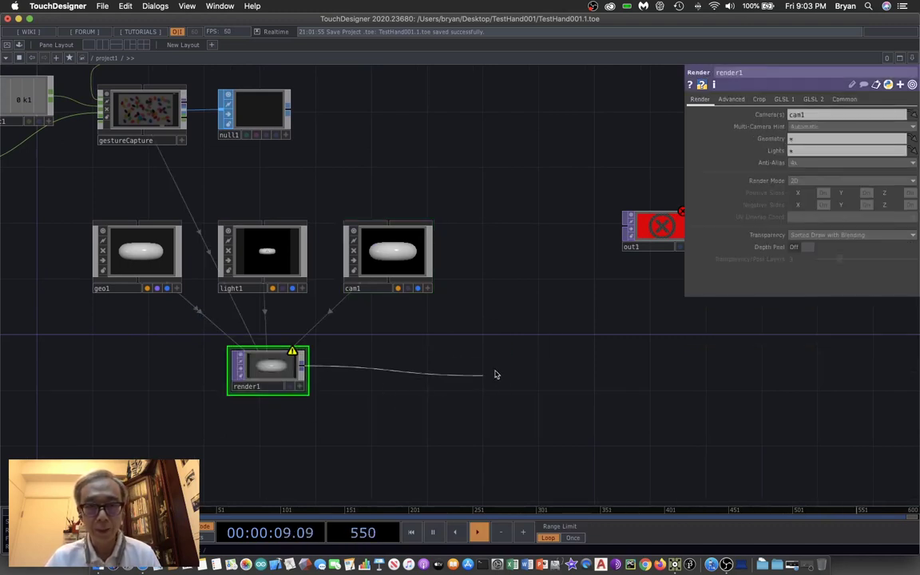
pyautogui.click(628, 227)
pyautogui.moveTo(632, 415); pyautogui.dragTo(551, 387, button='middle')
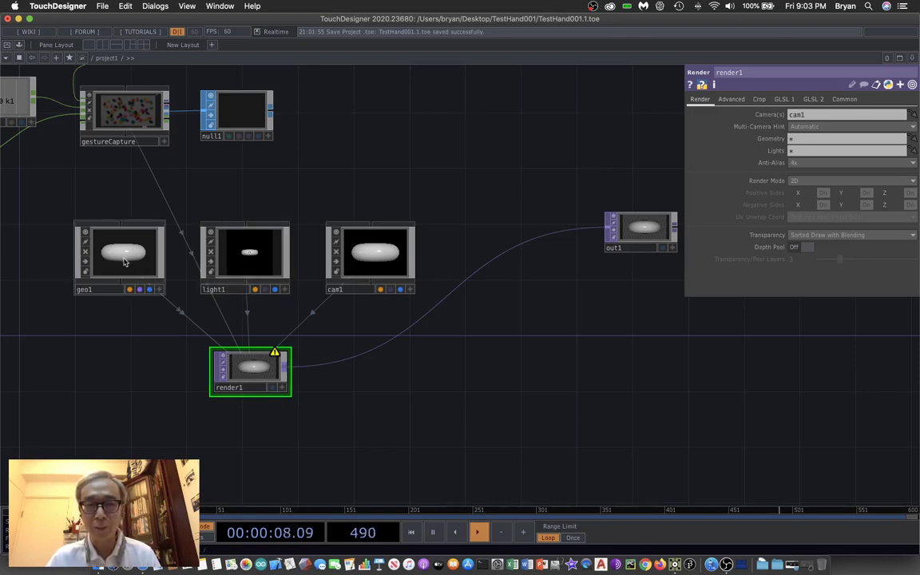
# Replace render1's Geometry wildcard with geo1 and close its parameters
pyautogui.click(787, 139)
pyautogui.write('geo1')
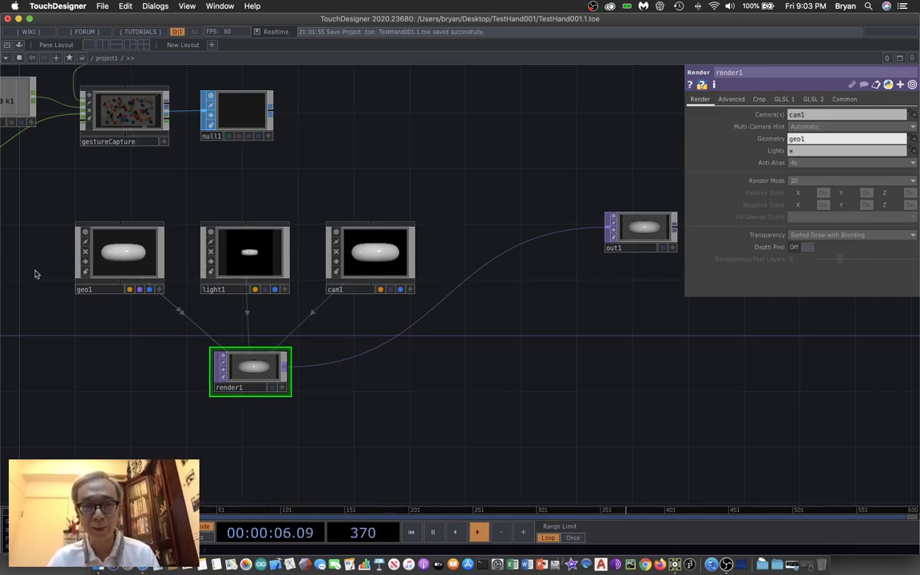
pyautogui.moveTo(97, 379); pyautogui.dragTo(294, 391)
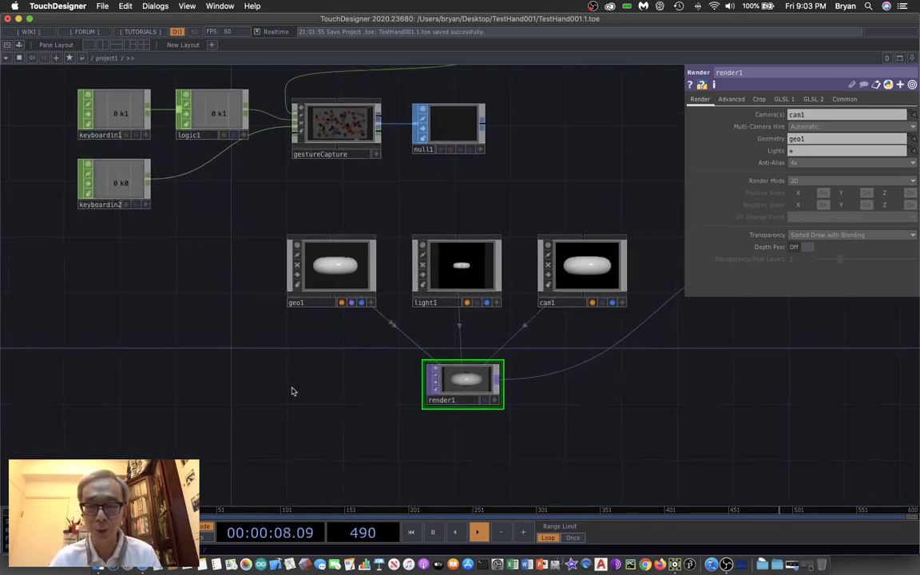
pyautogui.press('p')
pyautogui.moveTo(207, 412); pyautogui.dragTo(346, 418)
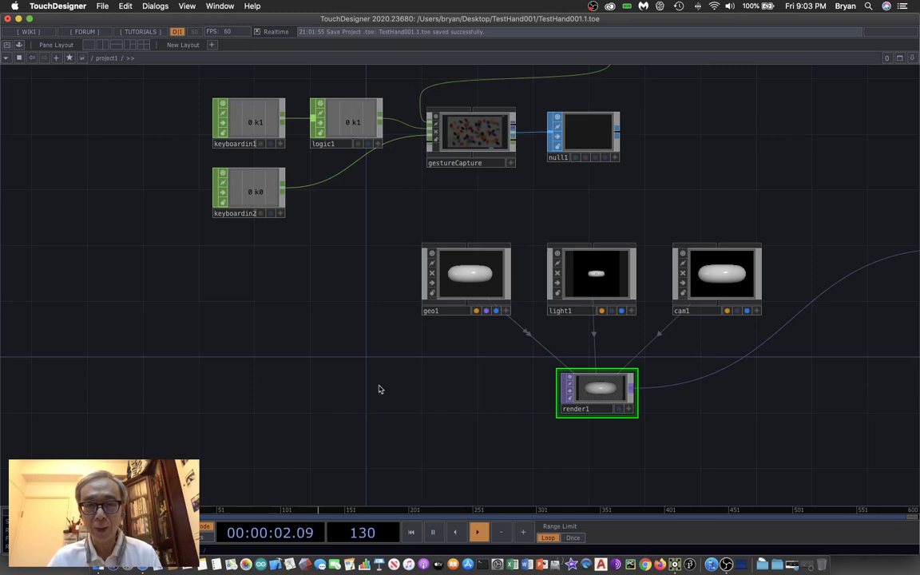
# Inside geo1, delete torus1 and add an In SOP, in1, with its display flag on
pyautogui.click(471, 272)
pyautogui.press('i')
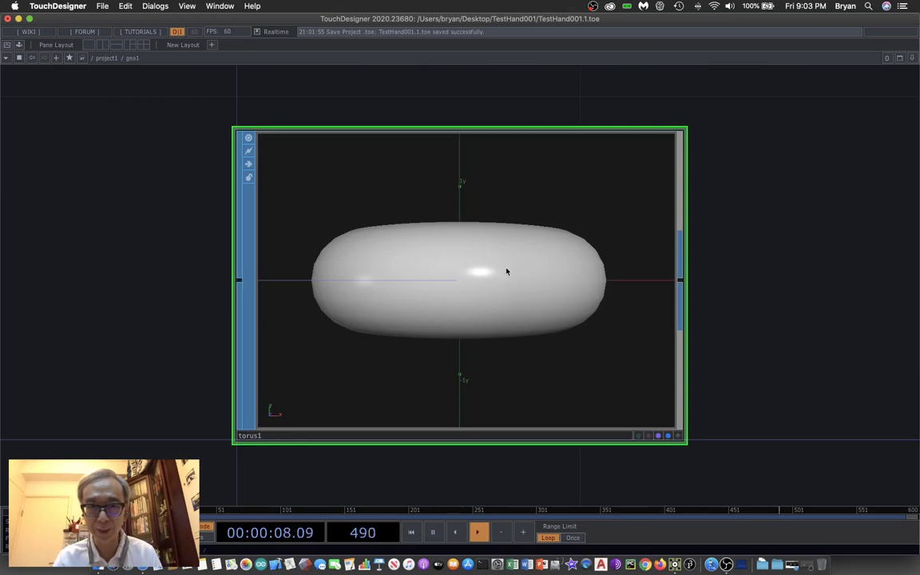
pyautogui.press('Delete')
pyautogui.press('Tab')
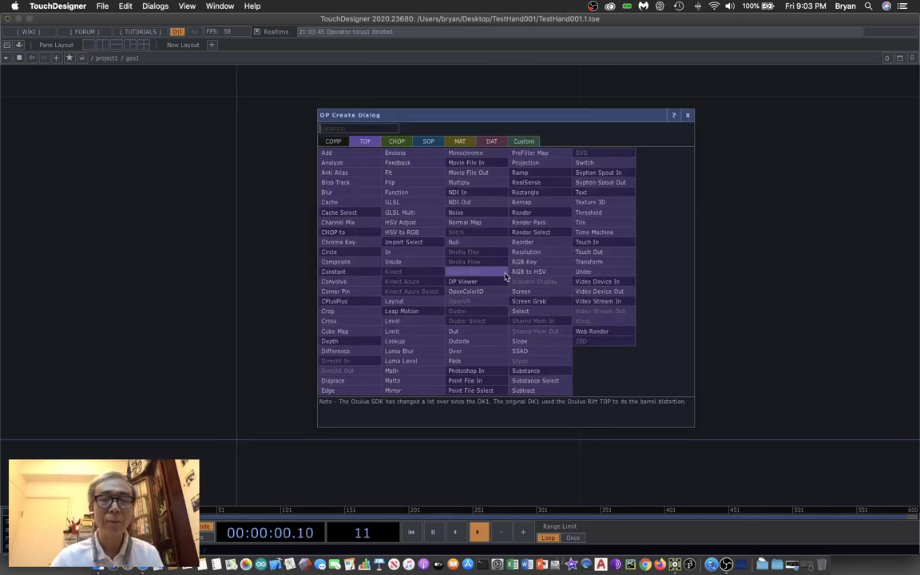
pyautogui.click(429, 141)
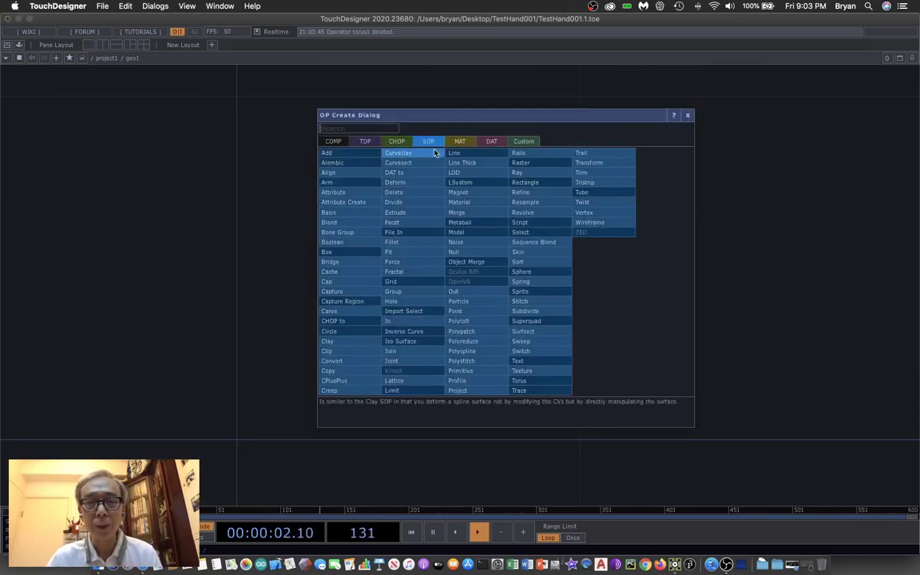
pyautogui.click(408, 321)
pyautogui.click(457, 285)
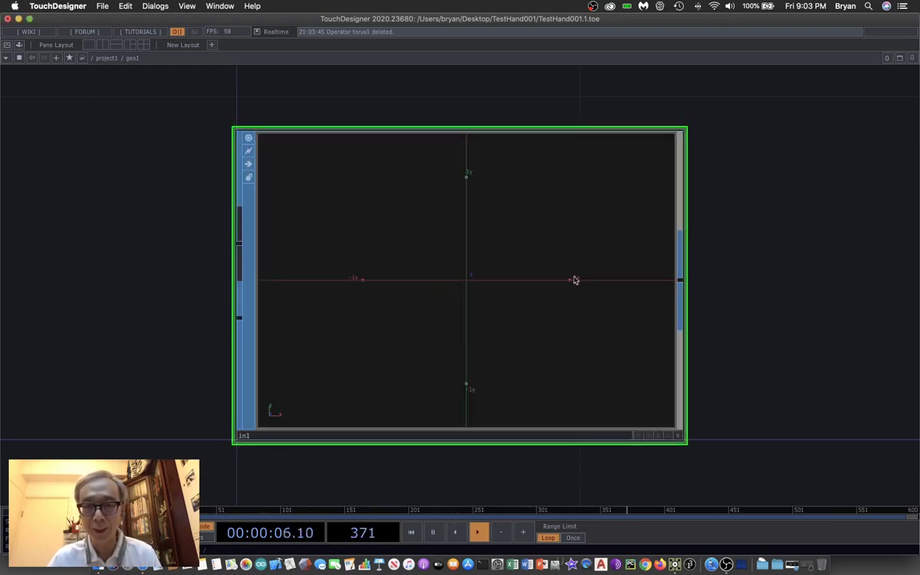
pyautogui.click(657, 435)
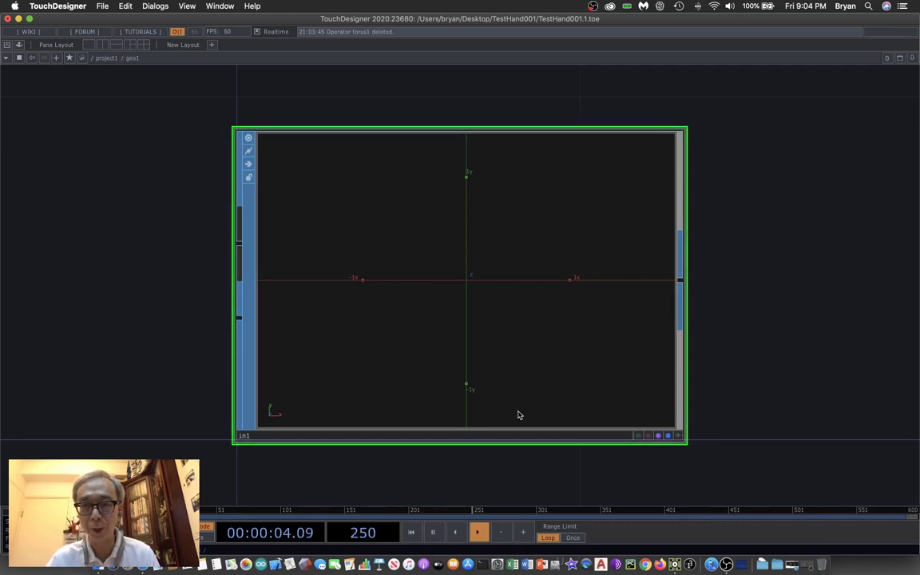
# Back in project1, move geo1, light1, cam1 and render1 together to the right and down
pyautogui.click(104, 57)
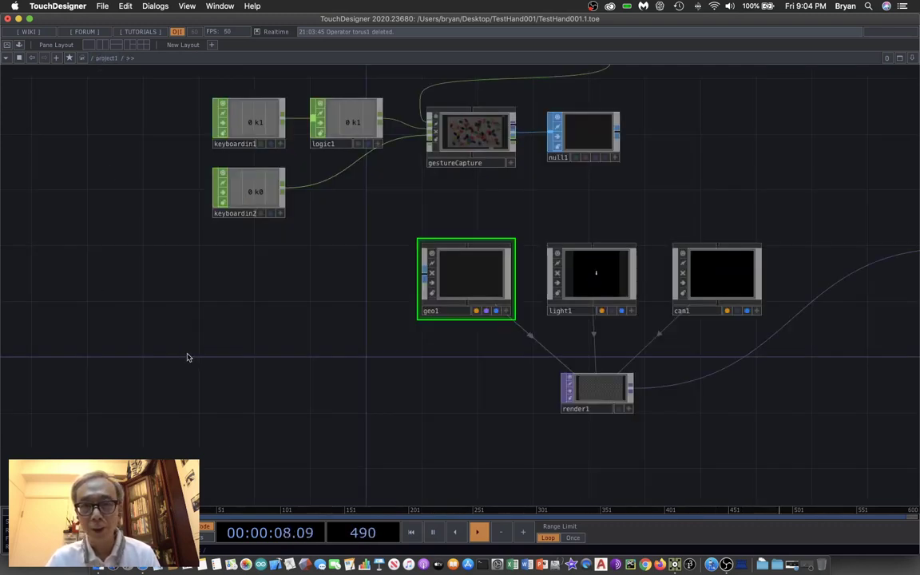
pyautogui.moveTo(316, 320); pyautogui.dragTo(148, 329)
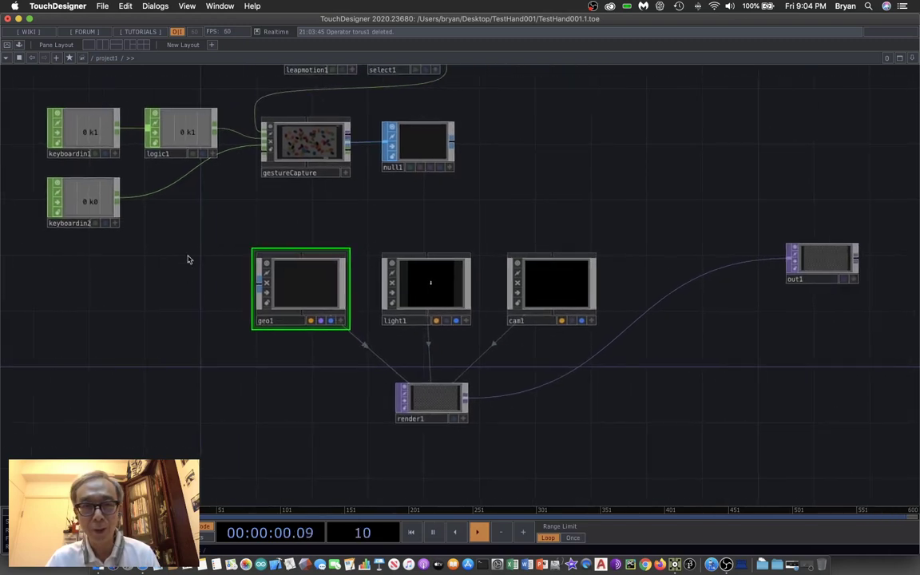
pyautogui.moveTo(209, 242); pyautogui.dragTo(630, 435, button='right')
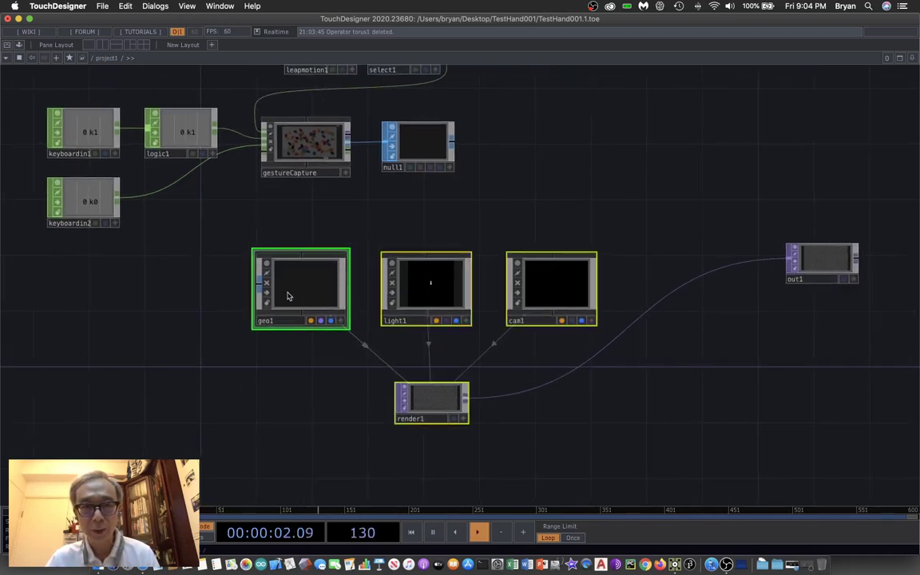
pyautogui.moveTo(261, 267); pyautogui.dragTo(386, 280)
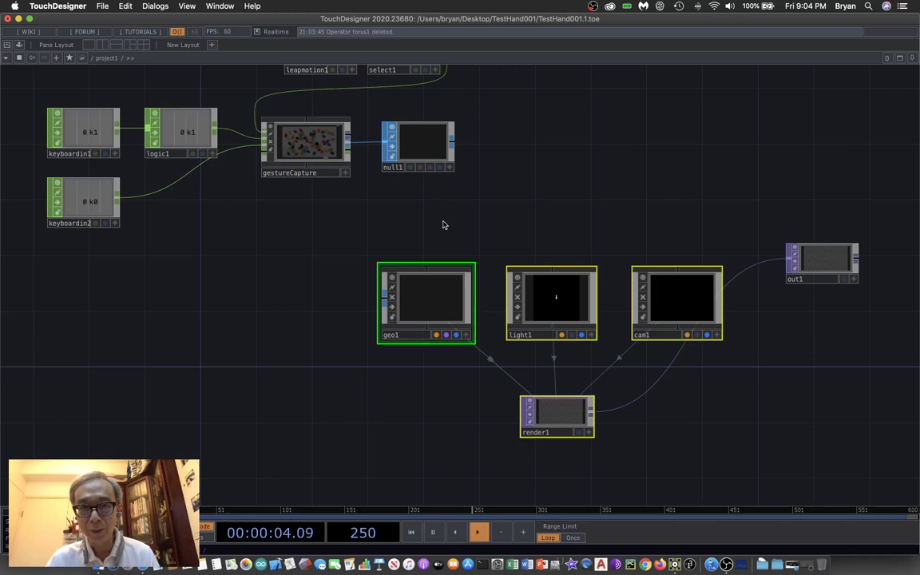
# Connect null1's output into geo1's input
pyautogui.click(443, 219)
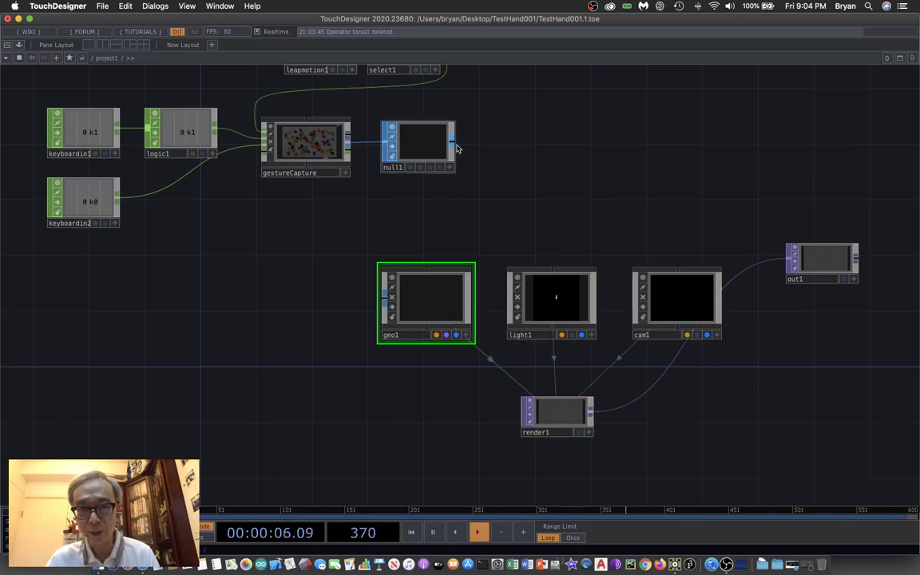
pyautogui.click(452, 144)
pyautogui.click(384, 297)
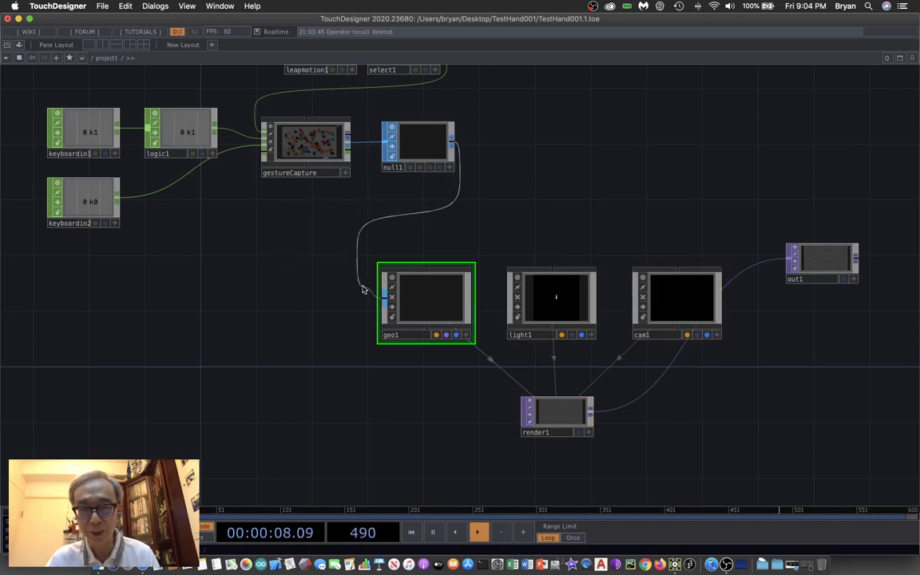
pyautogui.moveTo(519, 198); pyautogui.dragTo(482, 230)
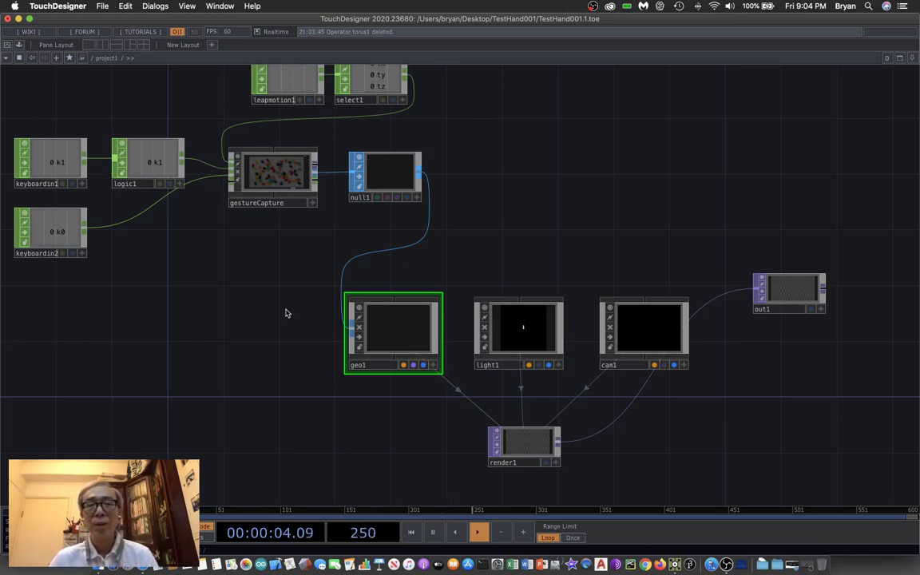
pyautogui.moveTo(601, 183); pyautogui.dragTo(517, 214)
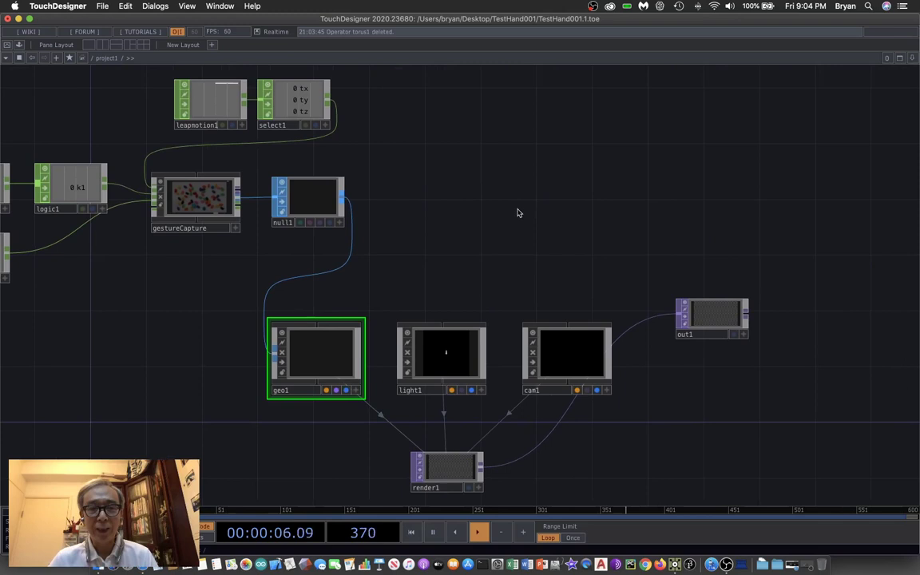
# Insert an Extrude SOP, extrude1, on the null1–geo1 wire and show its parameters
pyautogui.rightClick(342, 269)
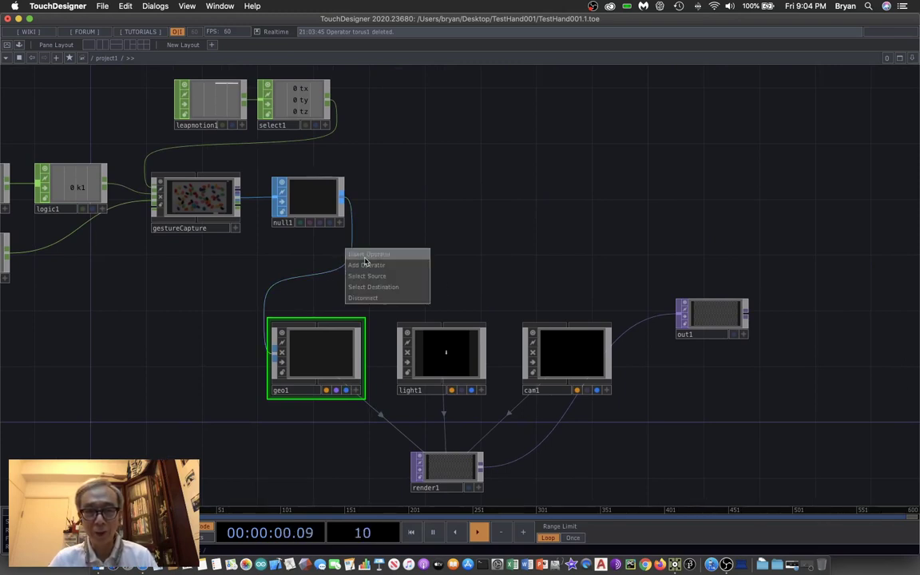
pyautogui.click(365, 262)
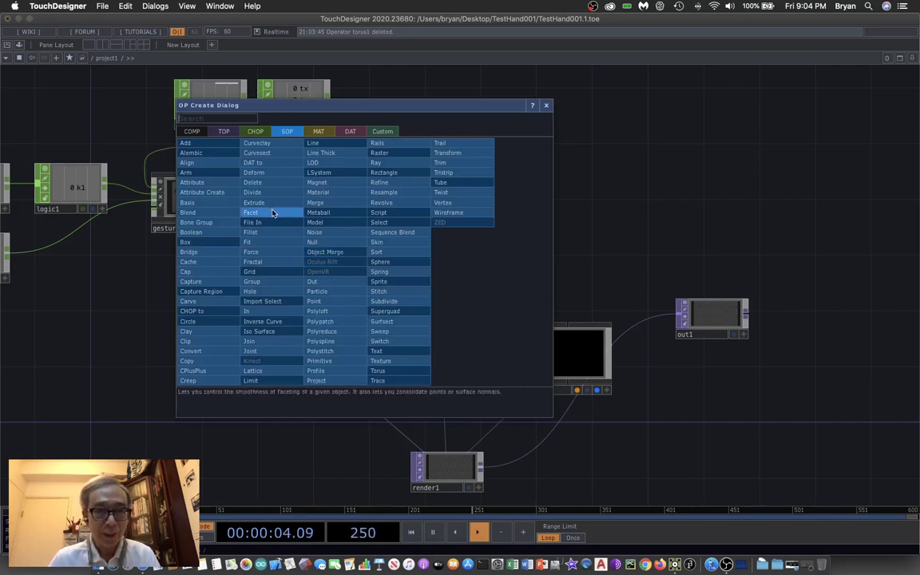
pyautogui.click(254, 195)
pyautogui.click(443, 201)
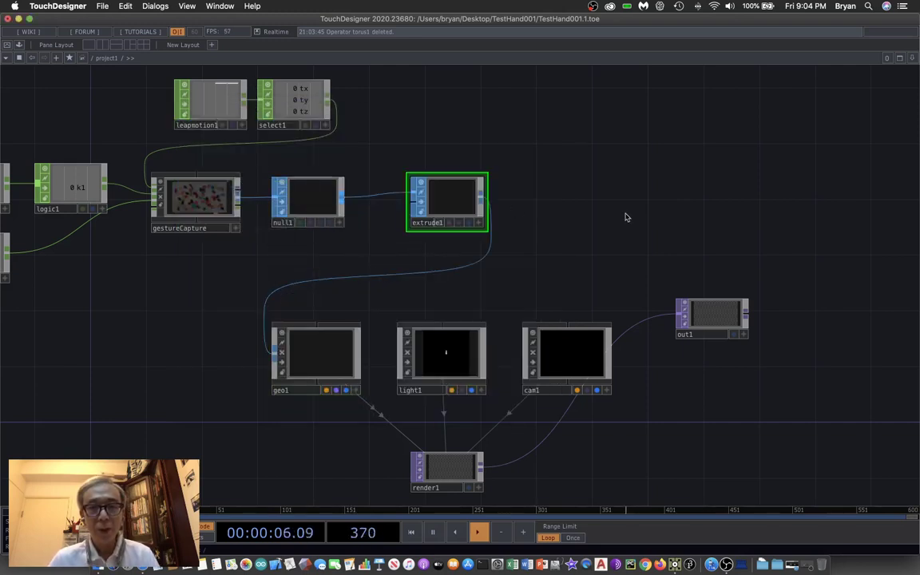
pyautogui.moveTo(640, 230); pyautogui.dragTo(583, 249)
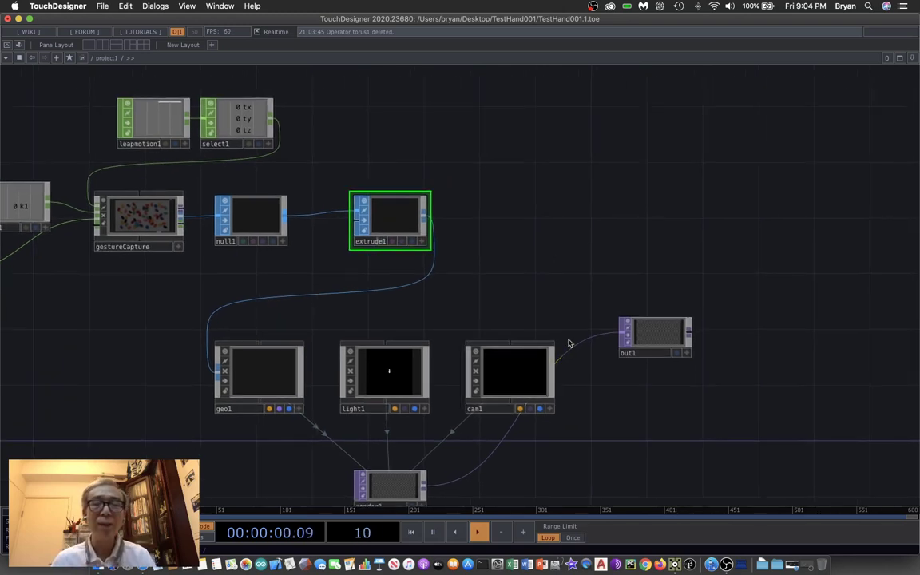
pyautogui.press('p')
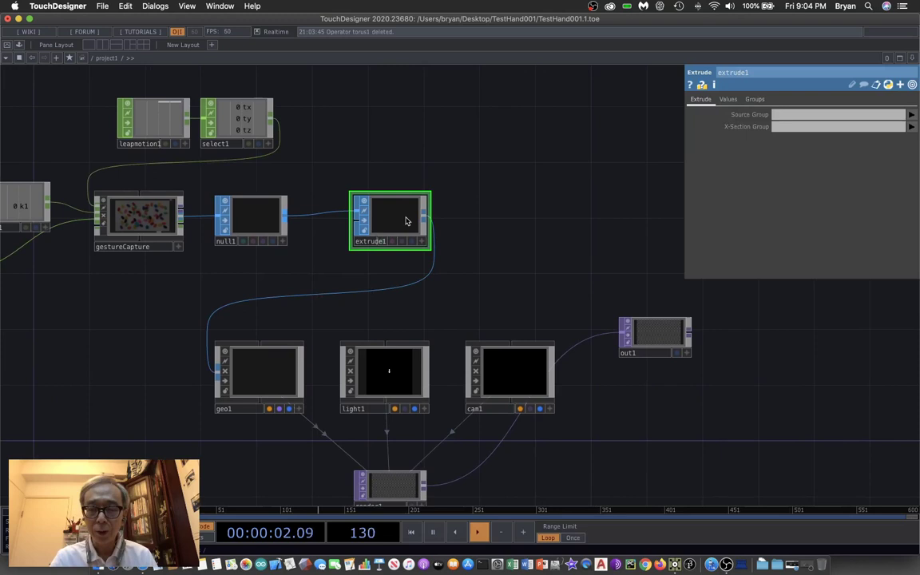
# Show extrude1's Values settings: Thickness Scale 1 and Depth Scale 0.01
pyautogui.click(728, 99)
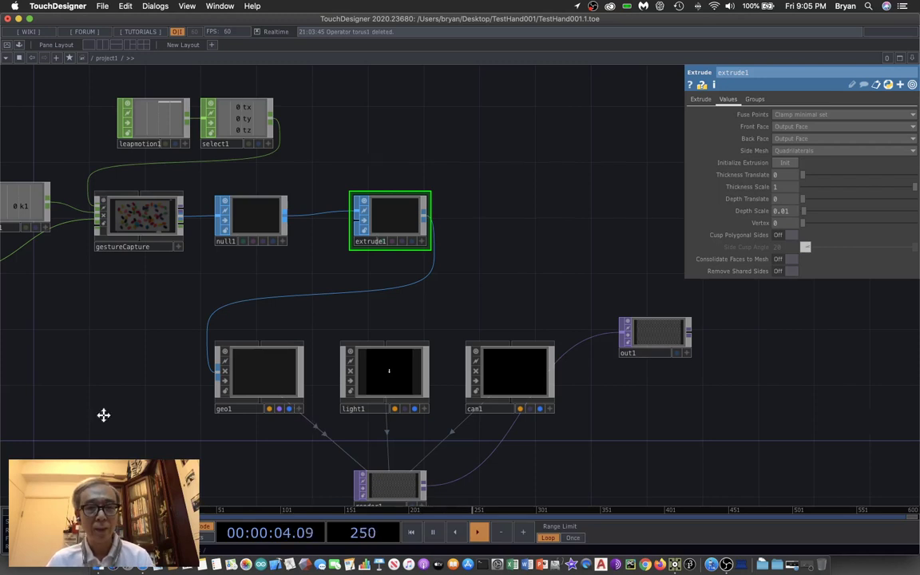
pyautogui.moveTo(92, 371); pyautogui.dragTo(226, 376)
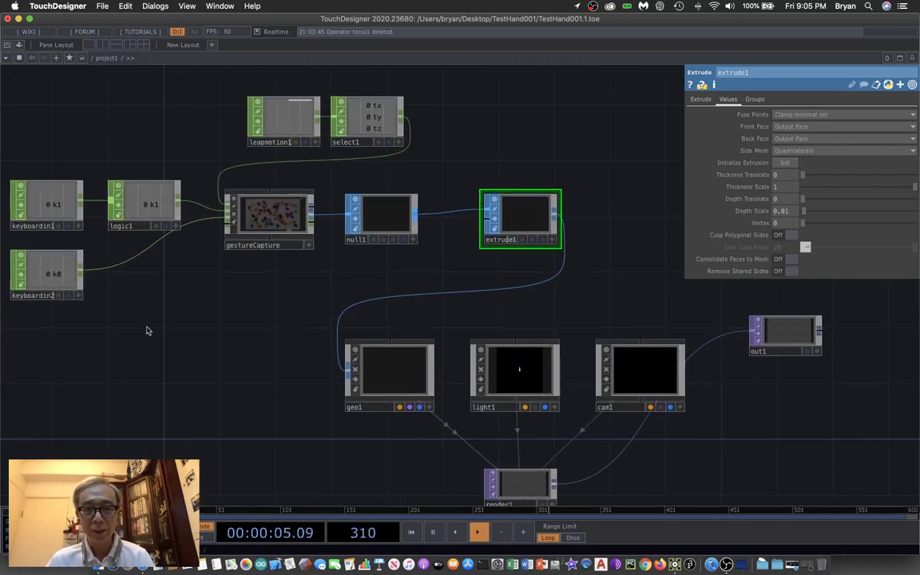
# Save the project as TestHand001.2.toe
pyautogui.click(104, 6)
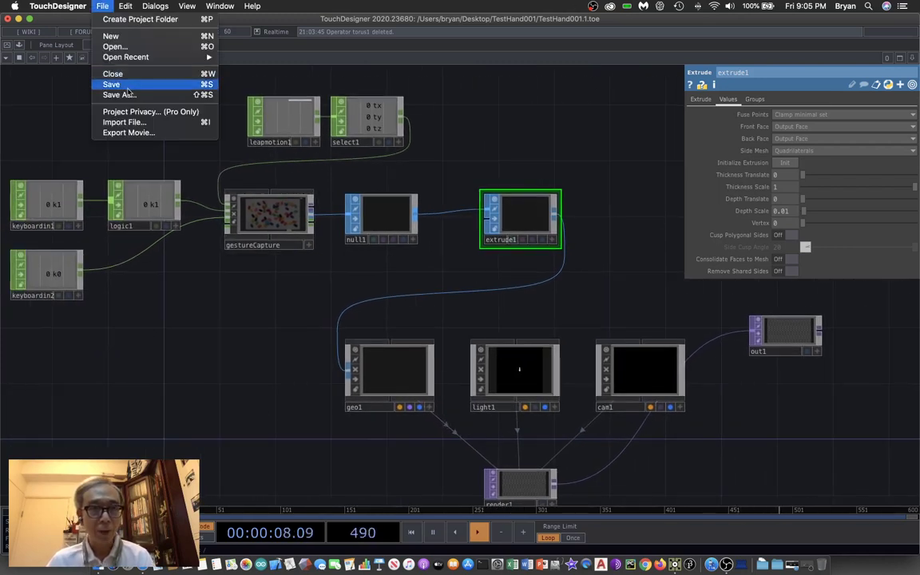
pyautogui.click(114, 81)
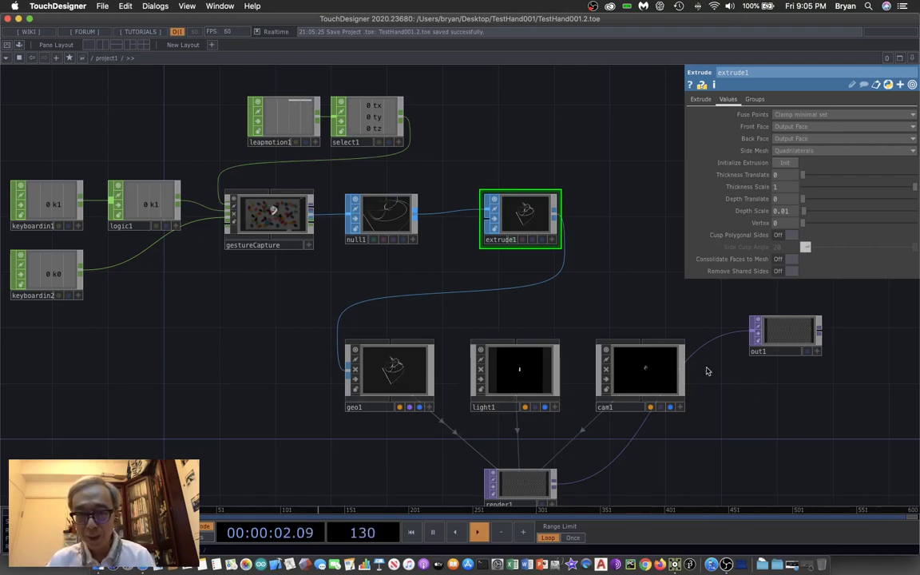
pyautogui.moveTo(662, 318); pyautogui.dragTo(554, 333)
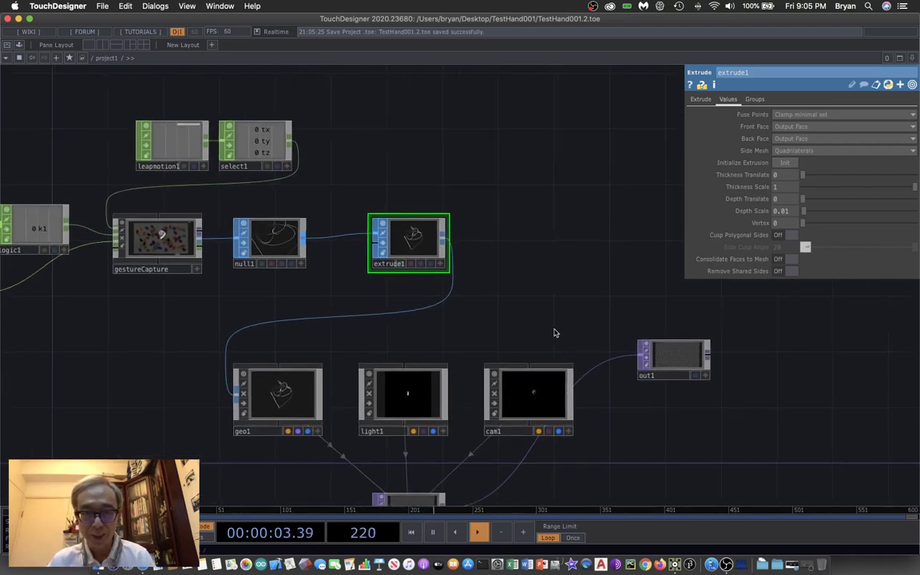
pyautogui.rightClick(406, 237)
pyautogui.click(421, 225)
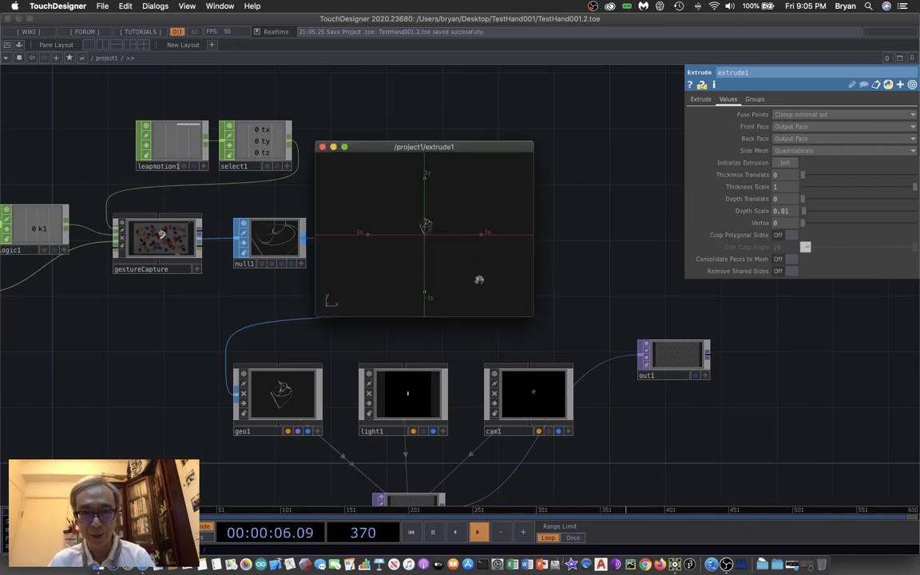
pyautogui.moveTo(533, 315); pyautogui.dragTo(684, 395)
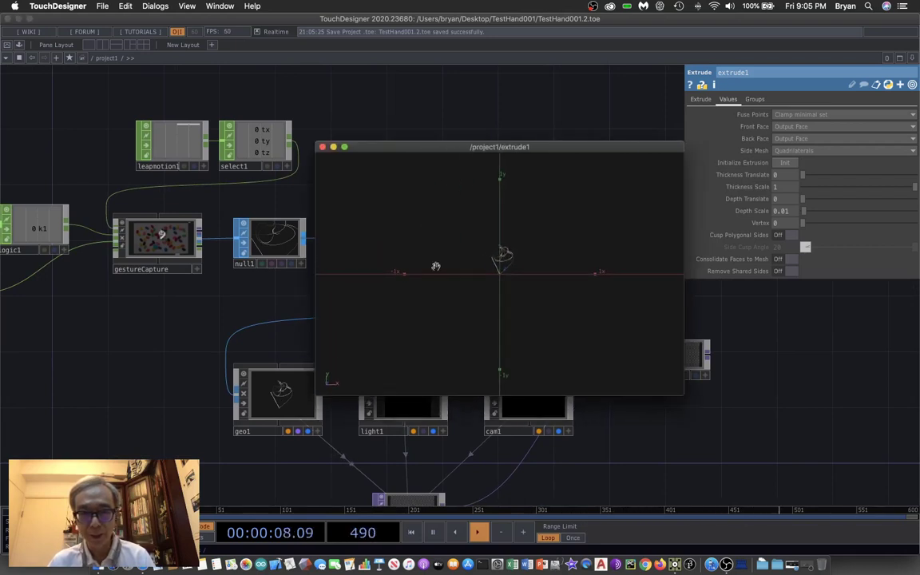
pyautogui.moveTo(434, 263)
pyautogui.mouseDown()
pyautogui.moveTo(470, 294)
pyautogui.moveTo(517, 286)
pyautogui.moveTo(544, 264)
pyautogui.moveTo(495, 304)
pyautogui.moveTo(519, 328)
pyautogui.moveTo(585, 289)
pyautogui.moveTo(596, 213)
pyautogui.moveTo(536, 306)
pyautogui.moveTo(578, 288)
pyautogui.moveTo(407, 238)
pyautogui.moveTo(437, 267)
pyautogui.moveTo(484, 248)
pyautogui.moveTo(417, 246)
pyautogui.moveTo(371, 232)
pyautogui.moveTo(407, 266)
pyautogui.moveTo(466, 266)
pyautogui.moveTo(431, 253)
pyautogui.mouseUp()
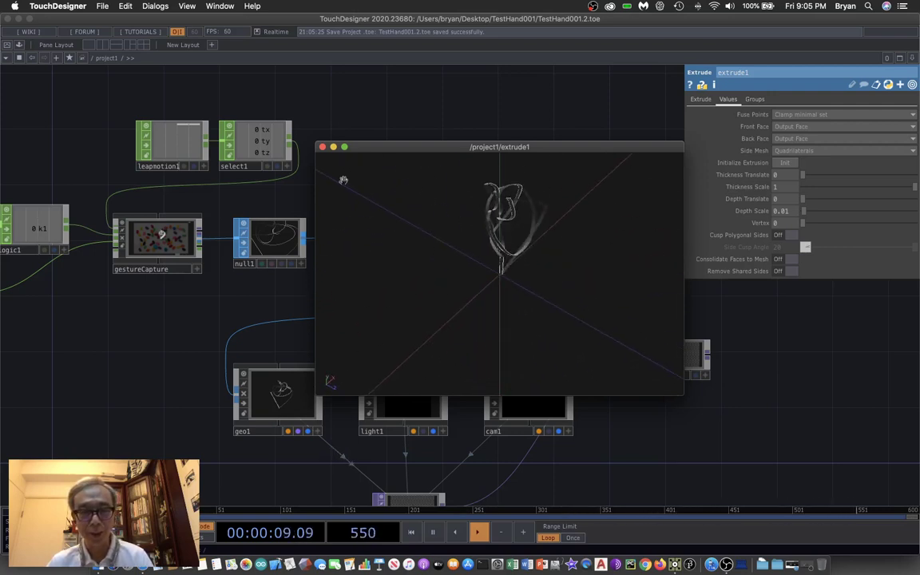
pyautogui.click(322, 147)
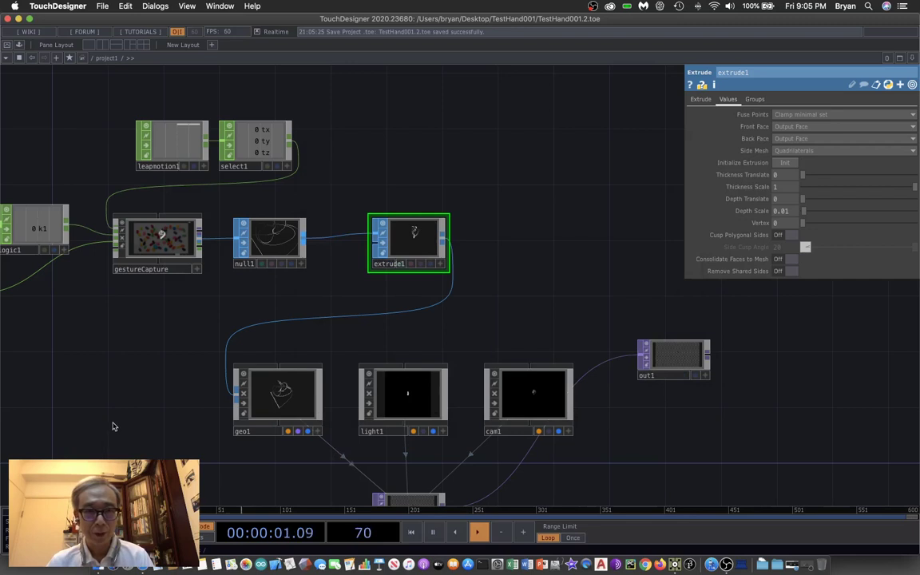
pyautogui.scroll(-10, 113, 426)
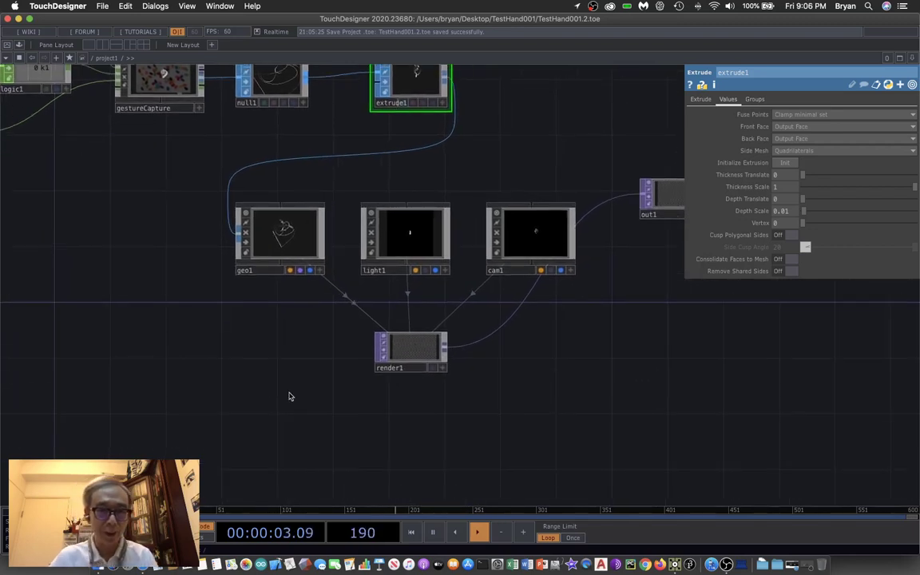
# Create a Phong material, phong1, and assign it as geo1's material
pyautogui.press('Tab')
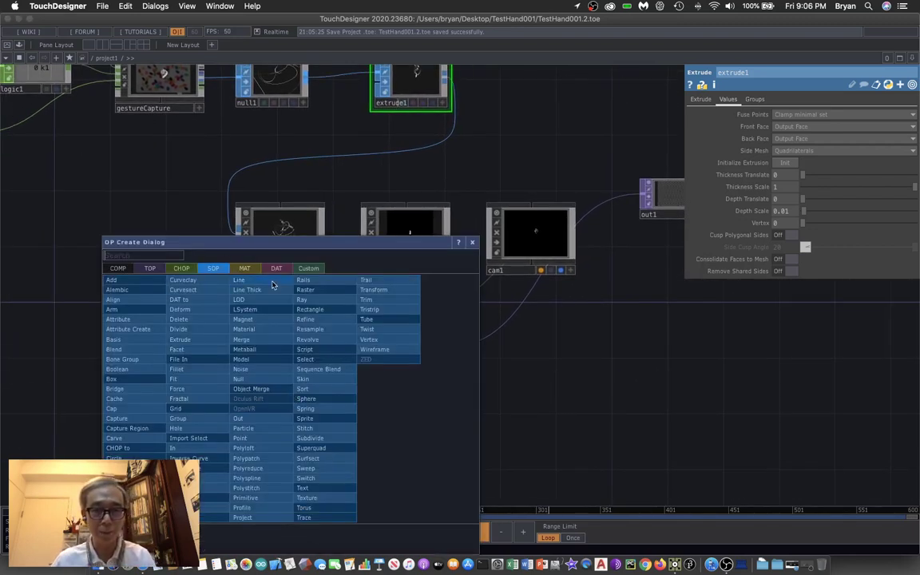
pyautogui.click(242, 269)
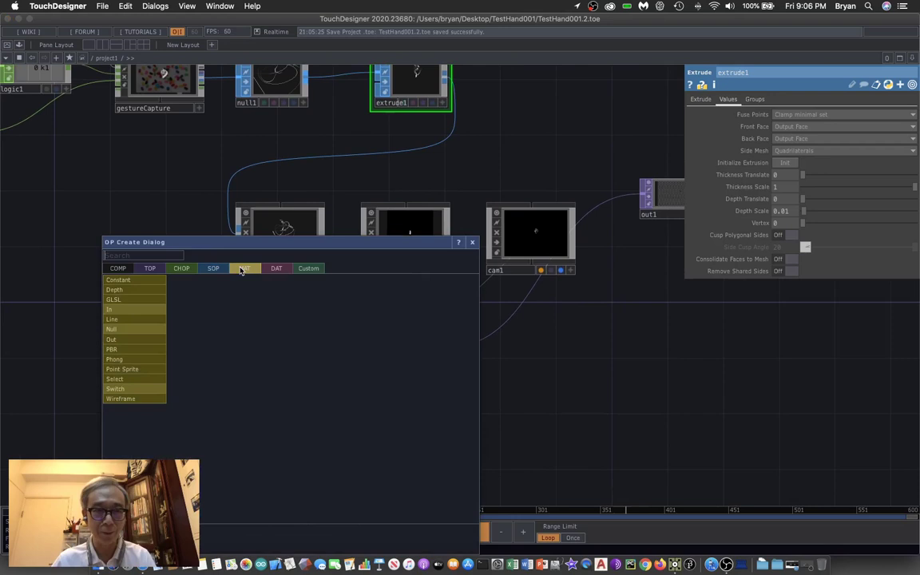
pyautogui.click(152, 362)
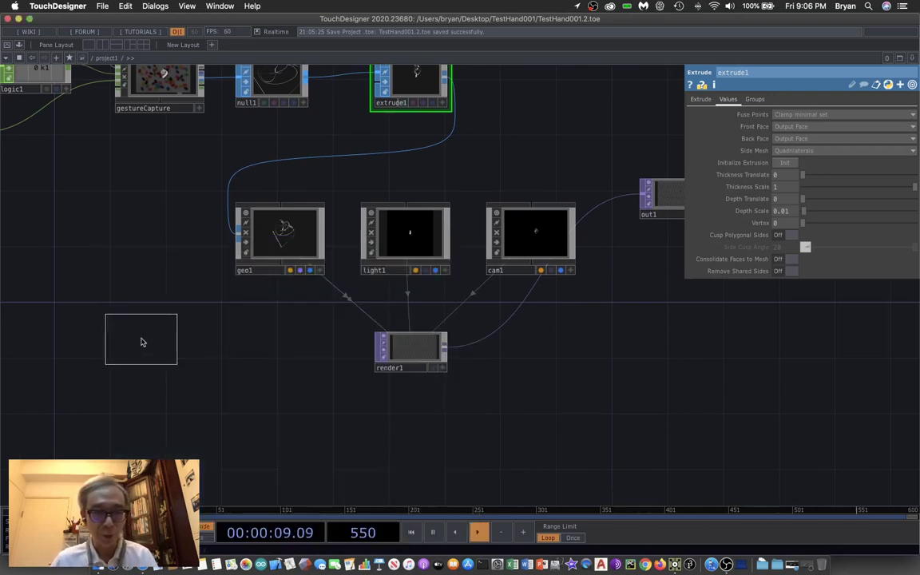
pyautogui.click(141, 341)
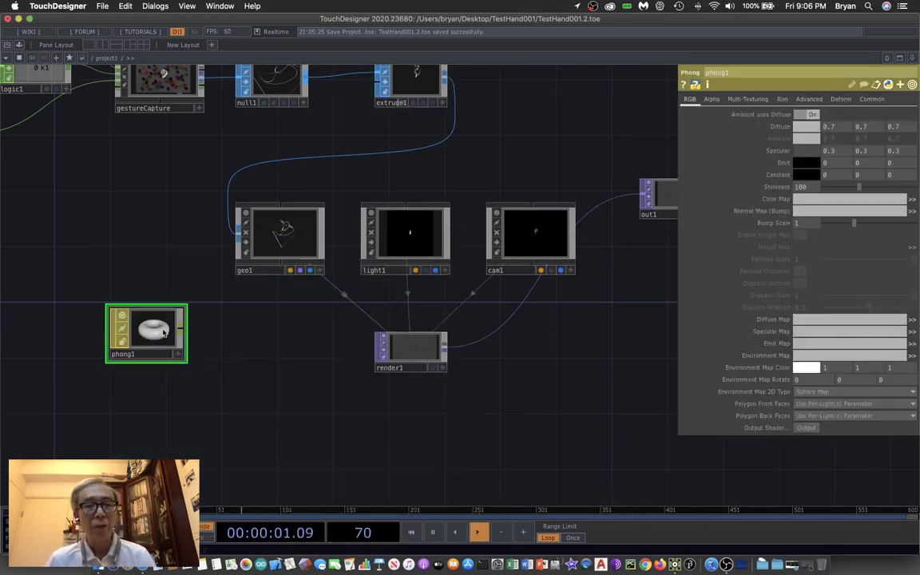
pyautogui.moveTo(158, 336); pyautogui.dragTo(267, 212)
pyautogui.click(296, 217)
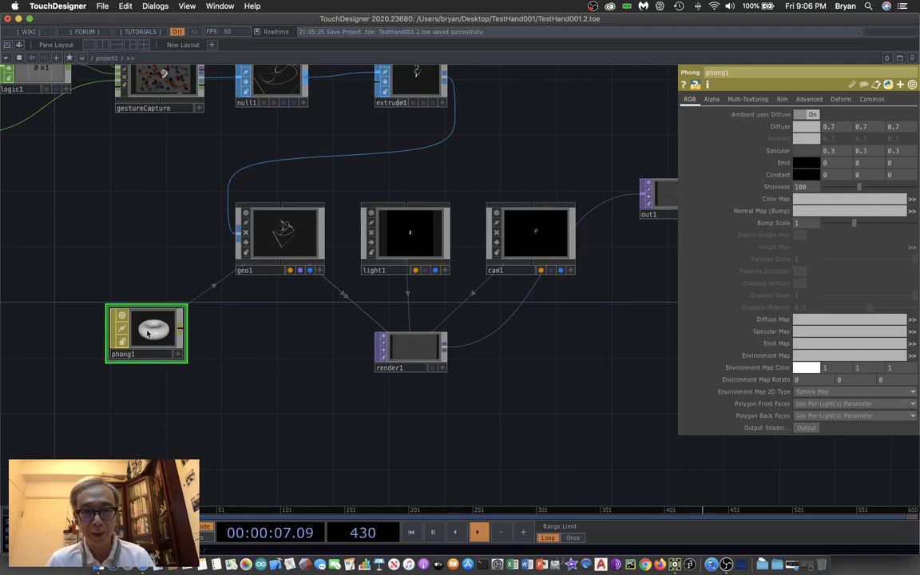
# Set phong1's Diffuse colour to pure red (1, 0, 0) with the colour picker
pyautogui.click(799, 126)
pyautogui.click(790, 72)
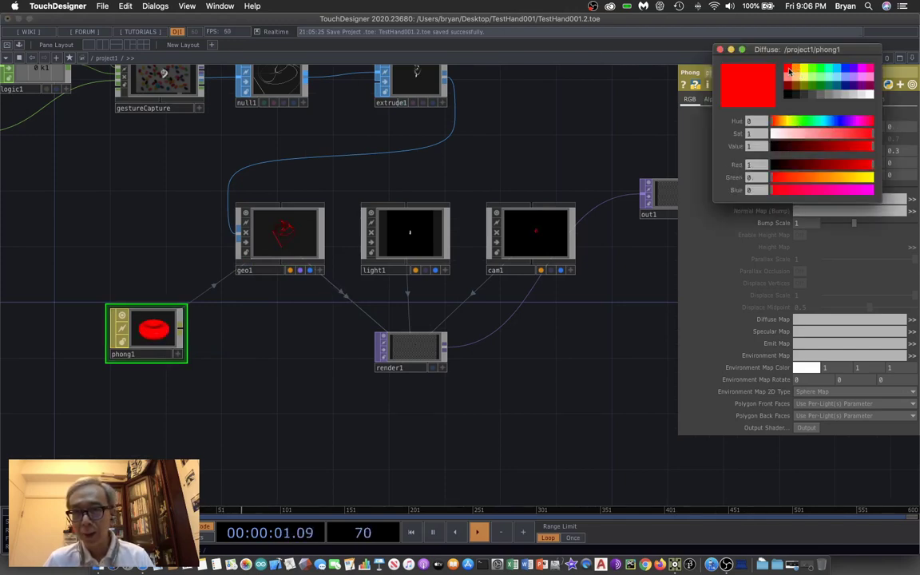
pyautogui.click(720, 50)
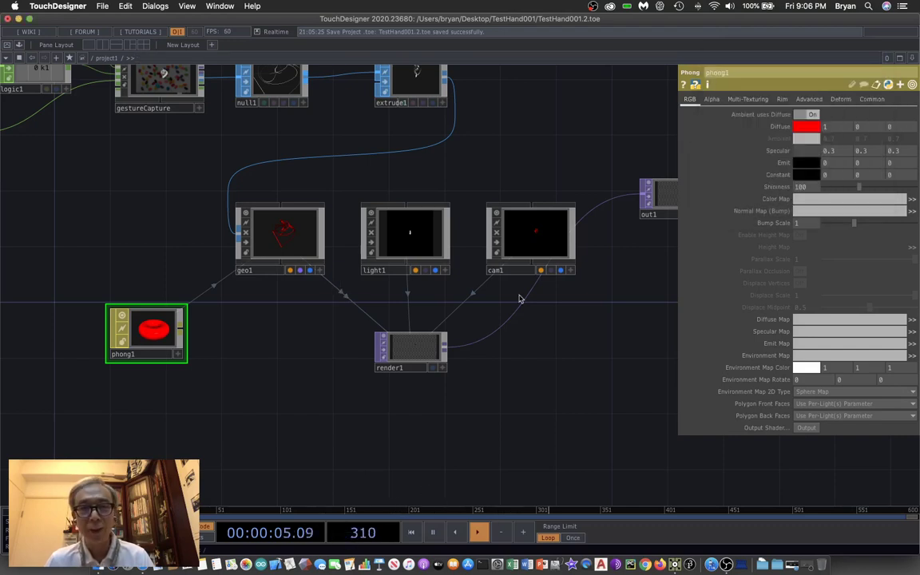
pyautogui.rightClick(300, 234)
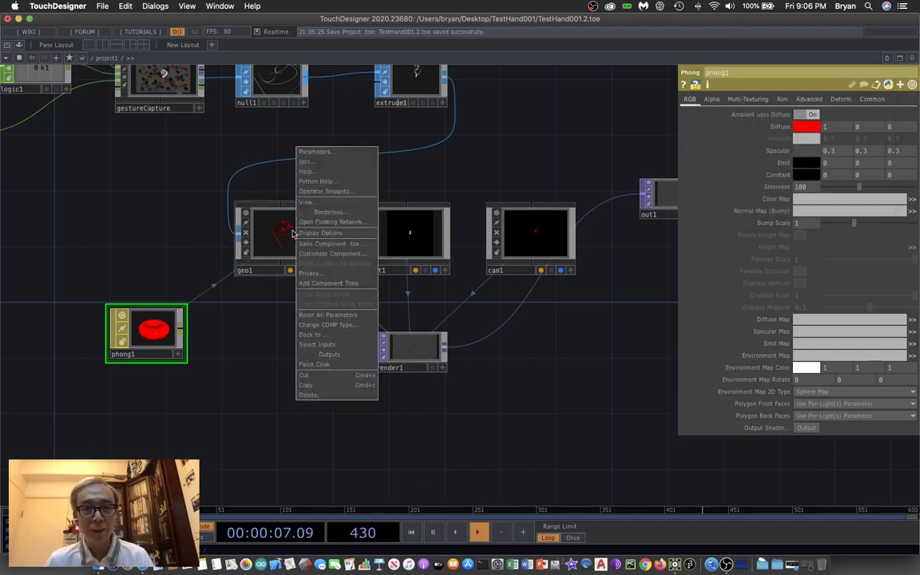
pyautogui.click(308, 202)
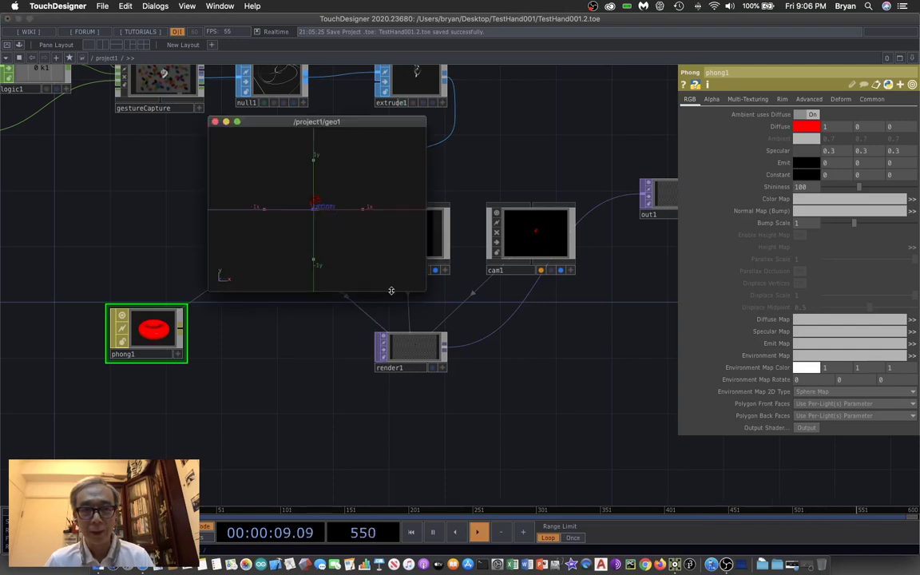
pyautogui.moveTo(422, 289); pyautogui.dragTo(622, 413)
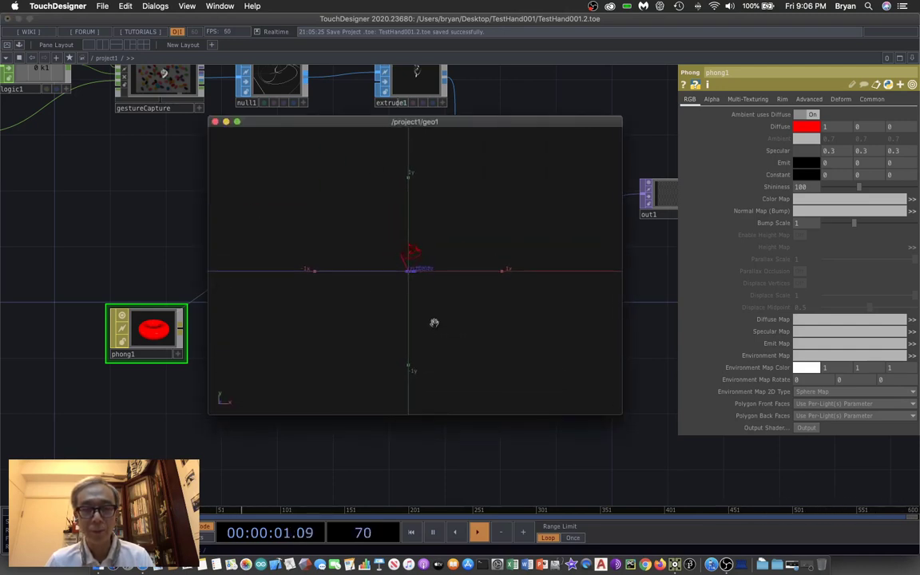
pyautogui.moveTo(433, 323)
pyautogui.mouseDown()
pyautogui.moveTo(416, 304)
pyautogui.moveTo(474, 285)
pyautogui.moveTo(417, 319)
pyautogui.moveTo(378, 306)
pyautogui.moveTo(443, 314)
pyautogui.moveTo(430, 316)
pyautogui.mouseUp()
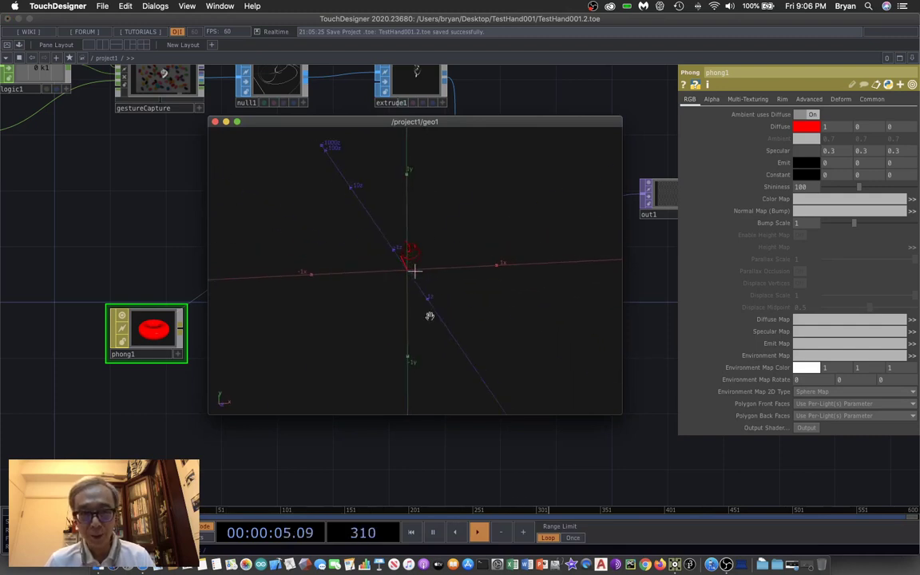
pyautogui.click(214, 122)
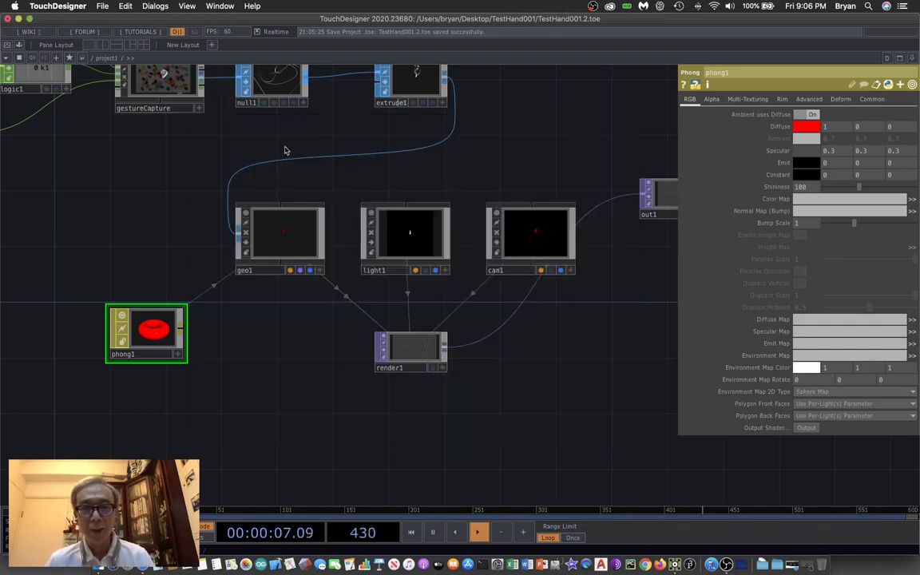
pyautogui.moveTo(563, 348); pyautogui.dragTo(530, 370)
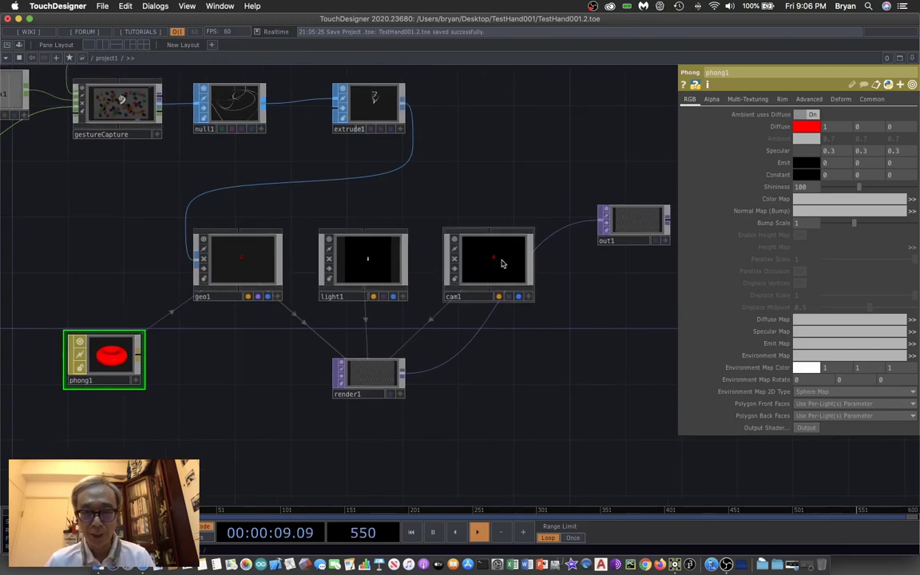
# Select cam1, then briefly preview render1's red-and-black output behind the network
pyautogui.click(500, 262)
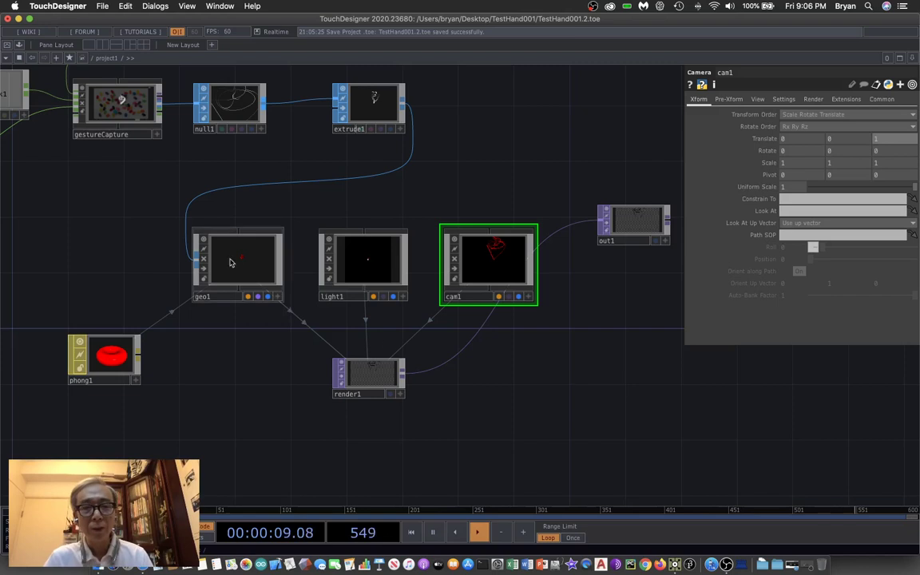
pyautogui.moveTo(617, 394); pyautogui.dragTo(509, 370)
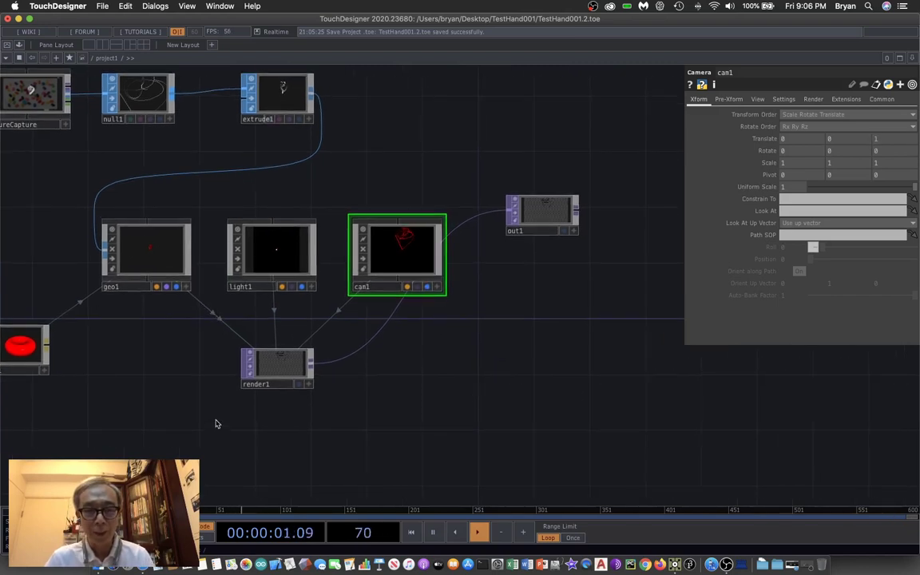
pyautogui.click(298, 385)
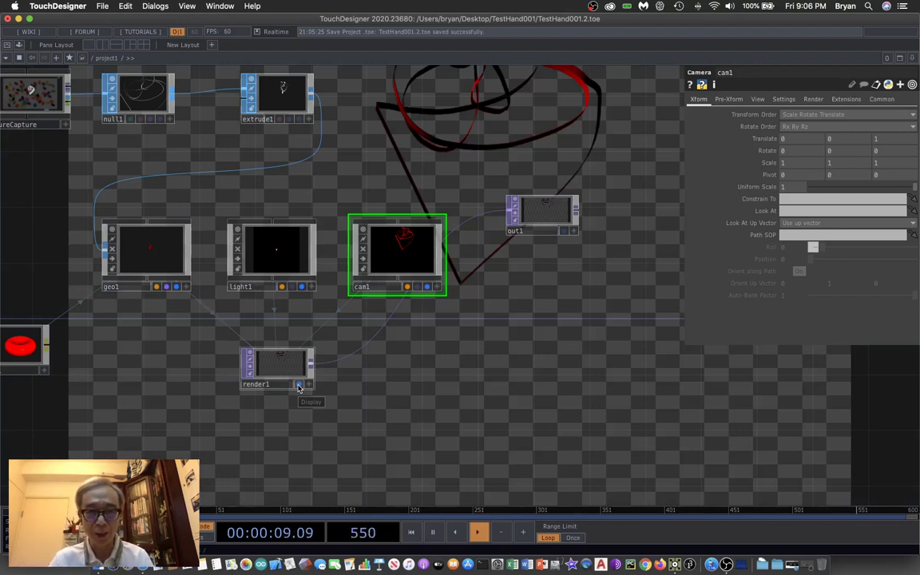
pyautogui.click(299, 385)
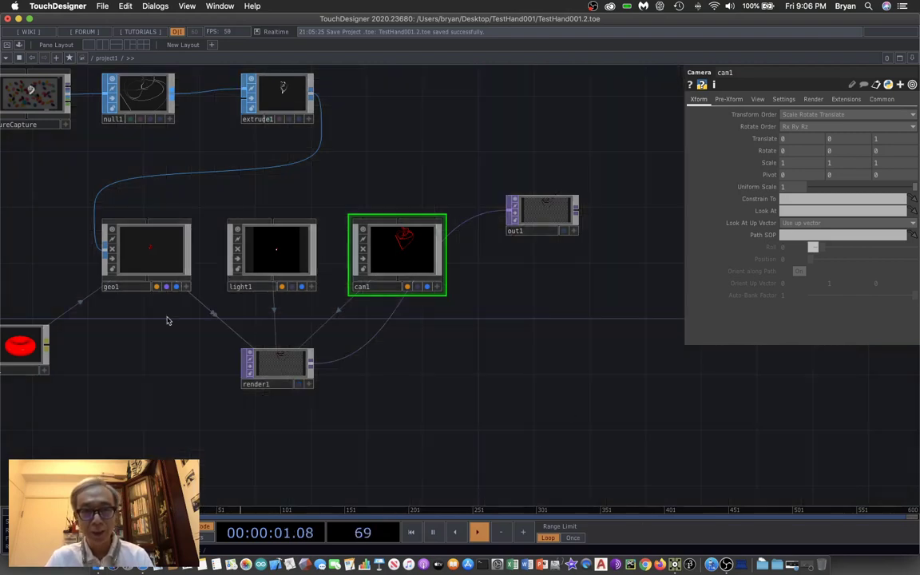
# Set geo1's Translate Y to -0.15
pyautogui.click(180, 282)
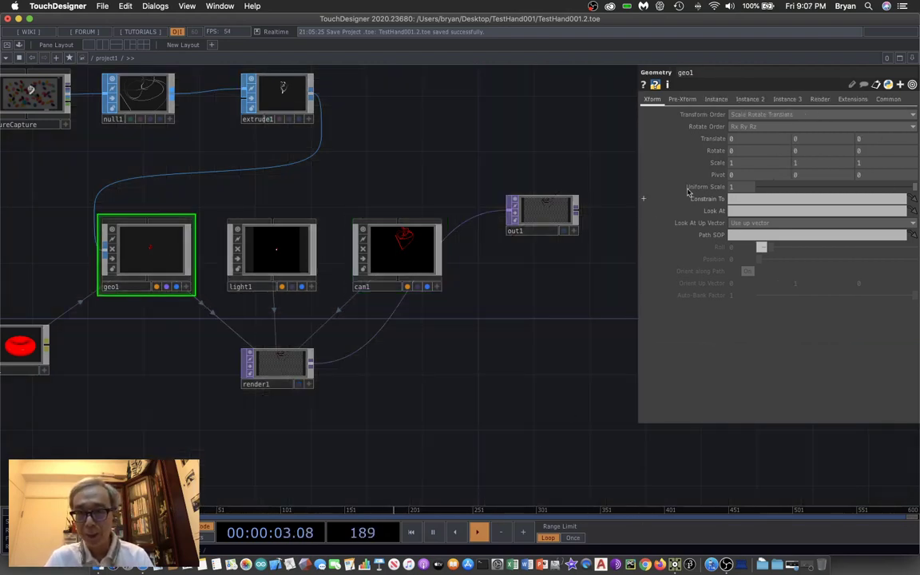
pyautogui.click(797, 139)
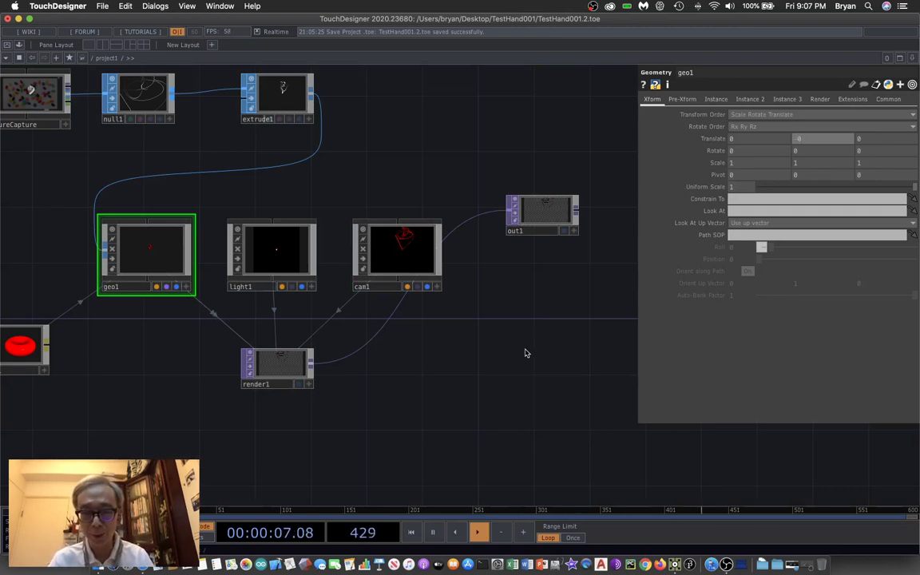
pyautogui.write('-0.1')
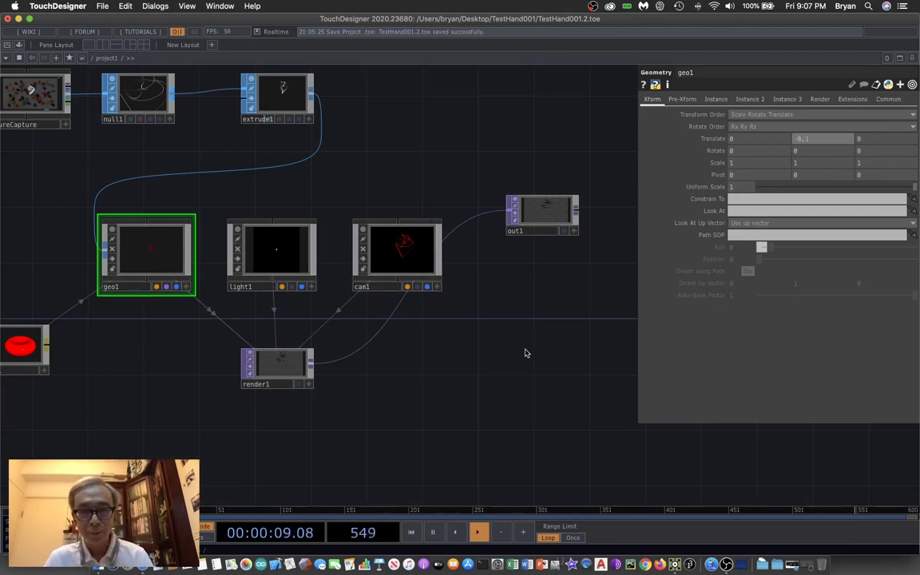
pyautogui.press('Return')
# Toggle render1's preview on and off to check the lowered strokes
pyautogui.click(300, 385)
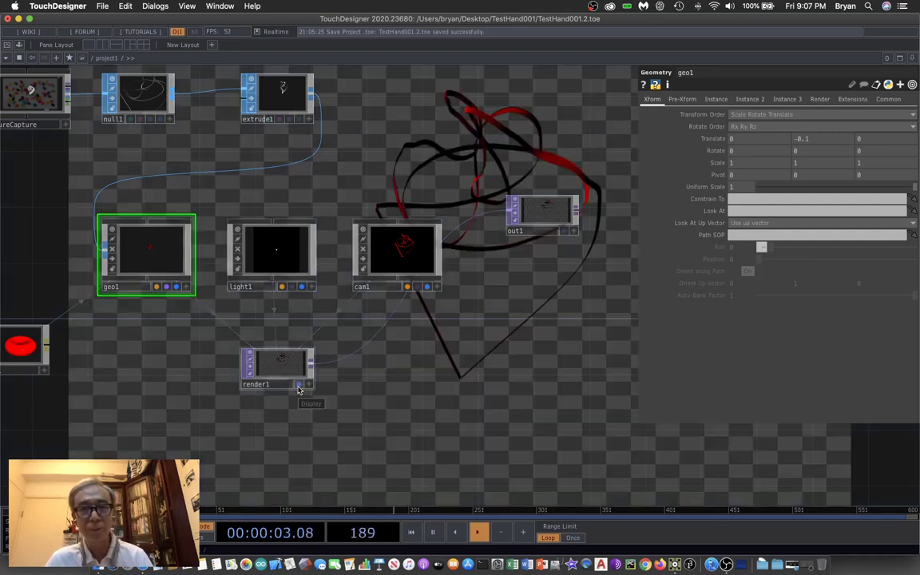
pyautogui.click(299, 385)
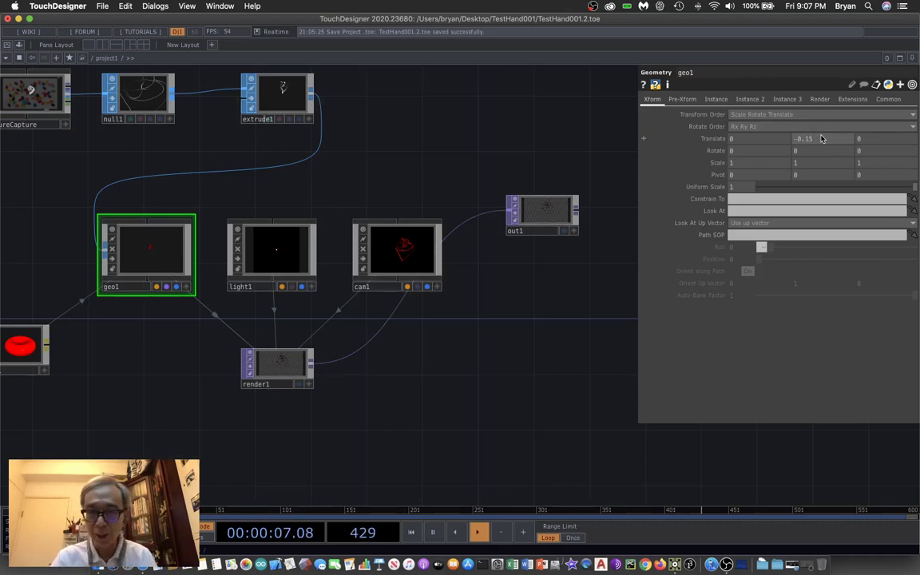
pyautogui.click(298, 384)
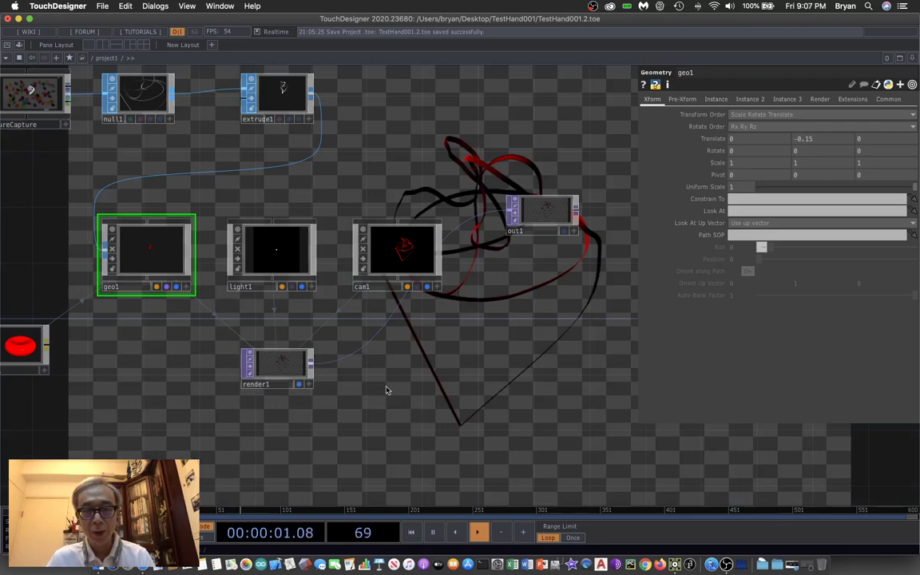
pyautogui.click(299, 384)
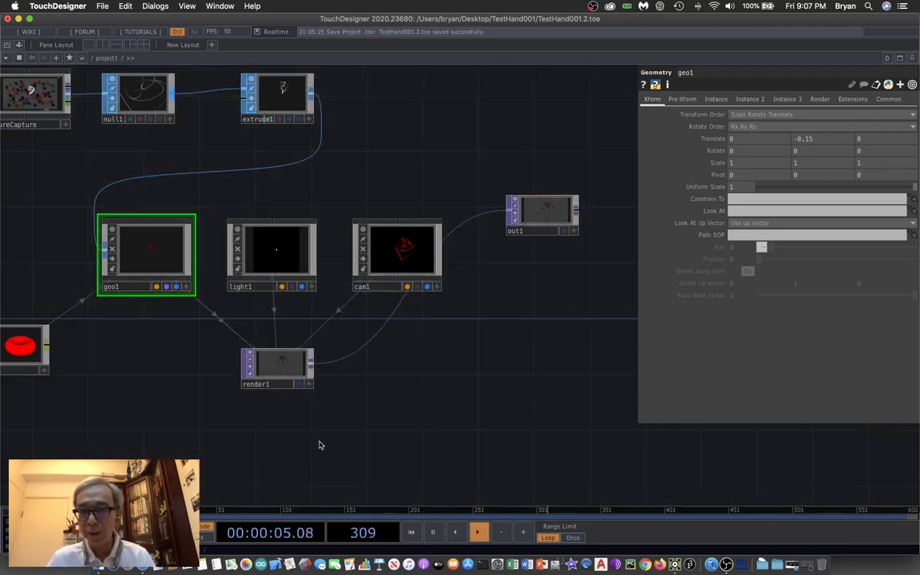
pyautogui.moveTo(55, 410); pyautogui.dragTo(163, 441)
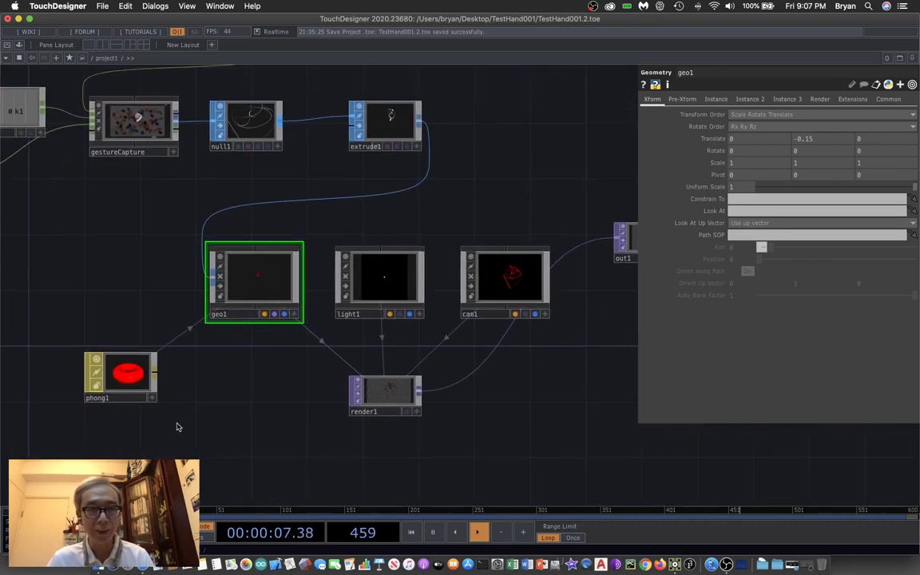
# At the root, set perform's Opening Size to Fill and Borders Off, then re-enter project1
pyautogui.click(93, 58)
pyautogui.click(95, 71)
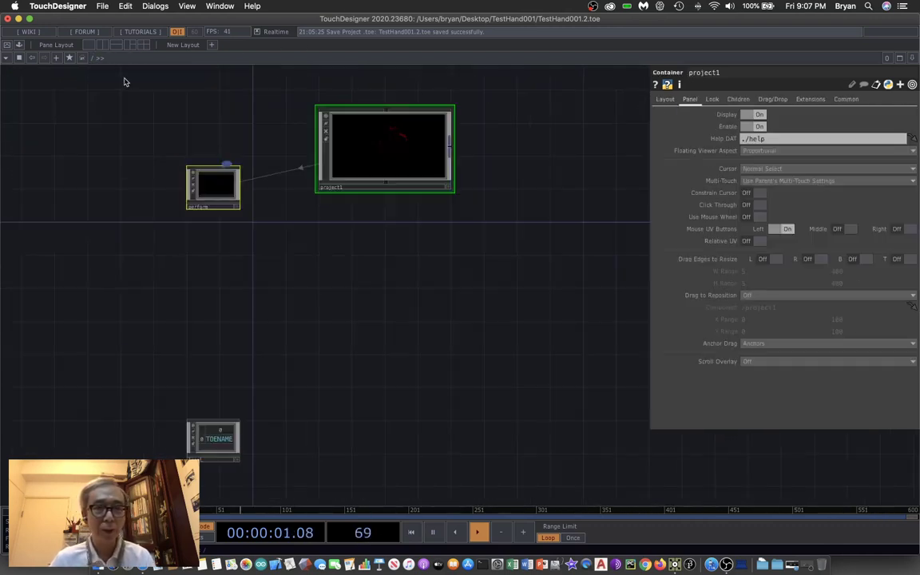
pyautogui.click(218, 188)
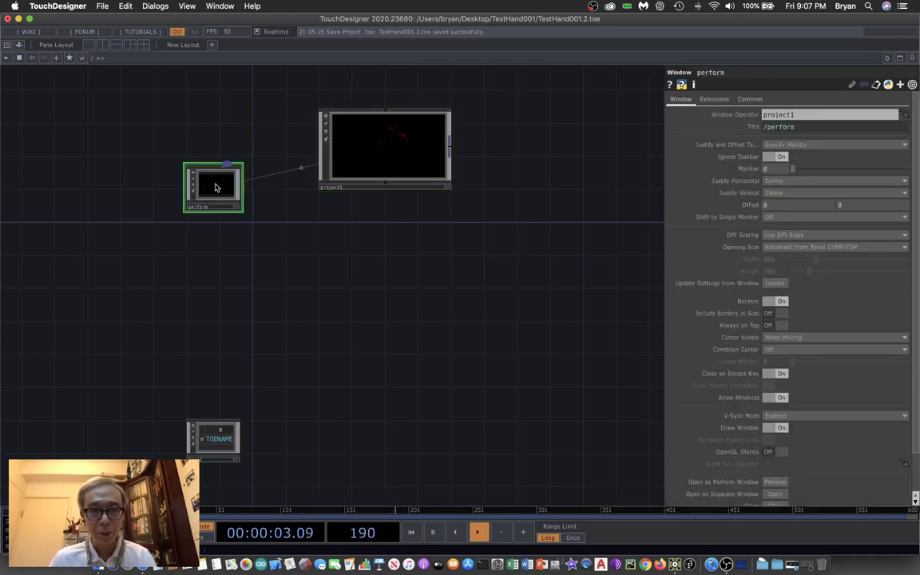
pyautogui.click(793, 249)
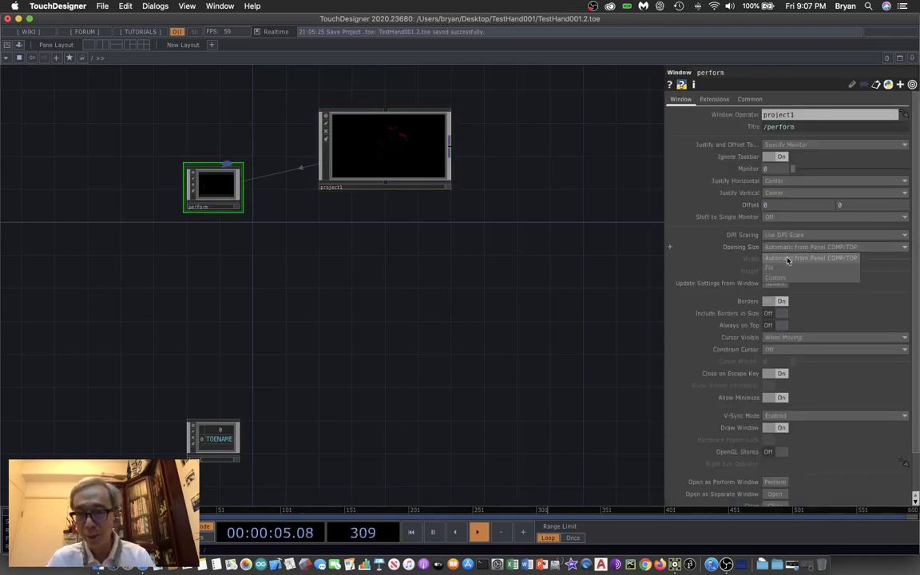
pyautogui.click(787, 271)
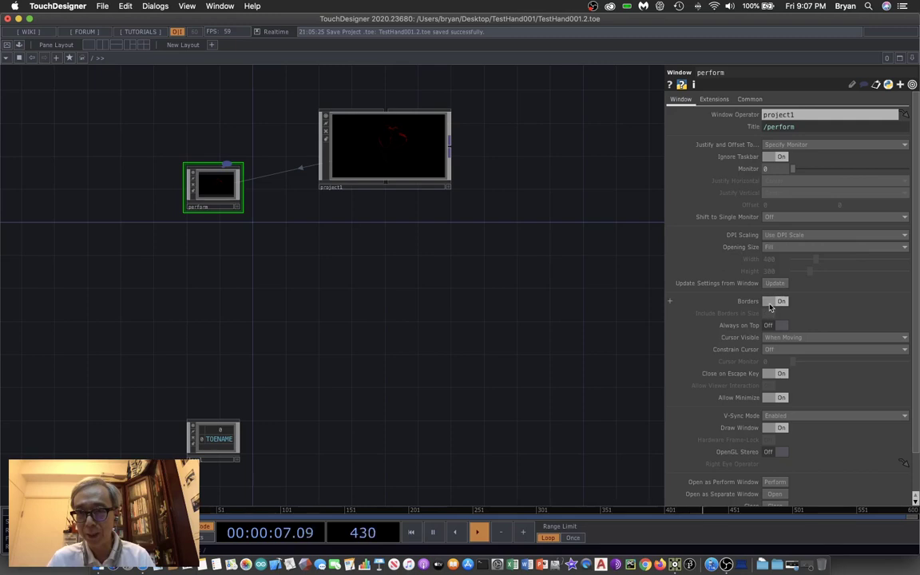
pyautogui.click(773, 302)
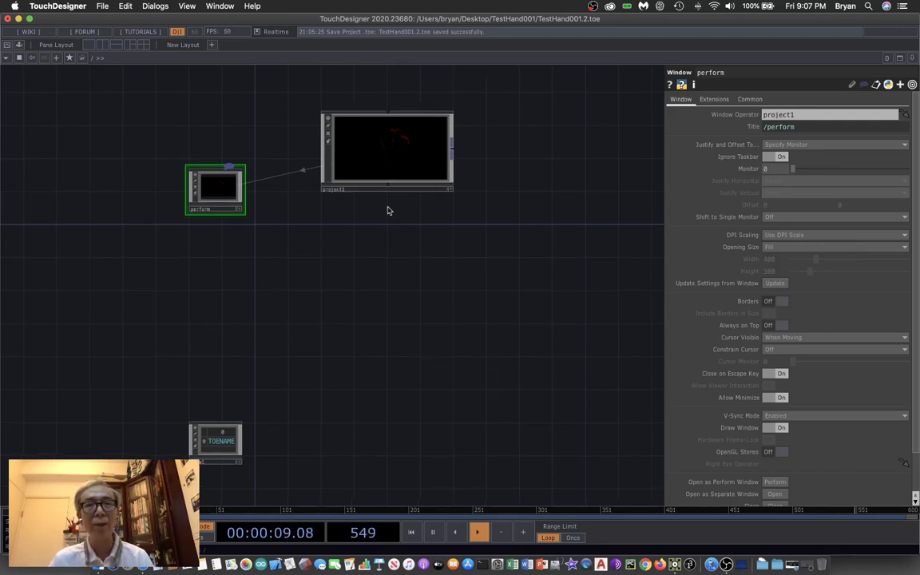
pyautogui.doubleClick(400, 148)
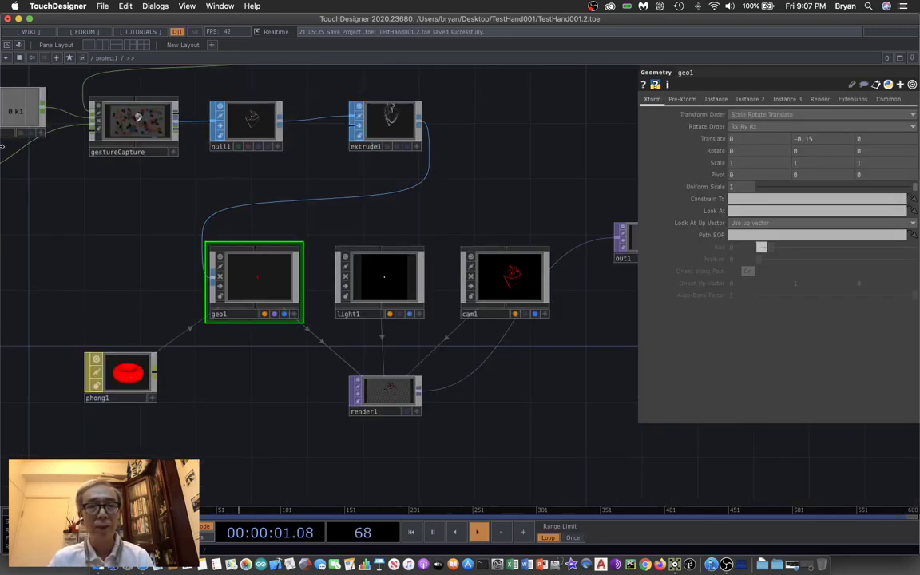
# Hide the parameter pane and save the project as TestHand001.3.toe
pyautogui.press('p')
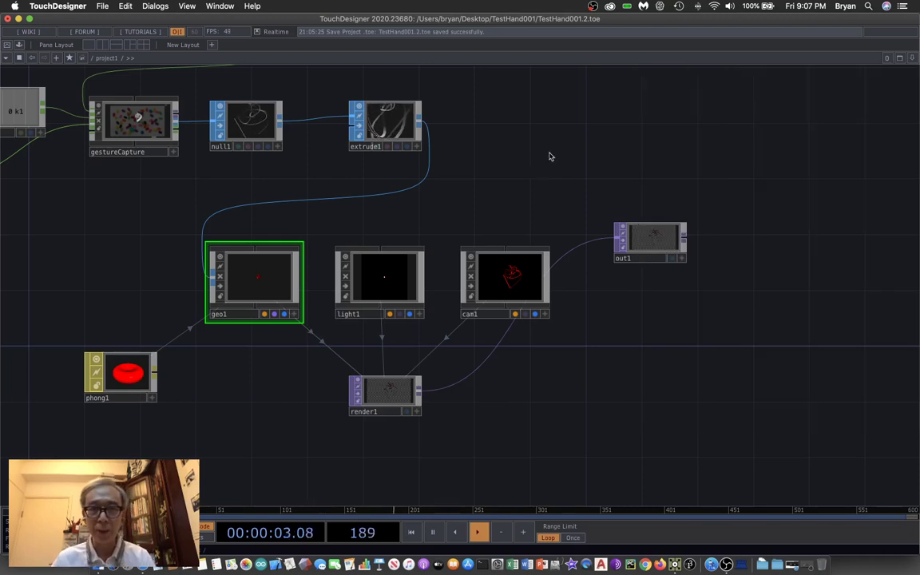
pyautogui.hscroll(-10, 718, 168)
pyautogui.scroll(5, 702, 213)
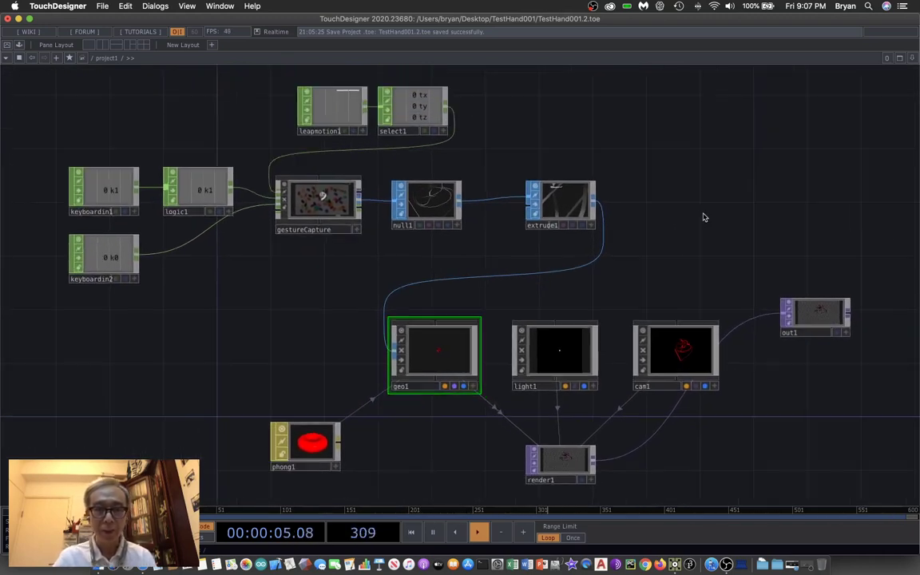
pyautogui.click(102, 5)
pyautogui.click(134, 83)
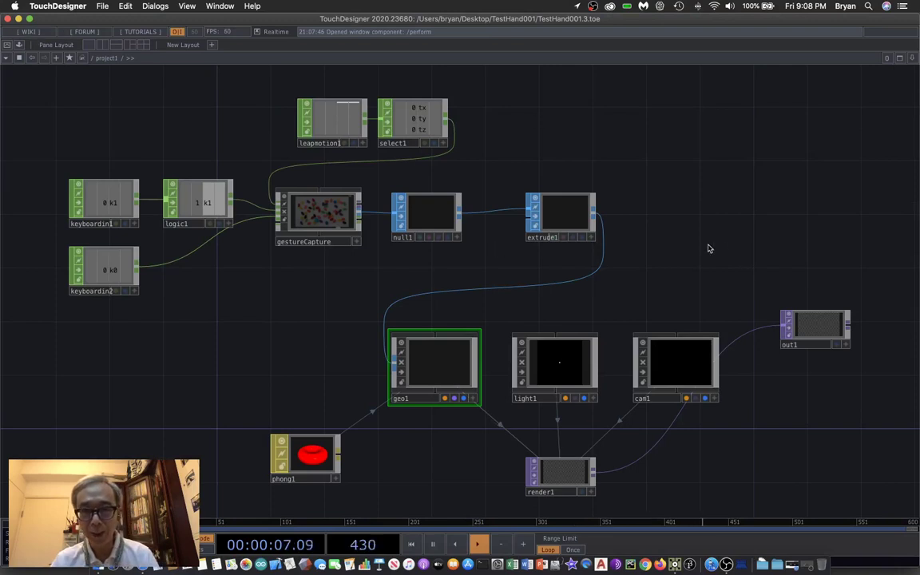
# Move phong1 level with geo1 and add a Beat CHOP, beat1, to the network
pyautogui.scroll(-5, 707, 249)
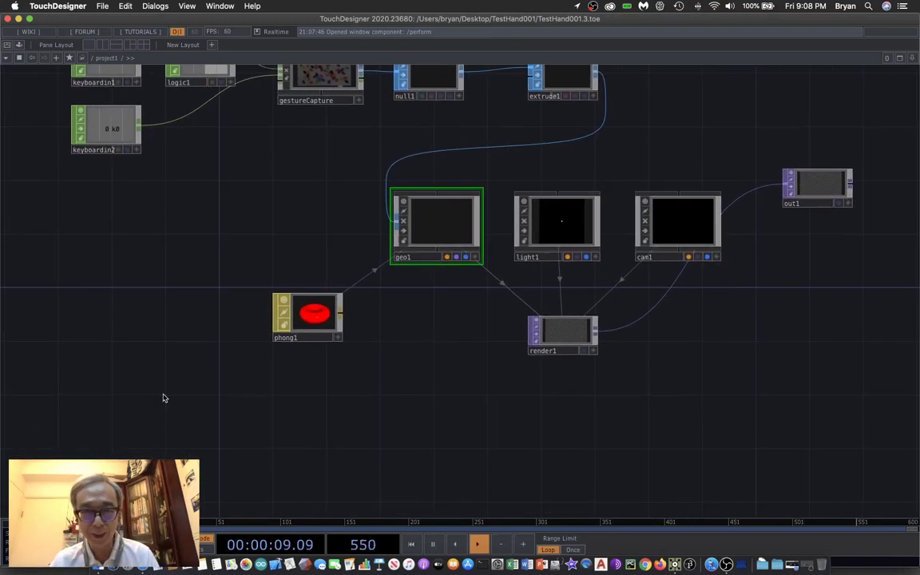
pyautogui.moveTo(314, 313); pyautogui.dragTo(233, 219)
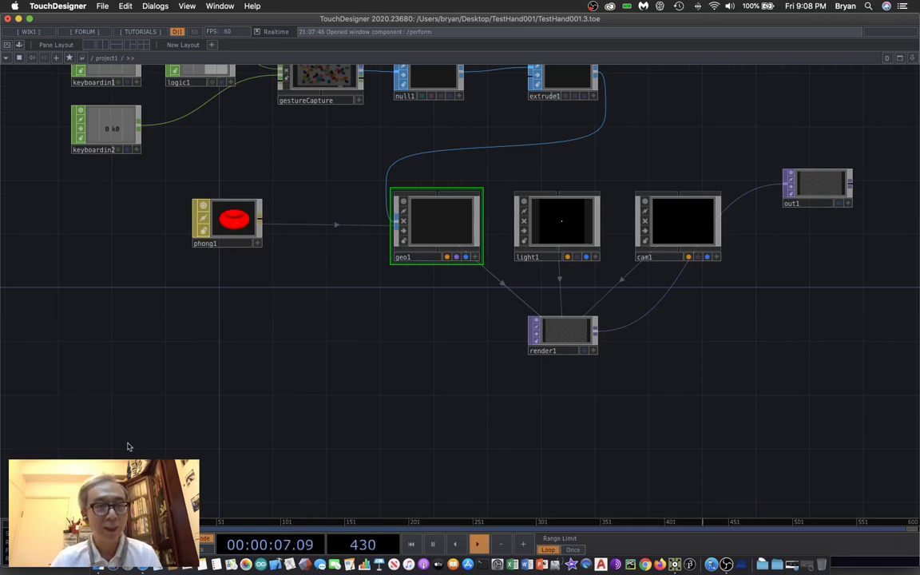
pyautogui.press('Tab')
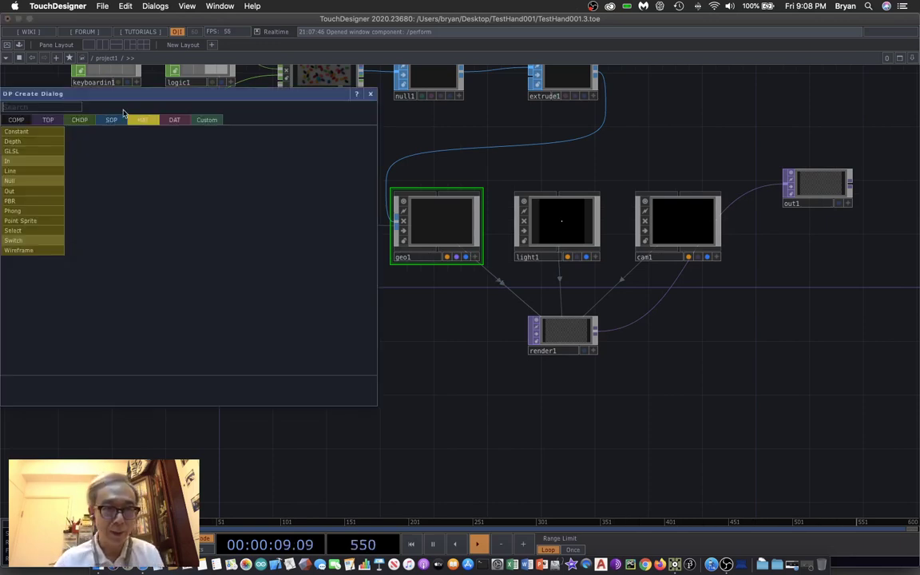
pyautogui.click(84, 126)
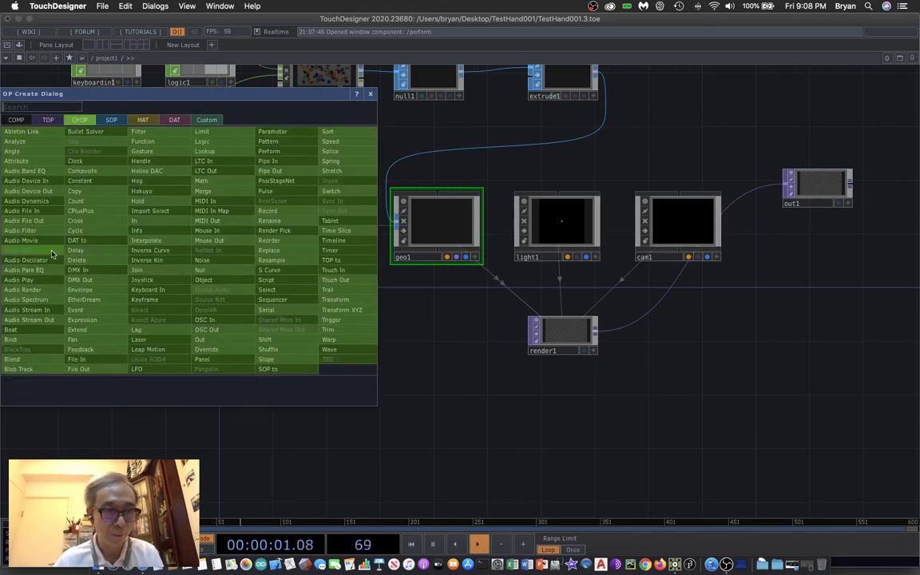
pyautogui.click(45, 299)
pyautogui.click(135, 333)
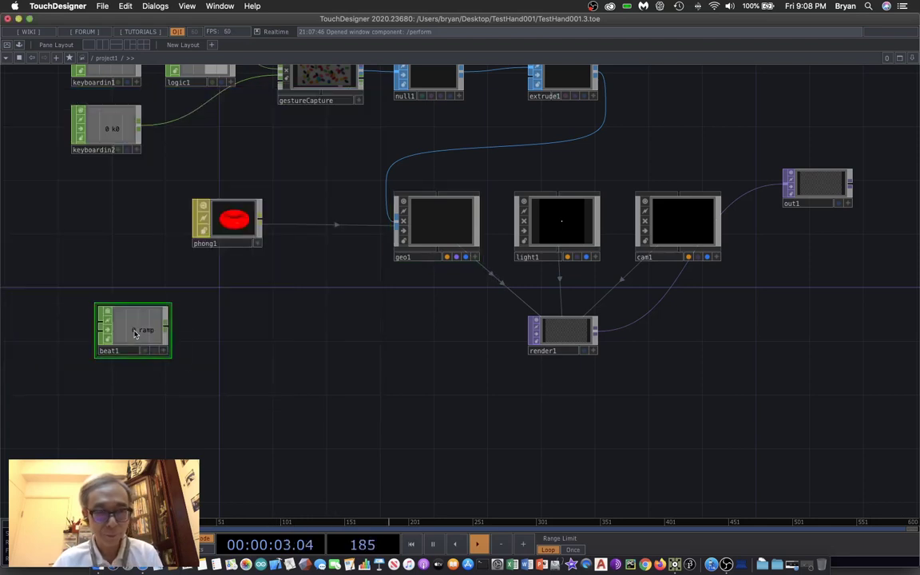
# Set beat1's Period to 60
pyautogui.press('p')
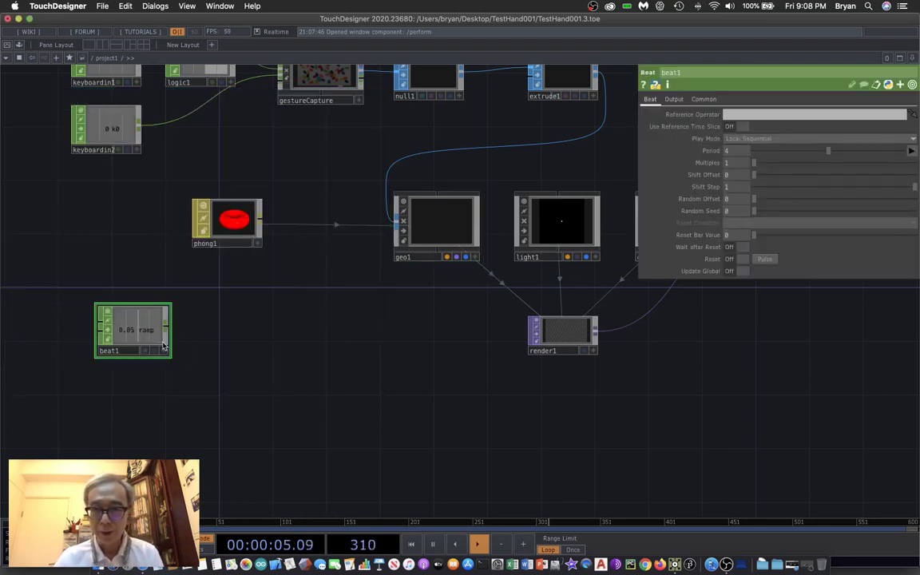
pyautogui.click(735, 151)
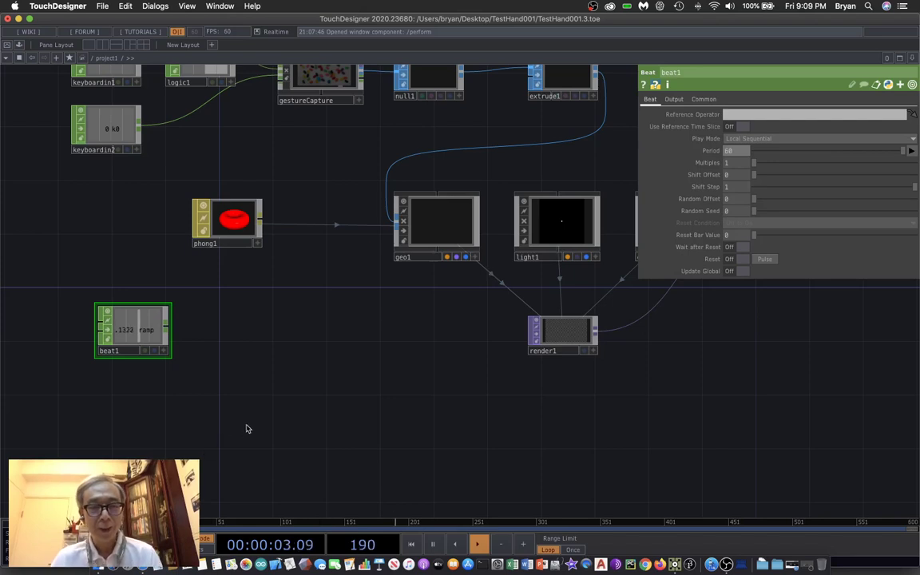
pyautogui.press('Tab')
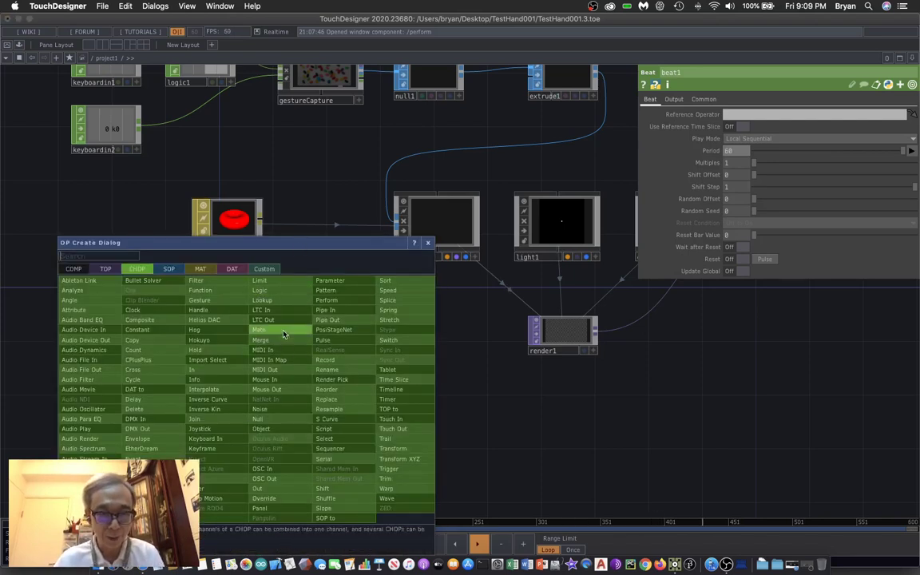
# Add math1 fed by beat1 and remap its range to 0–360
pyautogui.click(256, 297)
pyautogui.click(266, 332)
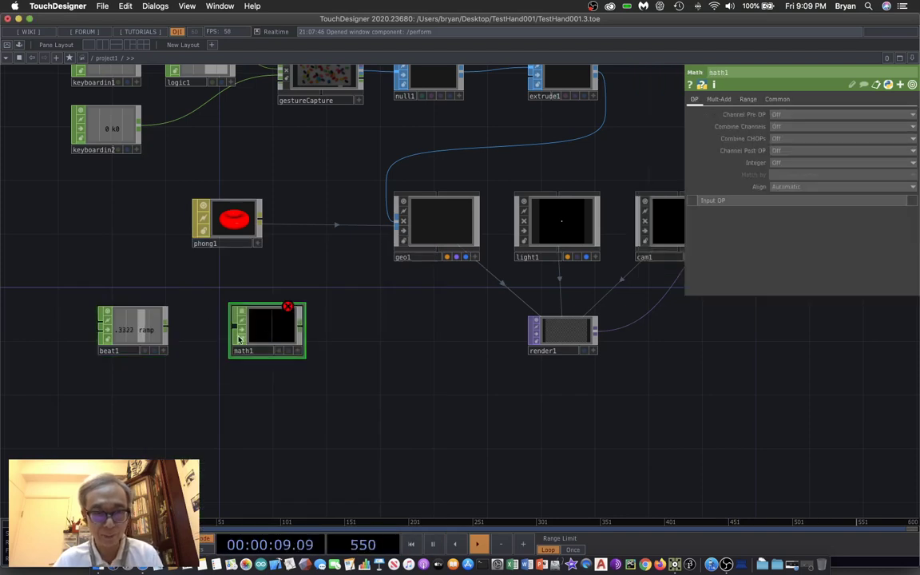
pyautogui.click(167, 328)
pyautogui.click(232, 328)
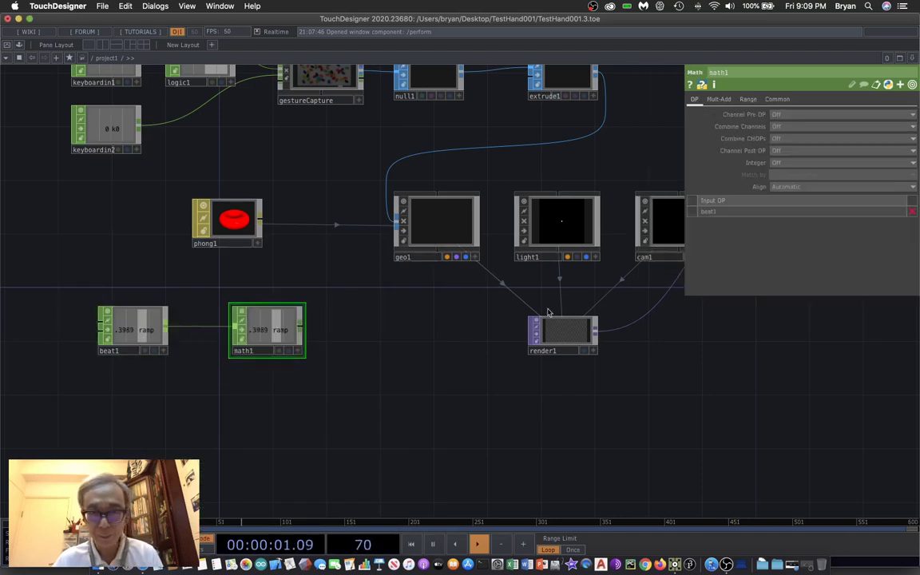
pyautogui.click(755, 100)
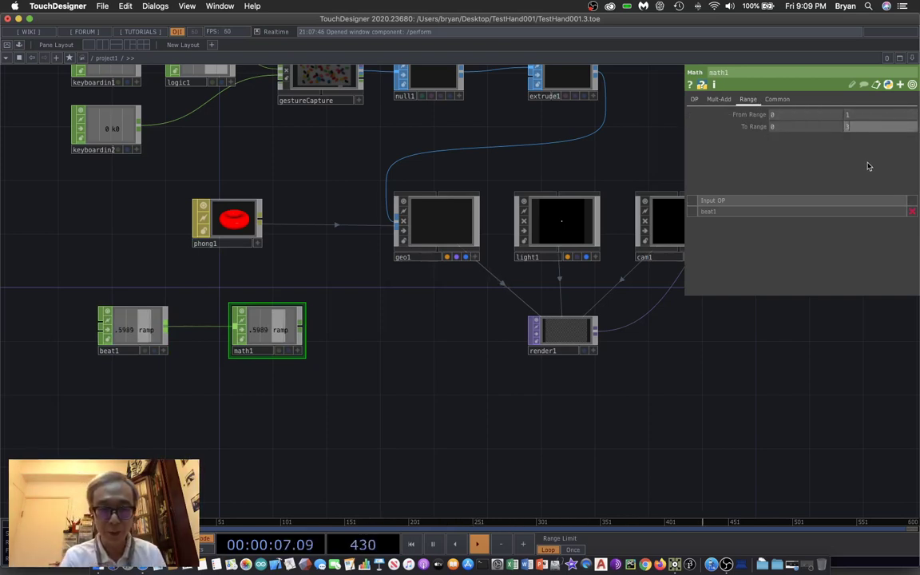
pyautogui.press('Return')
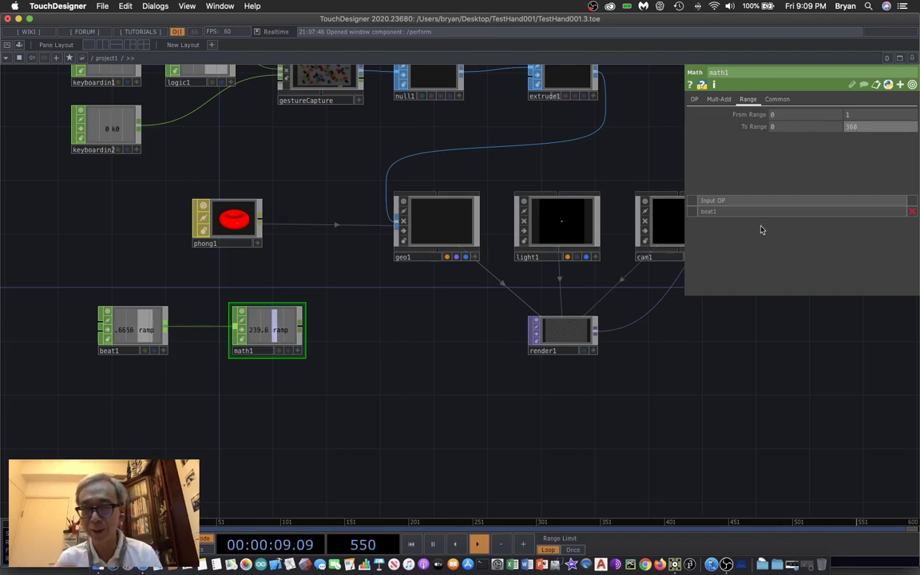
# Save the project as TestHand001.4.toe
pyautogui.click(100, 6)
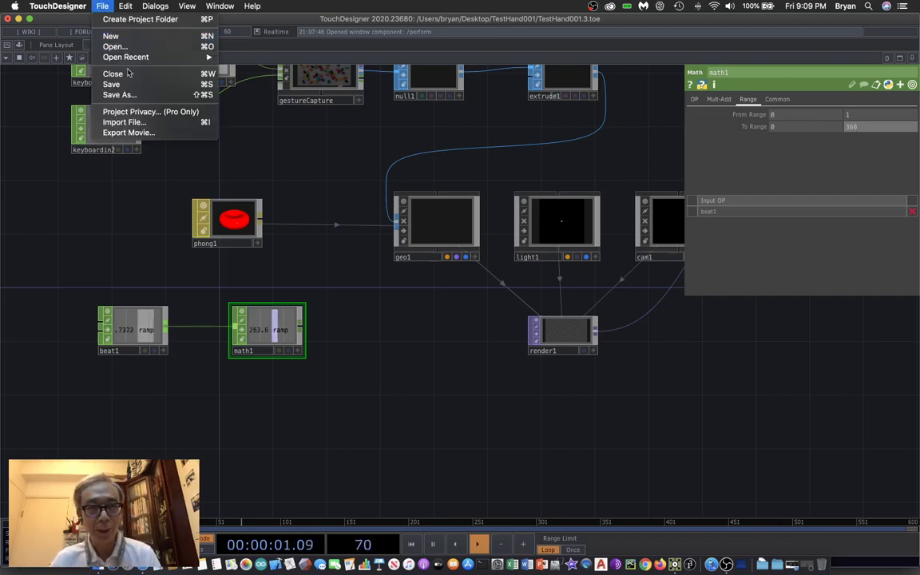
pyautogui.click(129, 84)
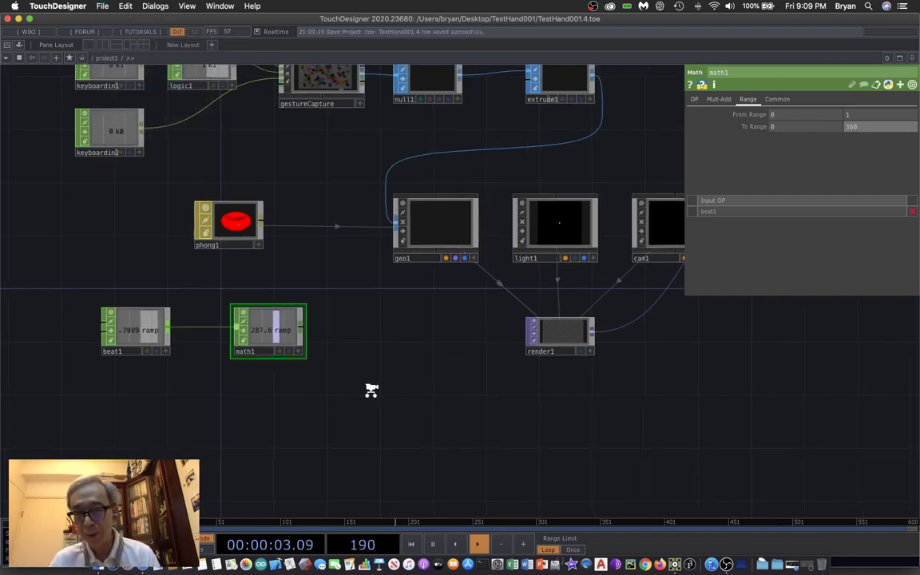
pyautogui.scroll(1, 370, 388)
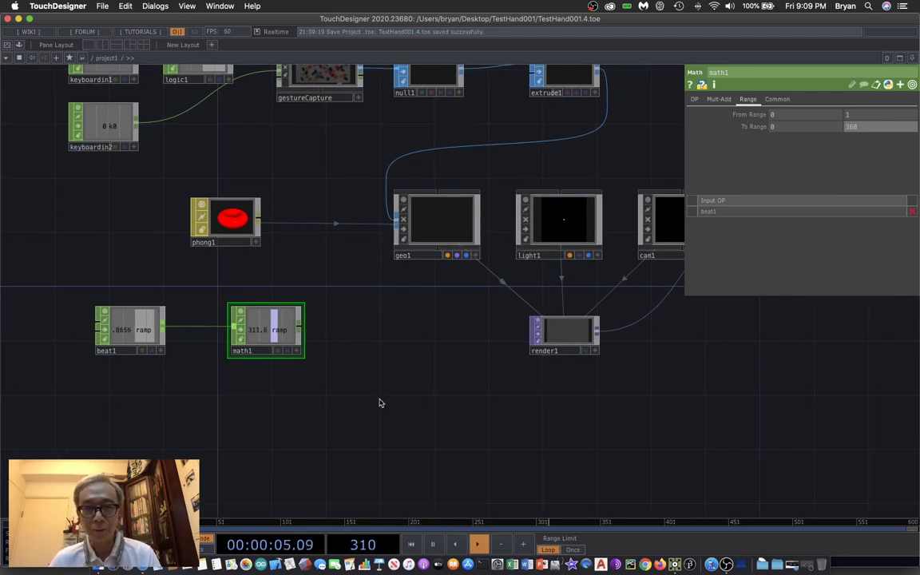
# Append a Null CHOP, null2, after math1's output
pyautogui.rightClick(300, 330)
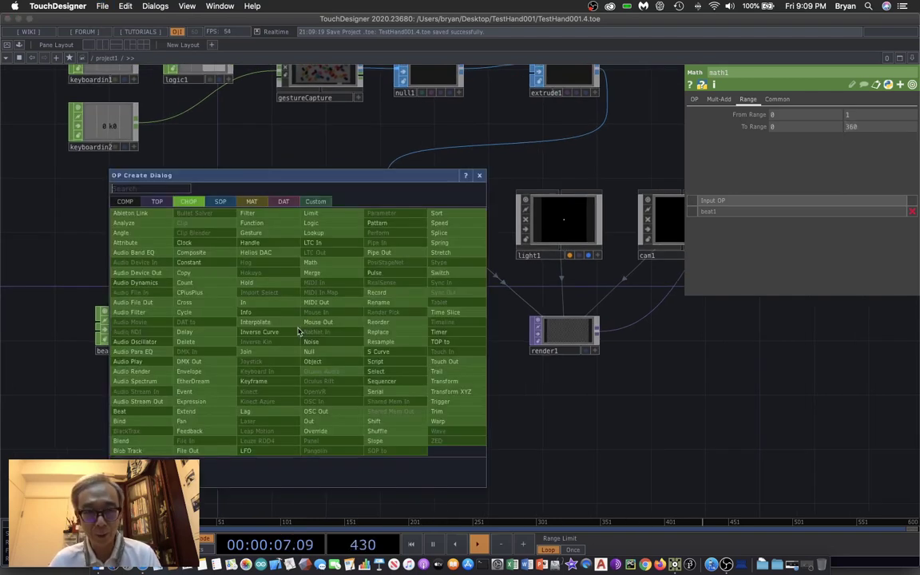
pyautogui.click(333, 352)
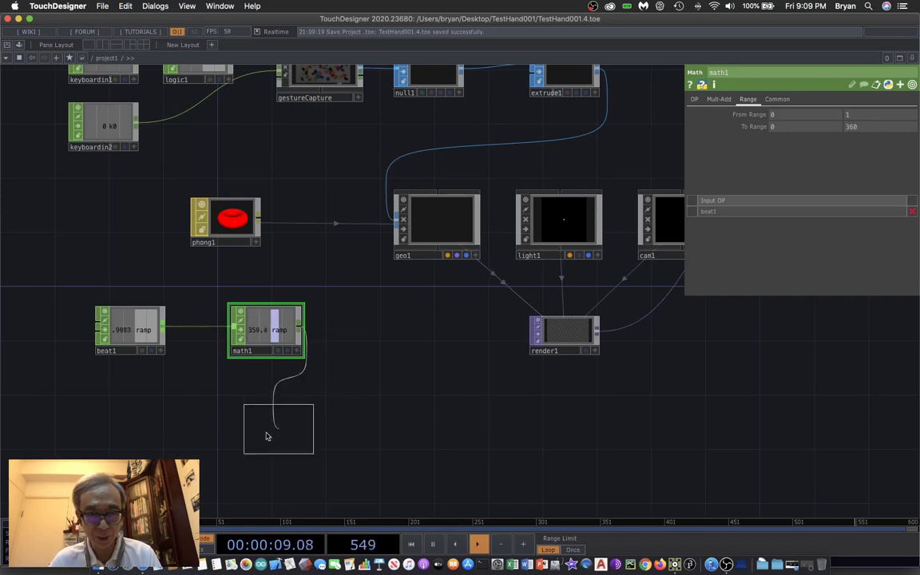
pyautogui.click(262, 420)
pyautogui.scroll(3, 366, 449)
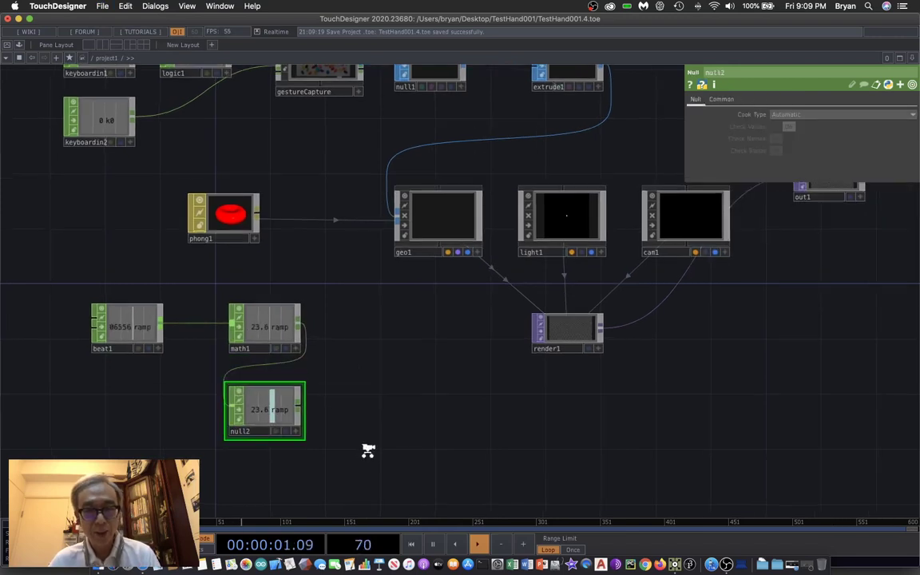
# Export null2's ramp to geo1's Rotate Y and save as TestHand001.5.toe
pyautogui.click(464, 147)
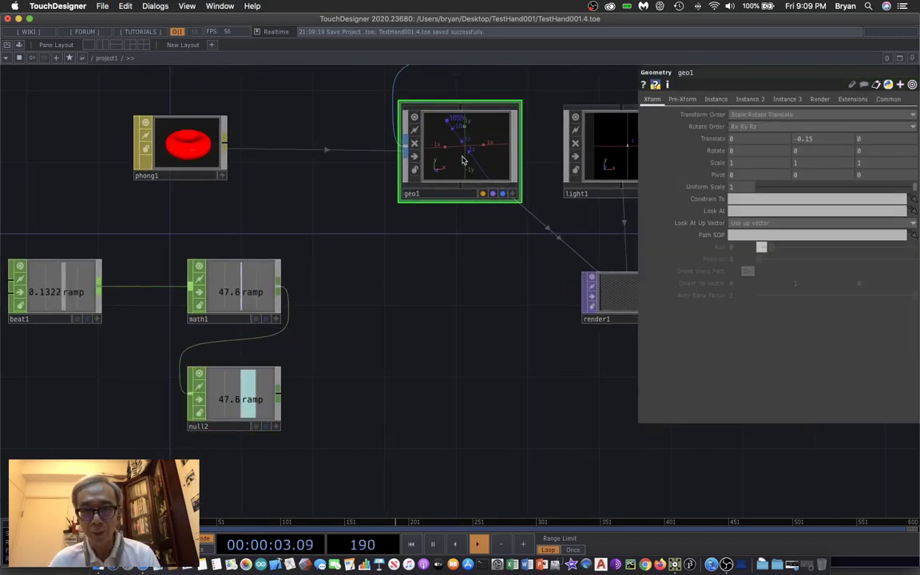
pyautogui.click(275, 426)
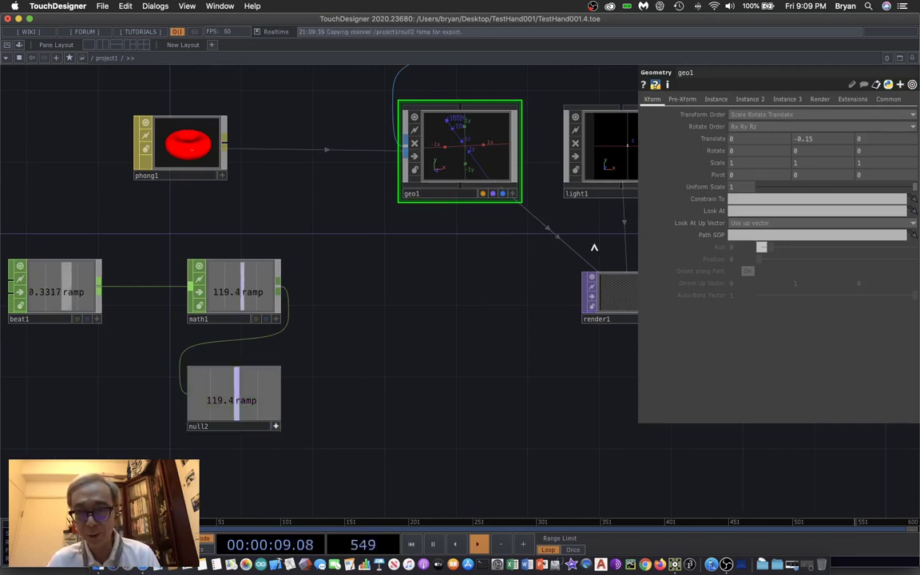
pyautogui.moveTo(624, 187); pyautogui.dragTo(815, 142)
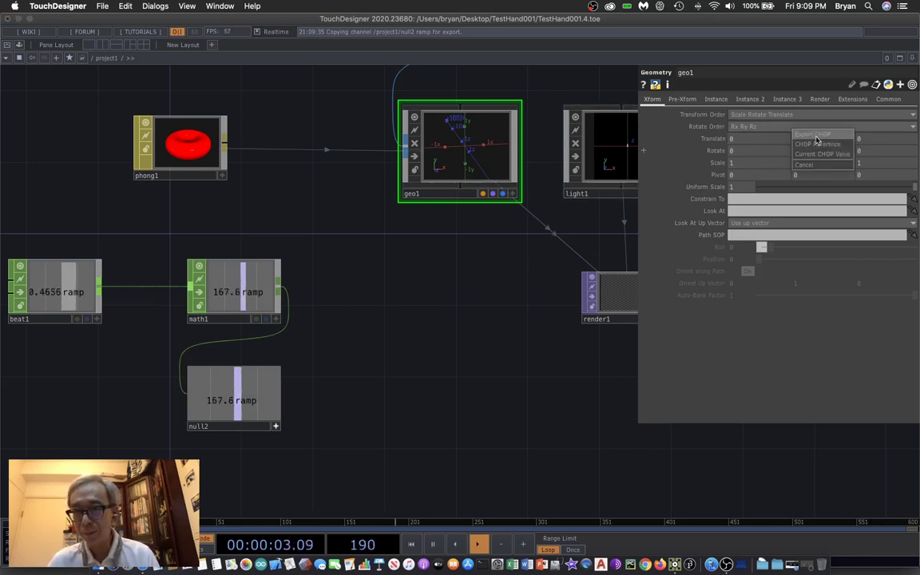
pyautogui.click(812, 134)
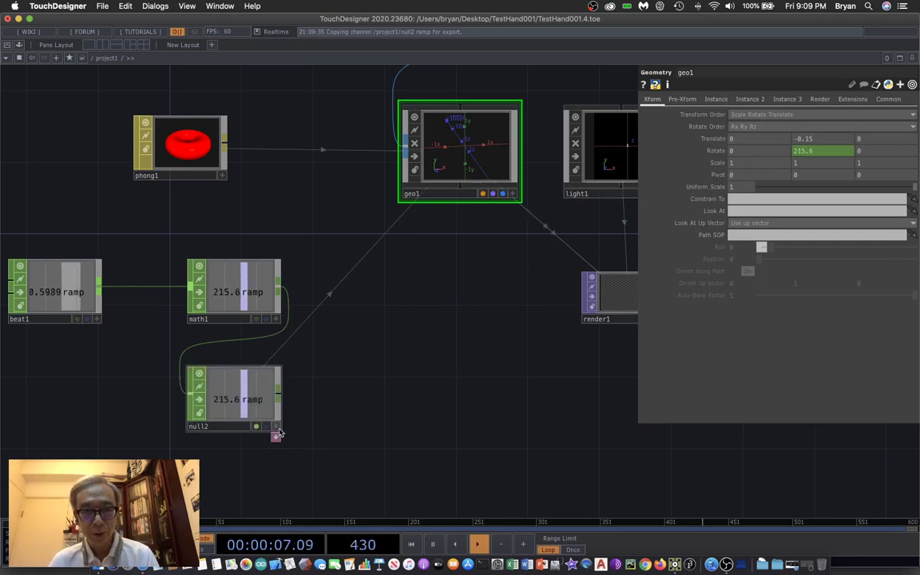
pyautogui.moveTo(534, 384); pyautogui.dragTo(539, 411)
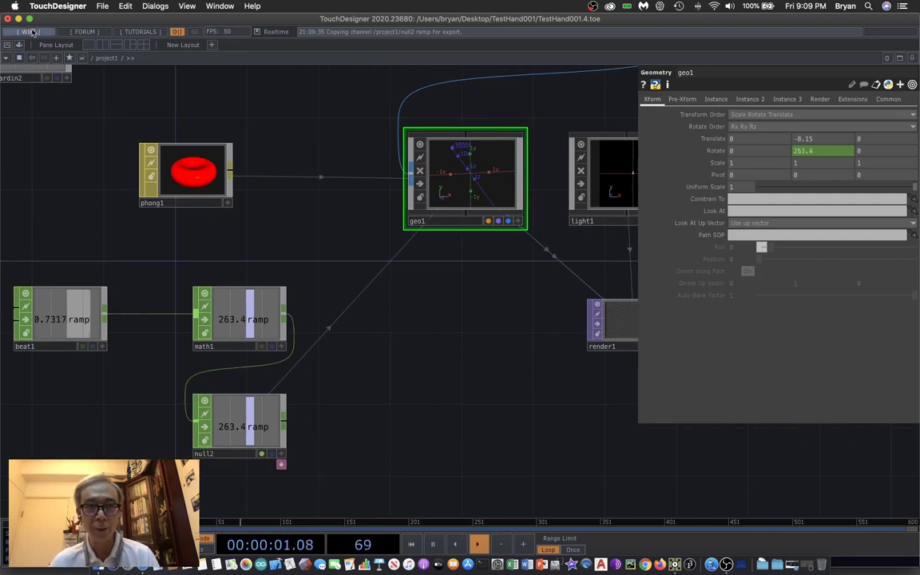
pyautogui.click(104, 7)
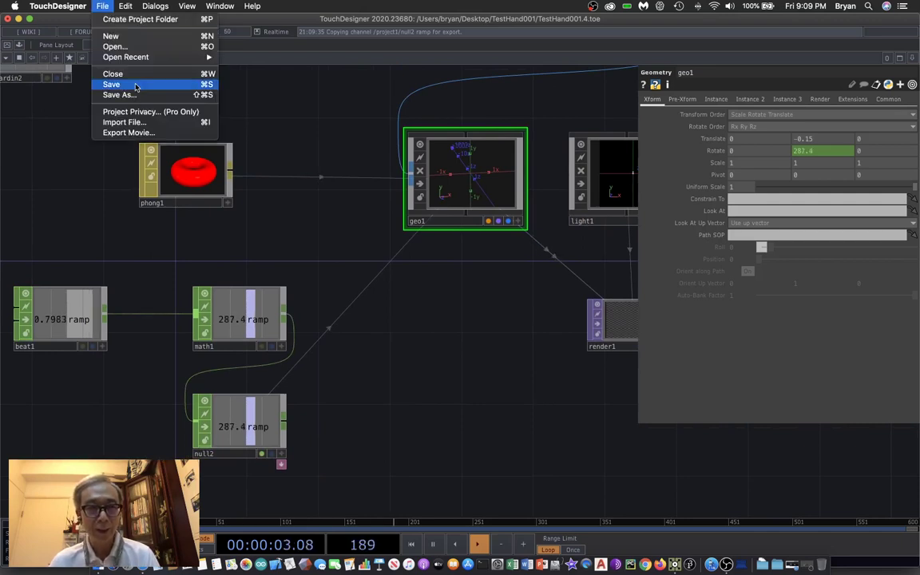
pyautogui.click(122, 78)
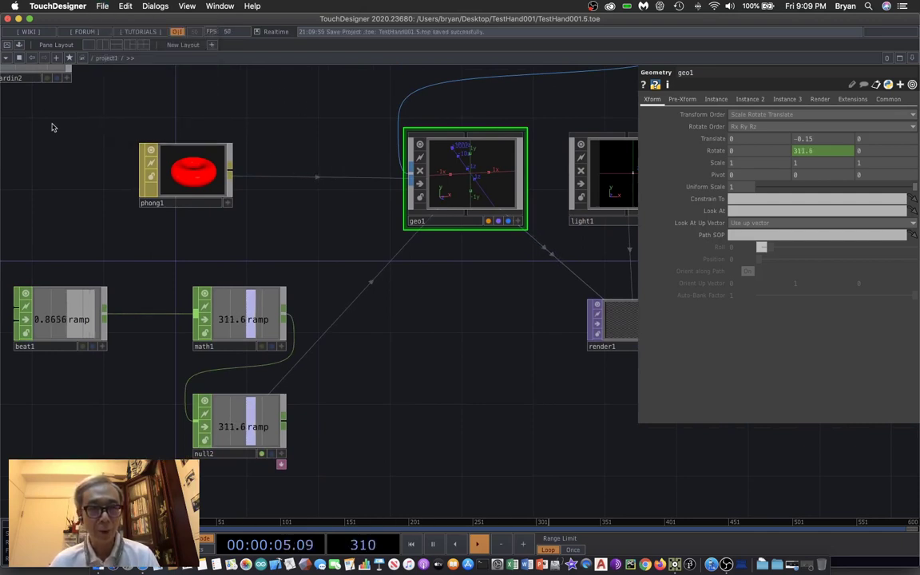
# Close geo1's floating parameter panel
pyautogui.press('p')
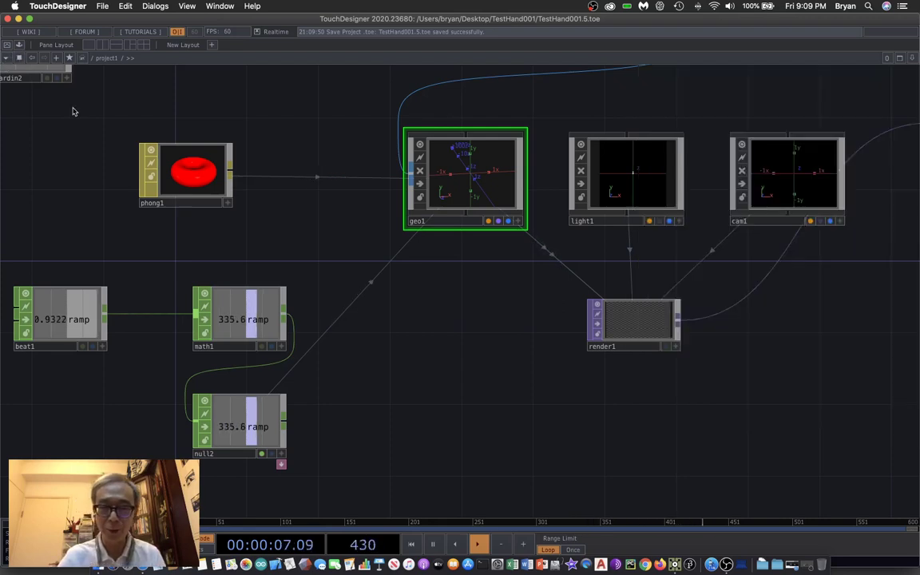